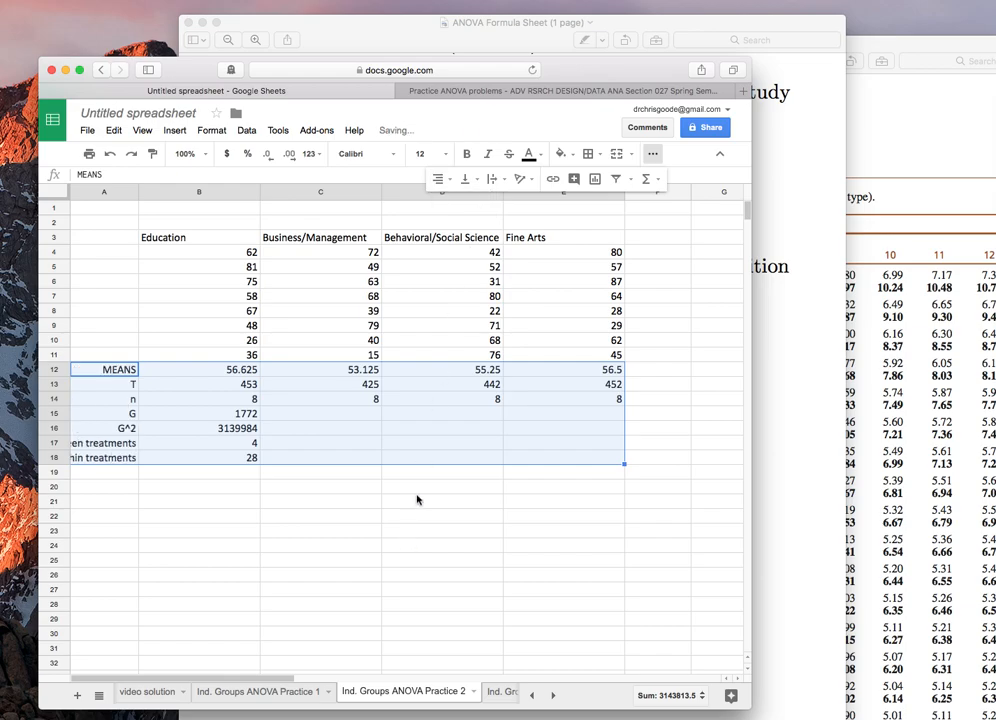
Step: Bold the summary rows 12 through 18 (MEANS down to within treatments)
left_click(466, 153)
left_click(242, 636)
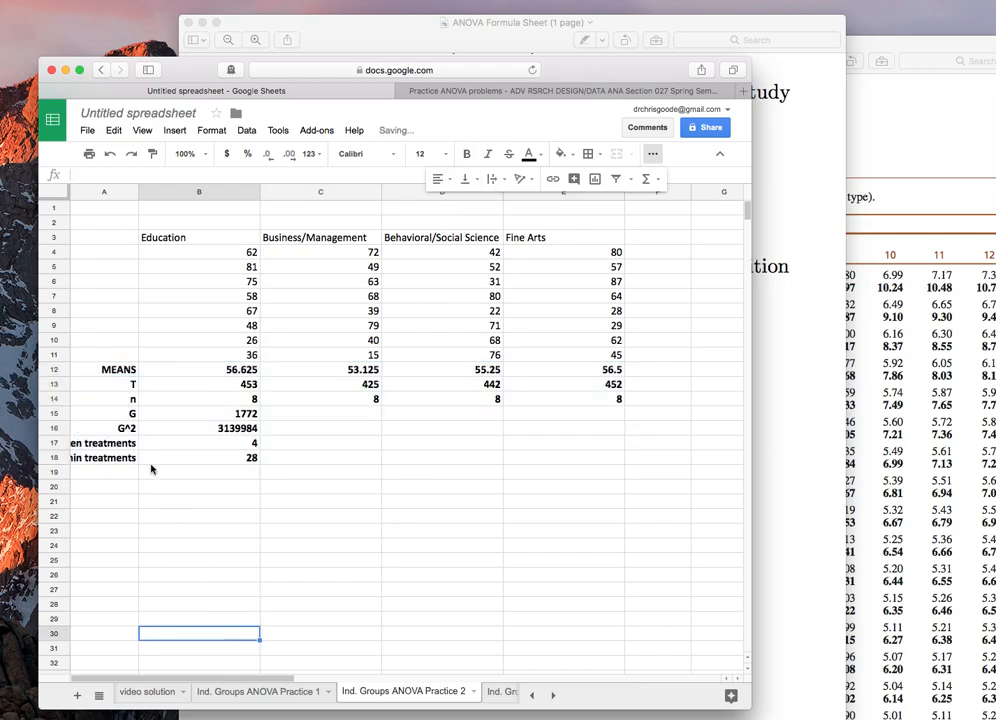
Step: Widen column A to fit the labels and enter the label SS in cell A19
left_click(108, 471)
left_click_drag(137, 193, 157, 193)
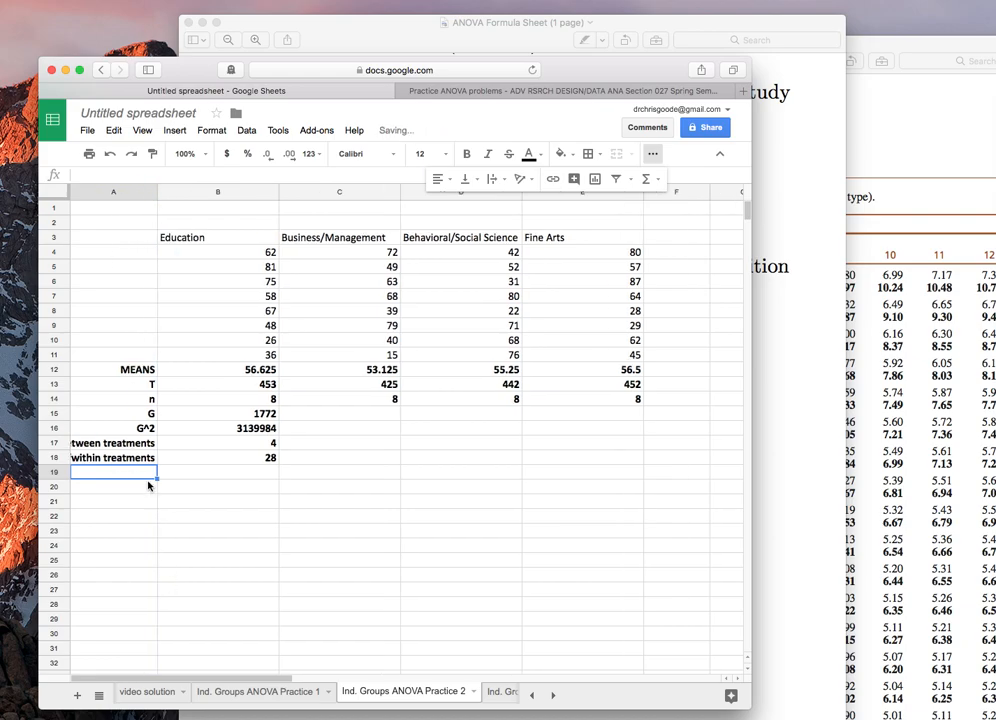
type("SS")
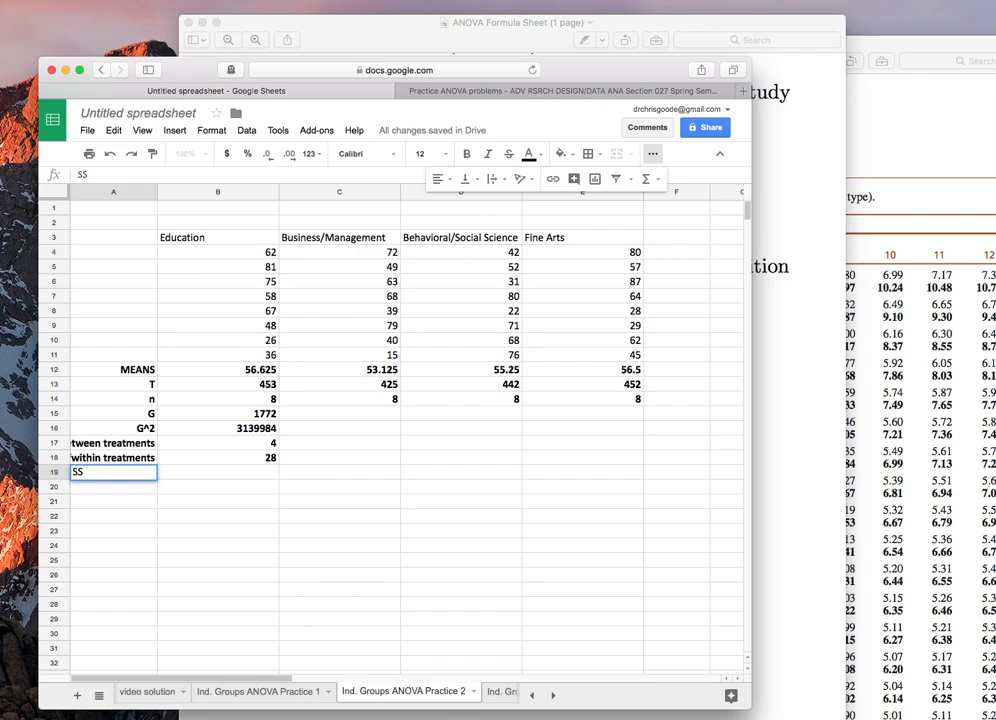
key("Tab")
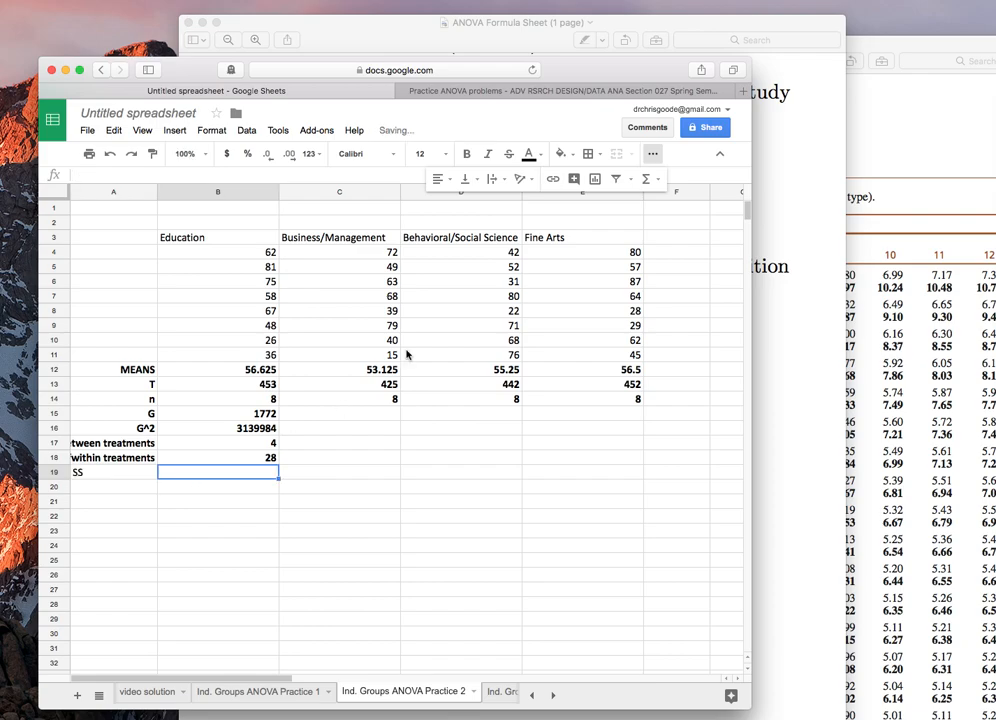
Step: Check the mean formulas in row 12, then enter the heading Deviations in cell F2
left_click(201, 373)
left_click(318, 371)
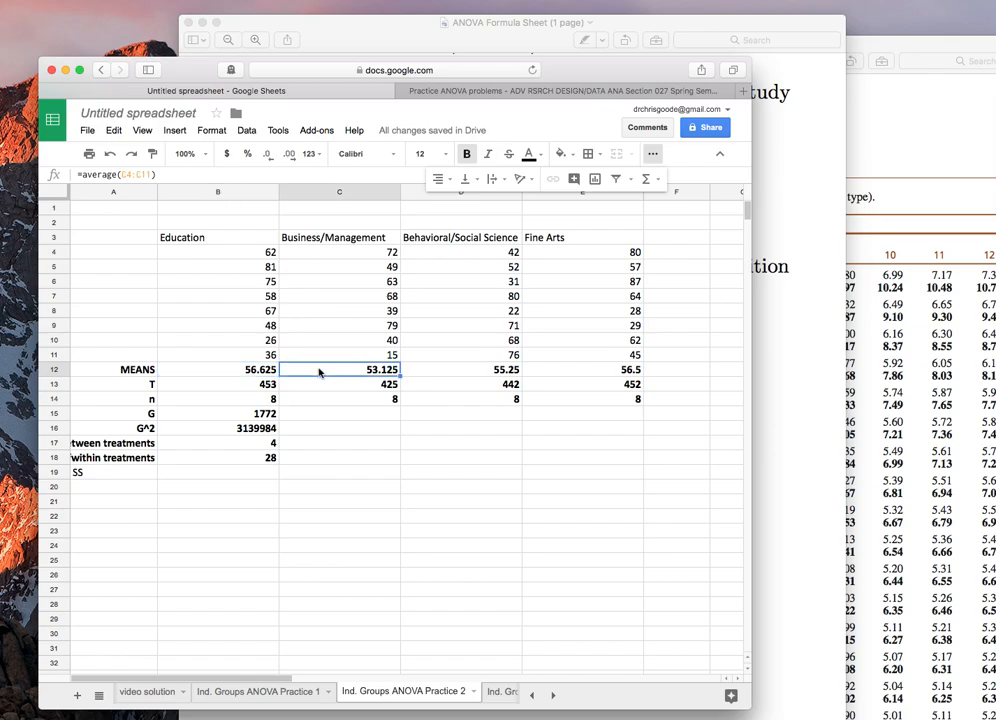
left_click(452, 372)
left_click(690, 237)
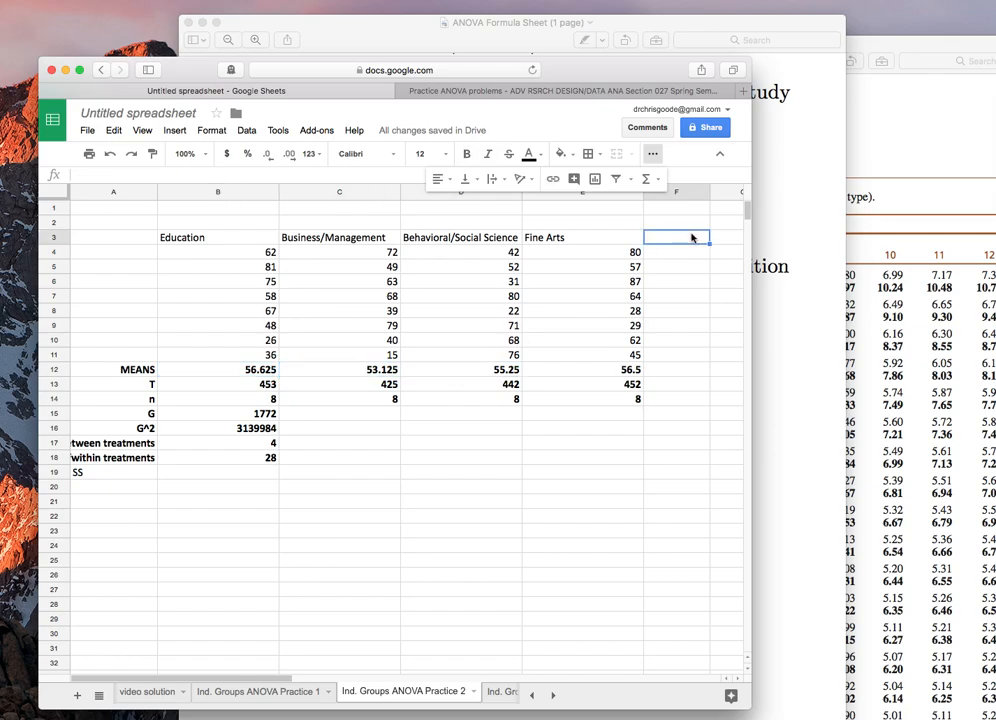
key("Right")
key("Up")
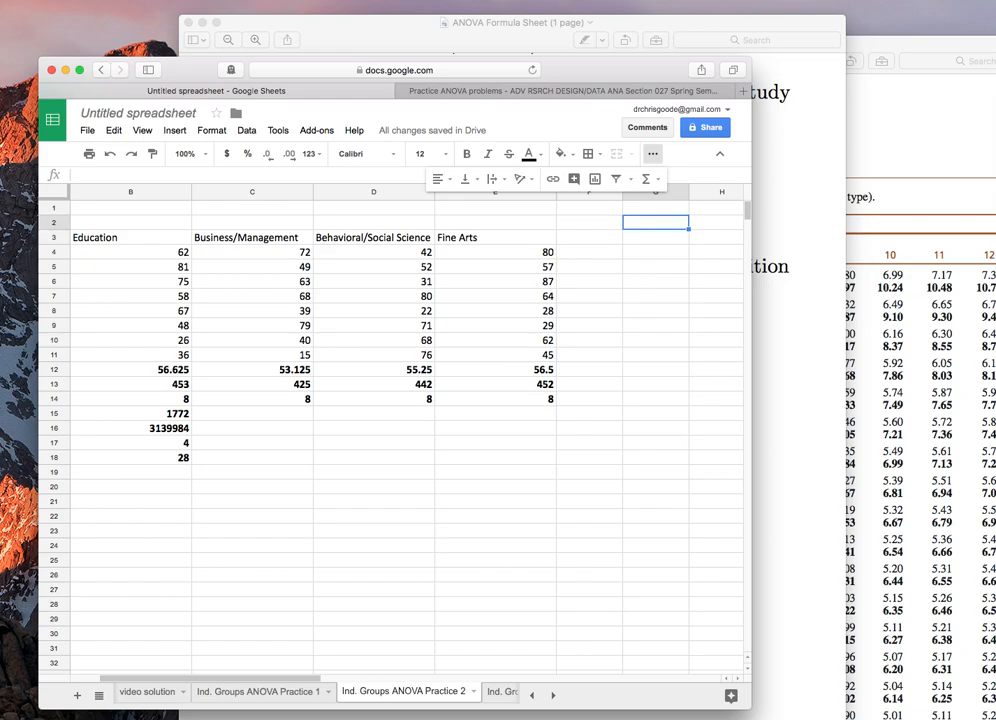
key("Left")
type("Deviations")
key("Return")
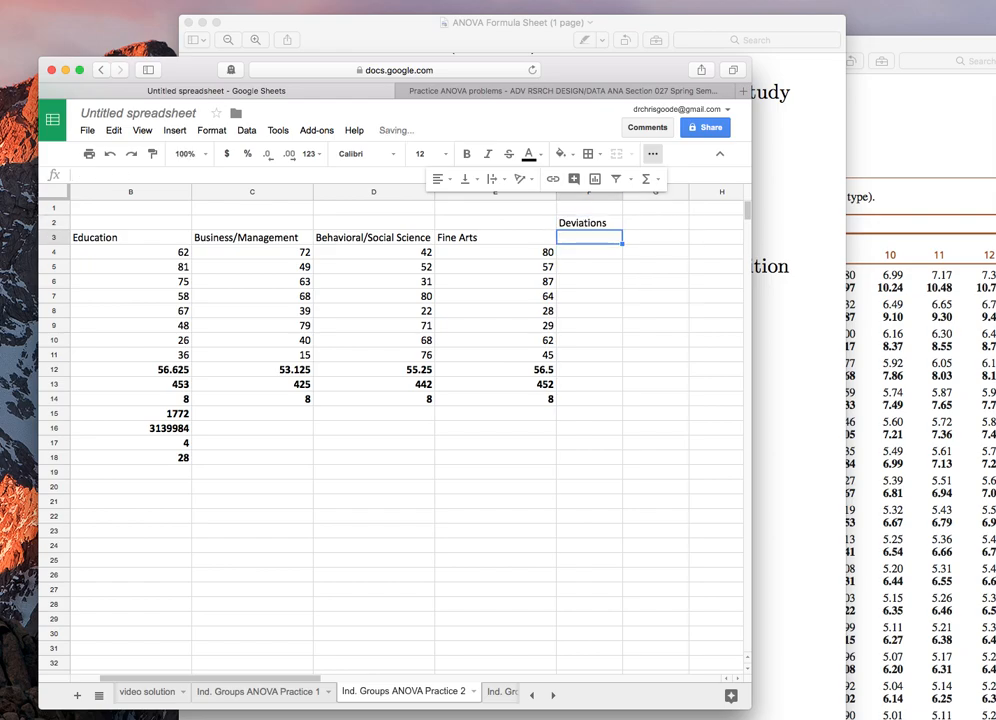
Step: Copy the four group headers from B3:E3 into the Deviations table starting at F3
left_click_drag(491, 235, 180, 240)
key("ctrl+c")
left_click(566, 238)
key("ctrl+v")
Step: In F4, enter the formula =B4-$B12 for the first Education score's deviation from its mean
left_click(576, 256)
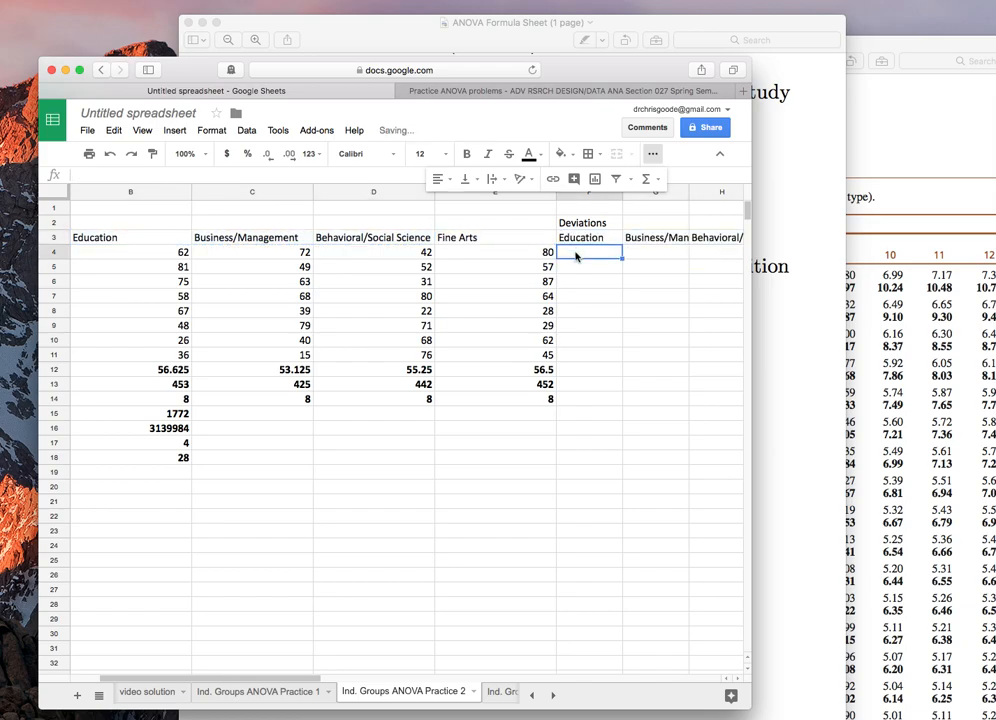
type("=")
left_click(118, 252)
type("-")
left_click(137, 372)
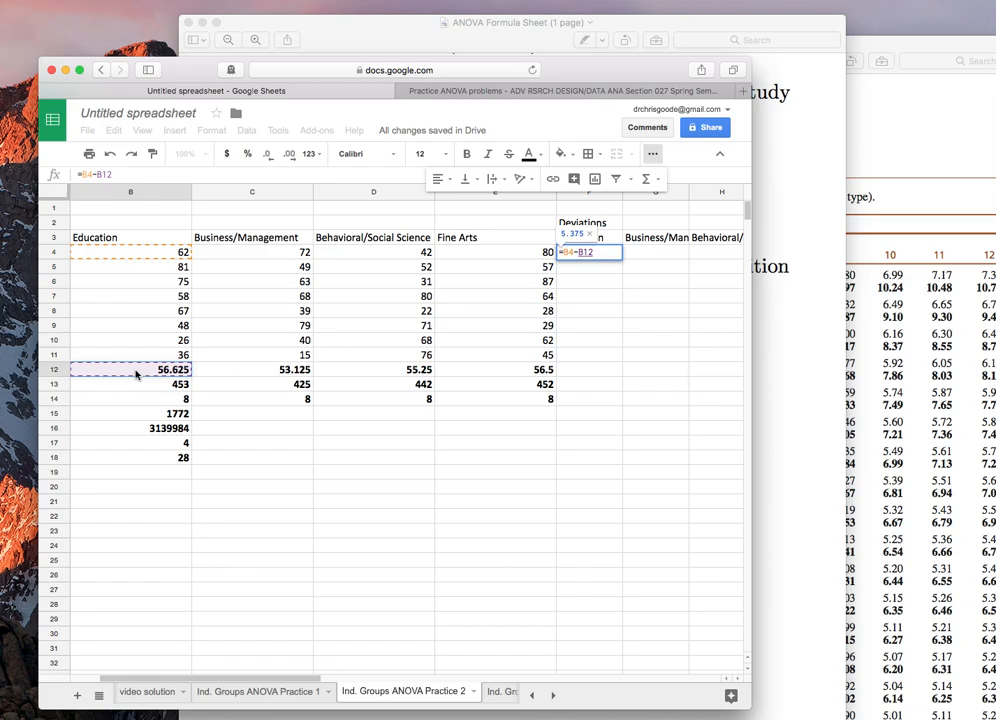
left_click(129, 177)
type("$B$")
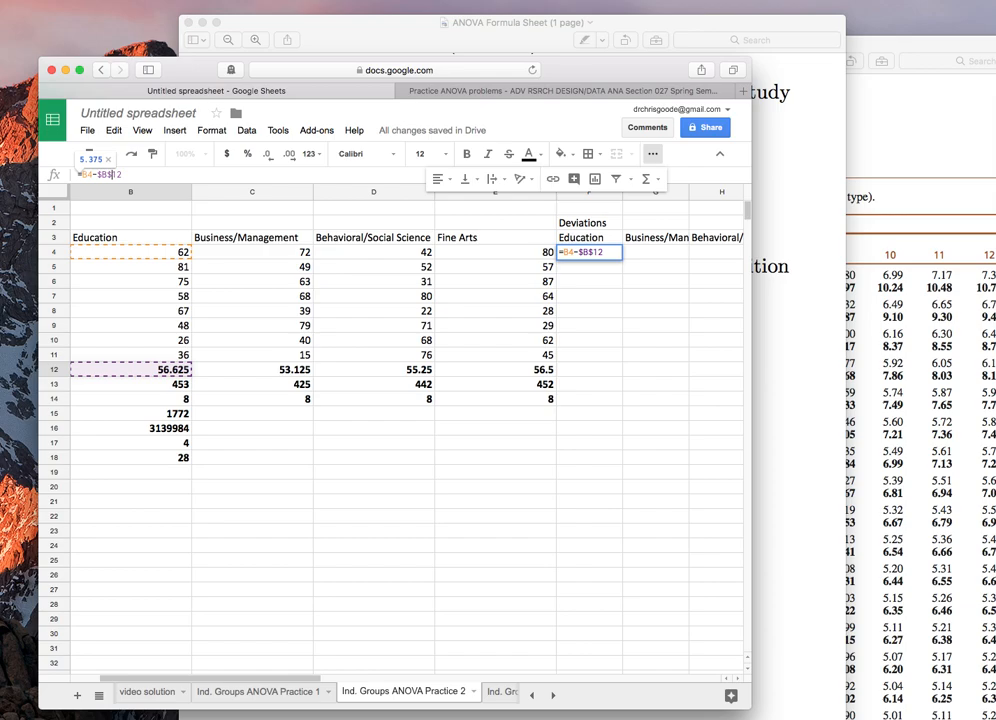
key("Return")
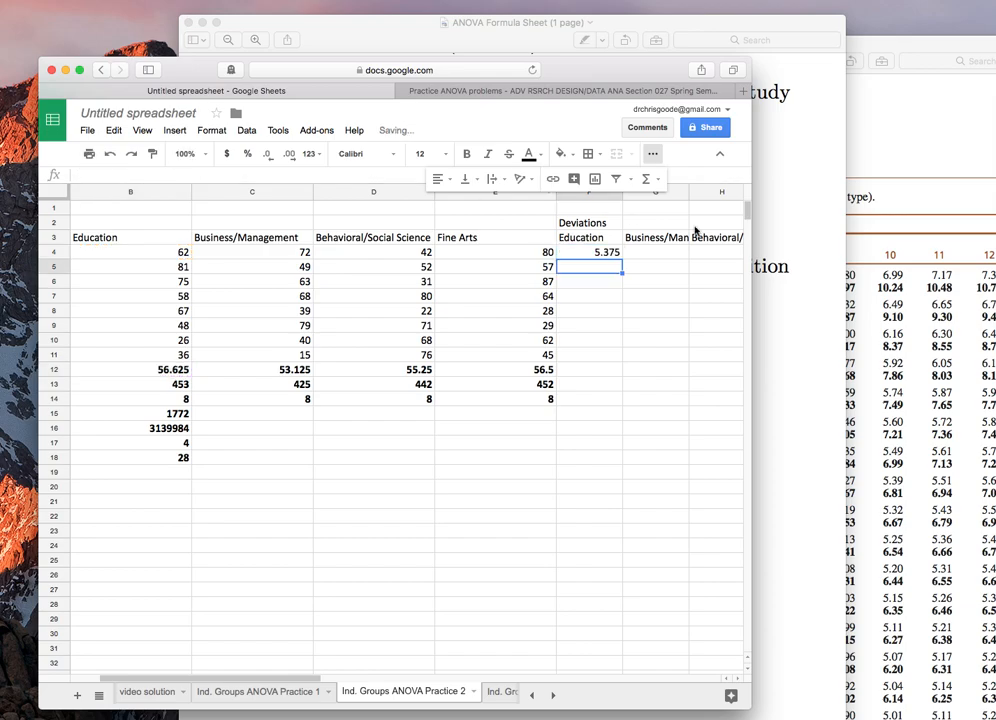
Step: Copy the F4 deviation formula down through F5:F11
left_click(596, 254)
key("ctrl+c")
left_click_drag(596, 267, 598, 358)
key("ctrl+v")
Step: In G4, enter the Business/Management deviation formula =C4-$C$12
left_click(651, 252)
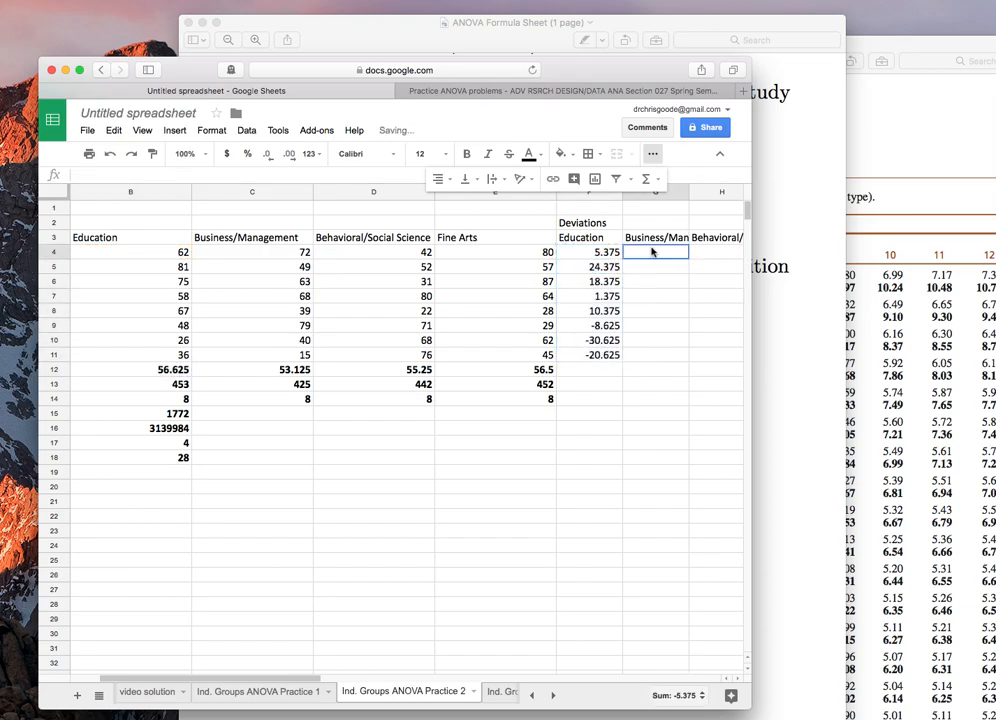
type("=")
left_click(284, 256)
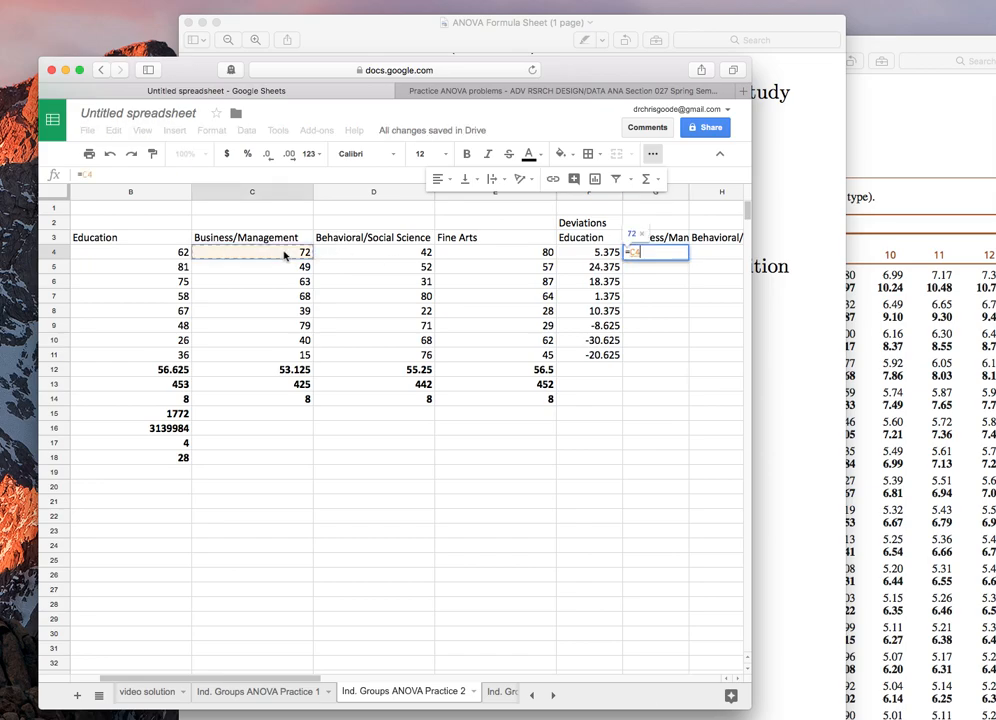
type("-")
left_click(262, 372)
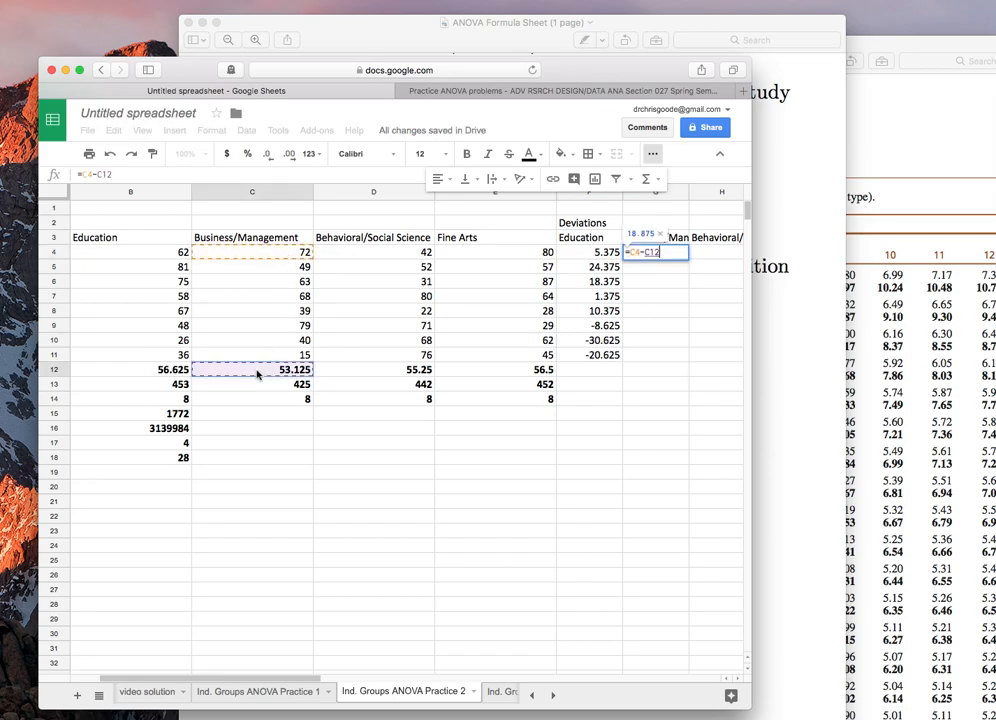
left_click(104, 174)
type("$")
key("Return")
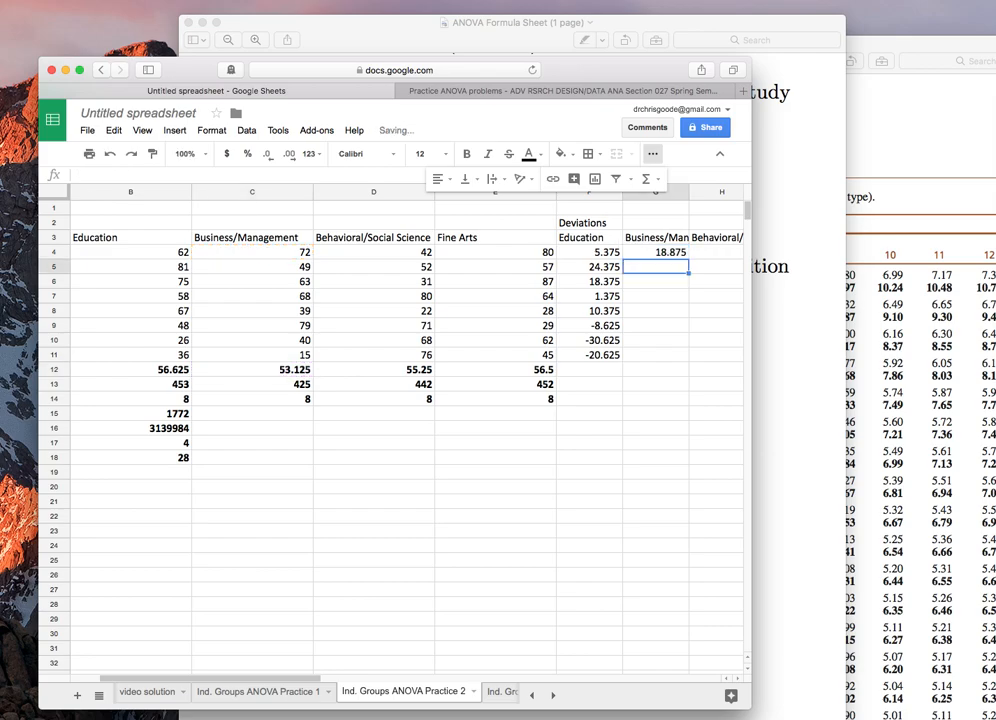
Step: Paste the deviation formula down column G through G11
key("Up")
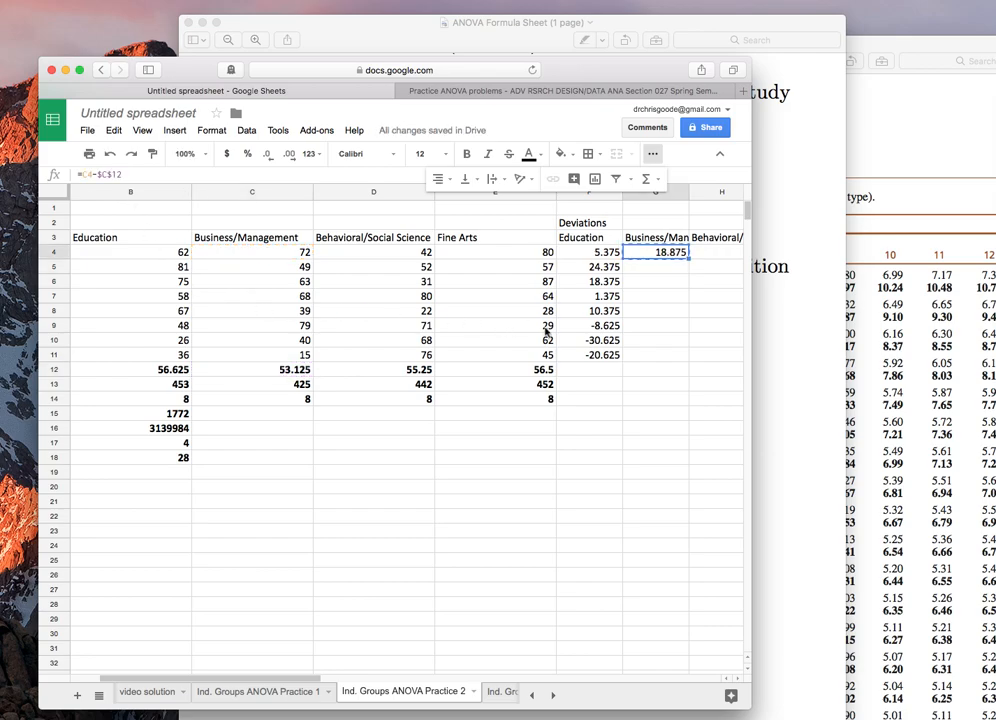
left_click(651, 357, "shift")
key("ctrl+v")
Step: Try to start a deviation formula in H4, dismissing the error and entering a reference to G7
left_click(708, 253)
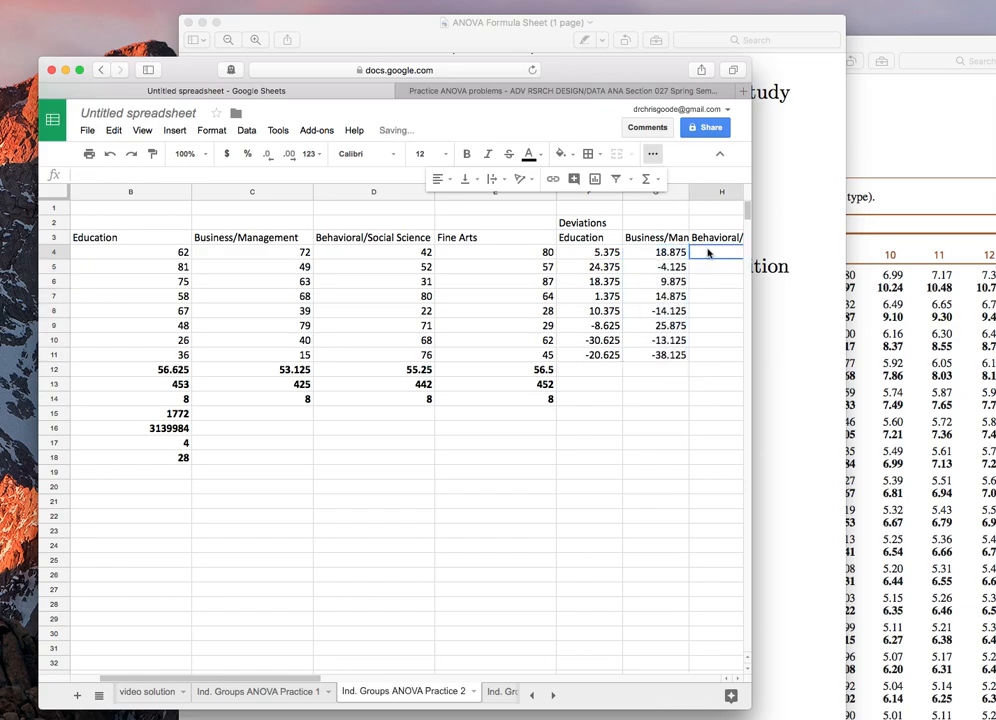
type("=")
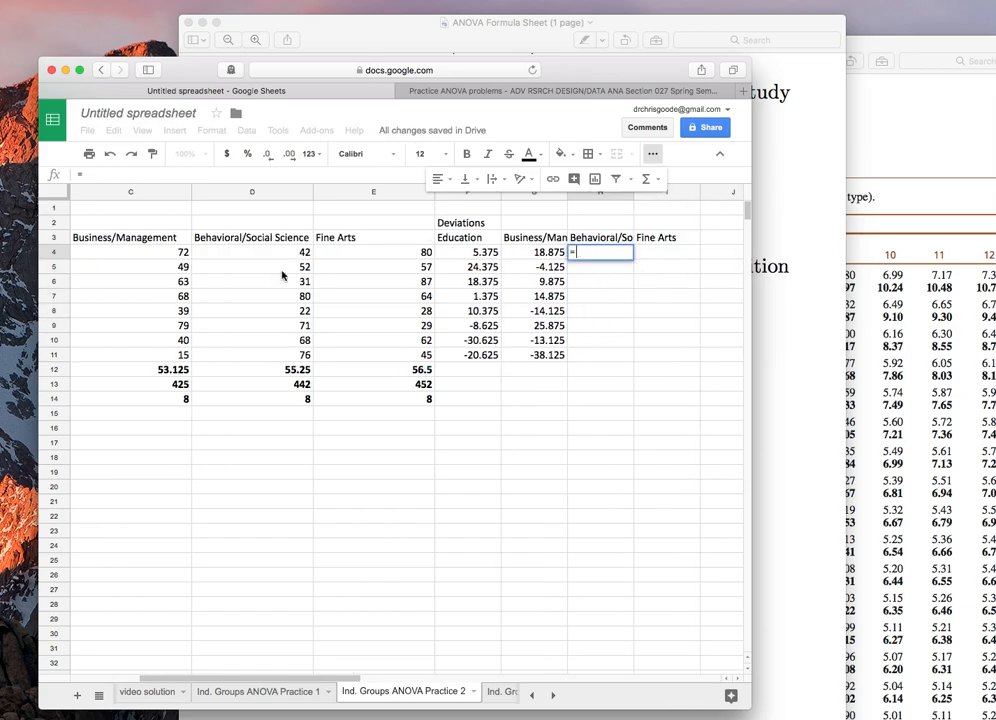
scroll(351, 258, "left", 3)
scroll(351, 258, "right", 4)
scroll(351, 258, "left", 2)
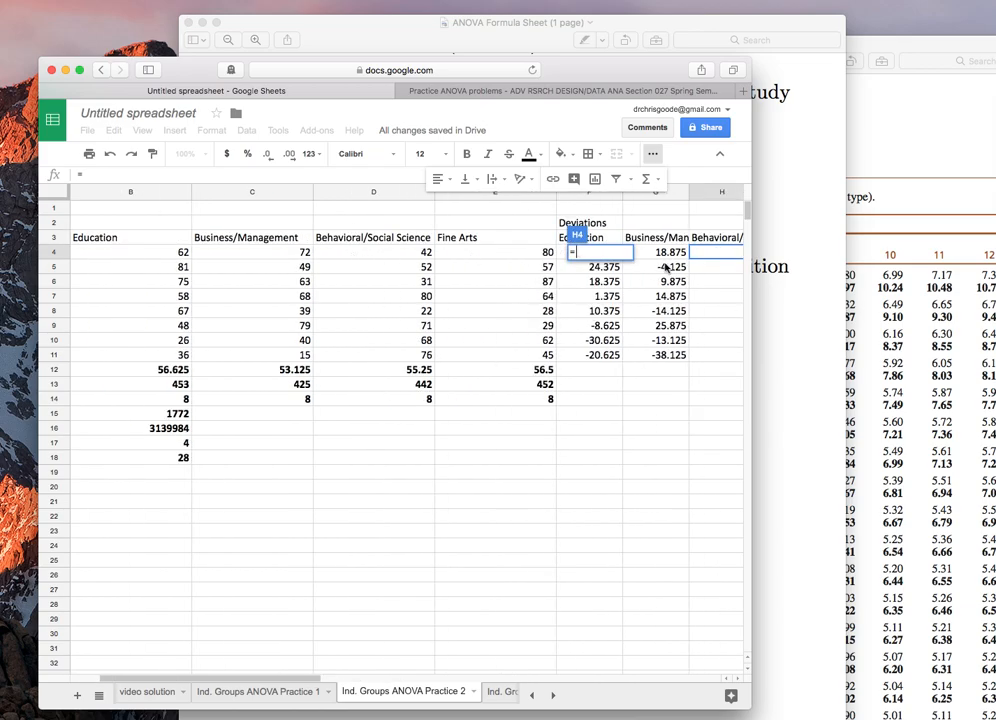
key("Return")
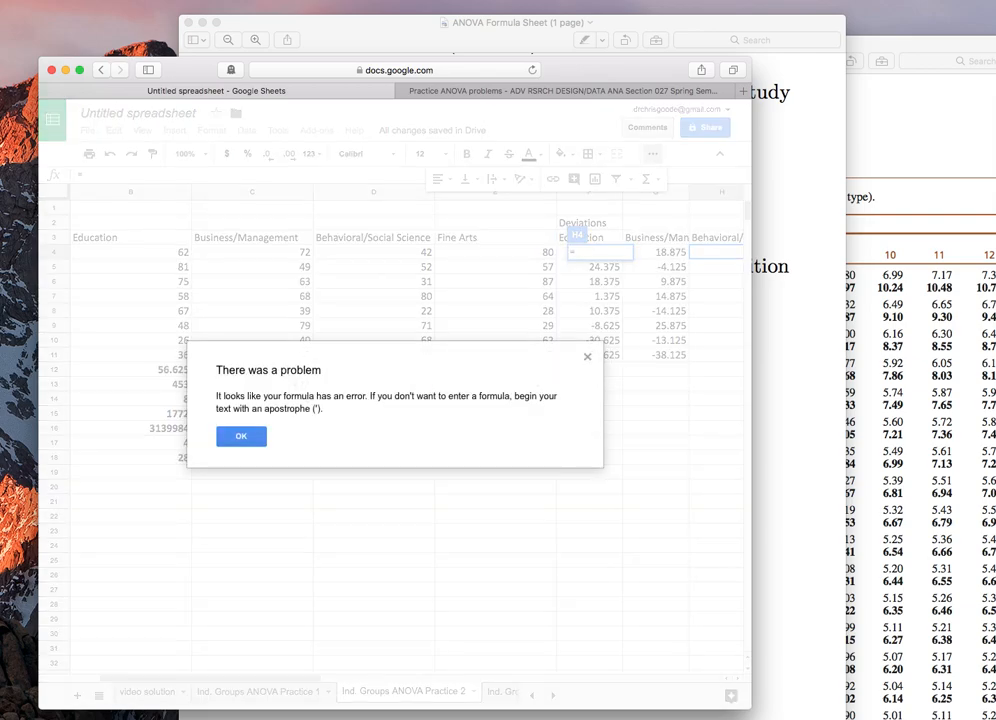
left_click(588, 356)
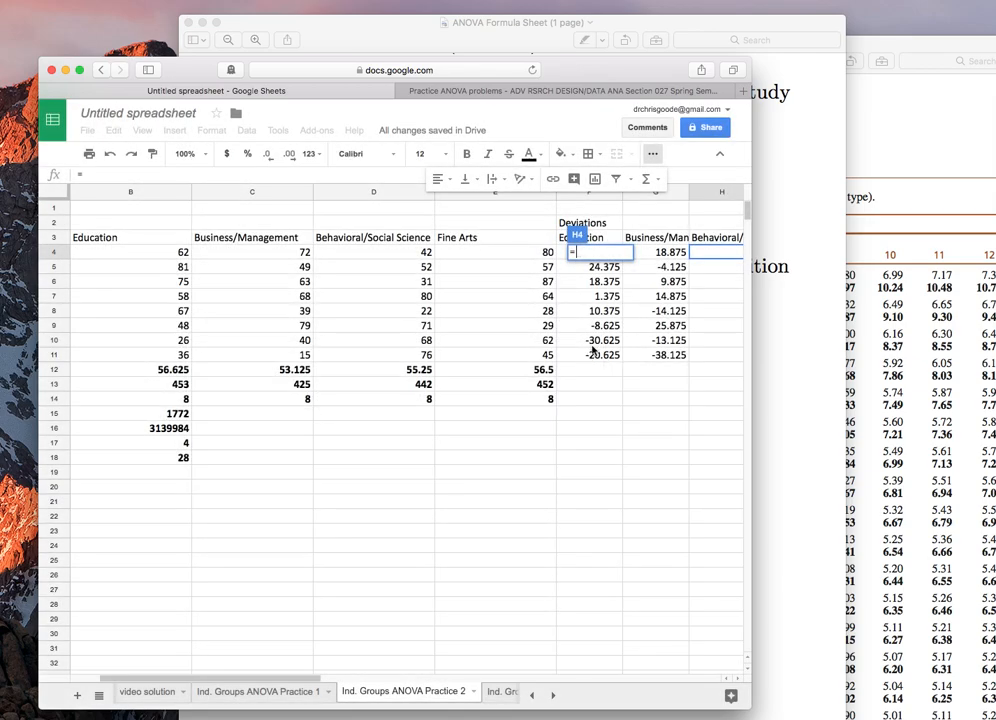
left_click(636, 296)
key("Return")
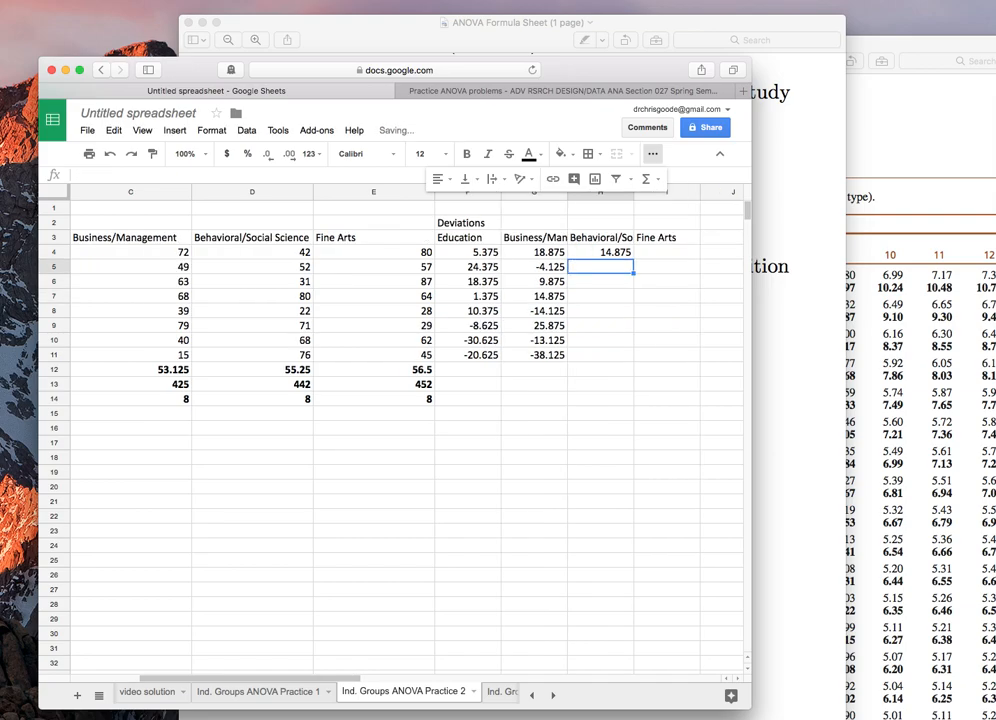
Step: Re-enter F4's formula as =B4-$B$12 with a fully absolute mean reference
key("Up")
key("Left")
key("Left")
scroll(407, 430, "left", 3)
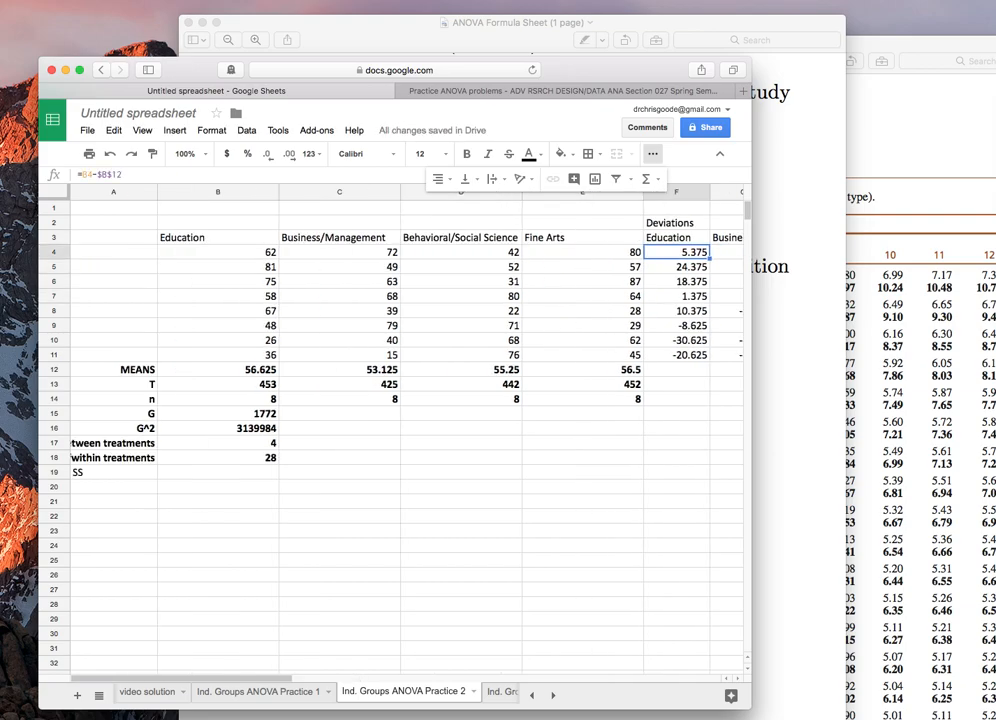
type("=")
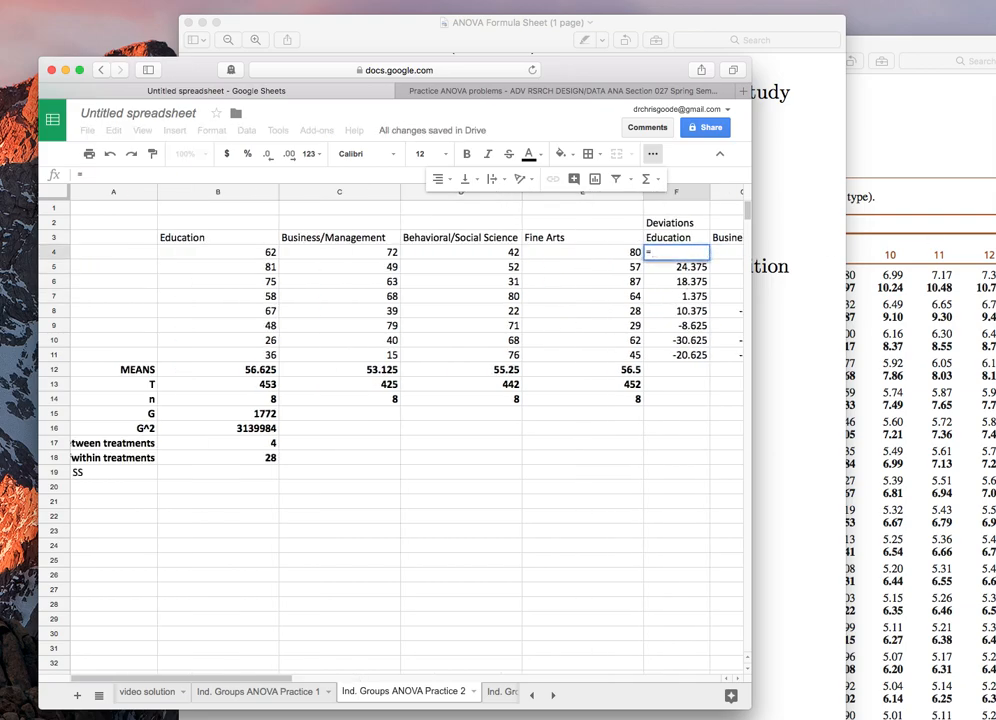
left_click(262, 252)
type("-")
left_click(239, 370)
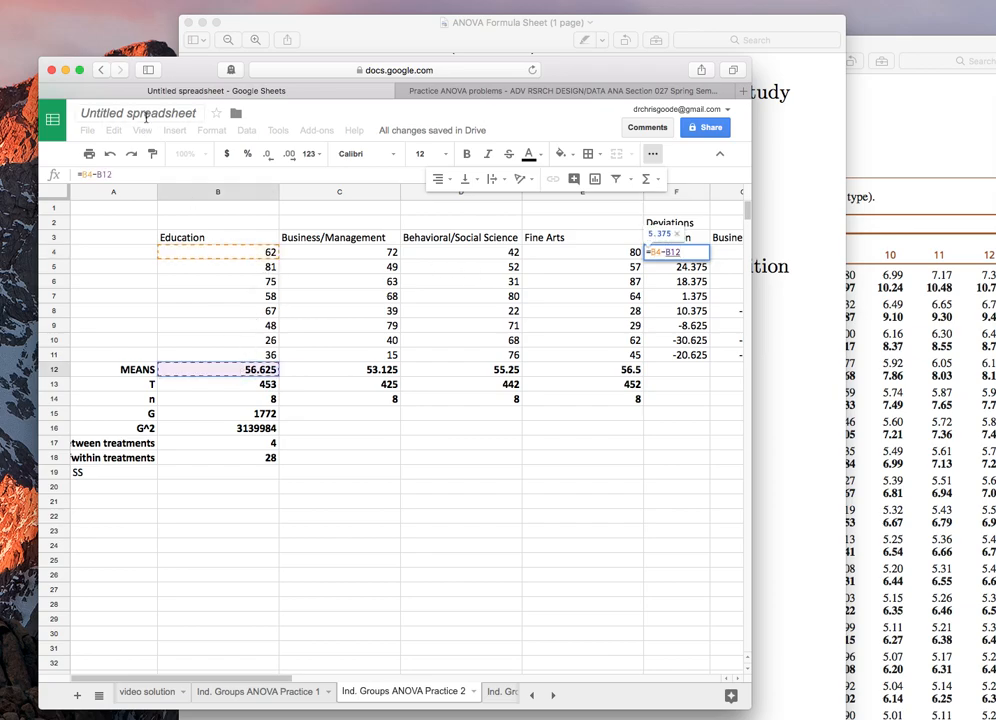
left_click(99, 174)
type("$")
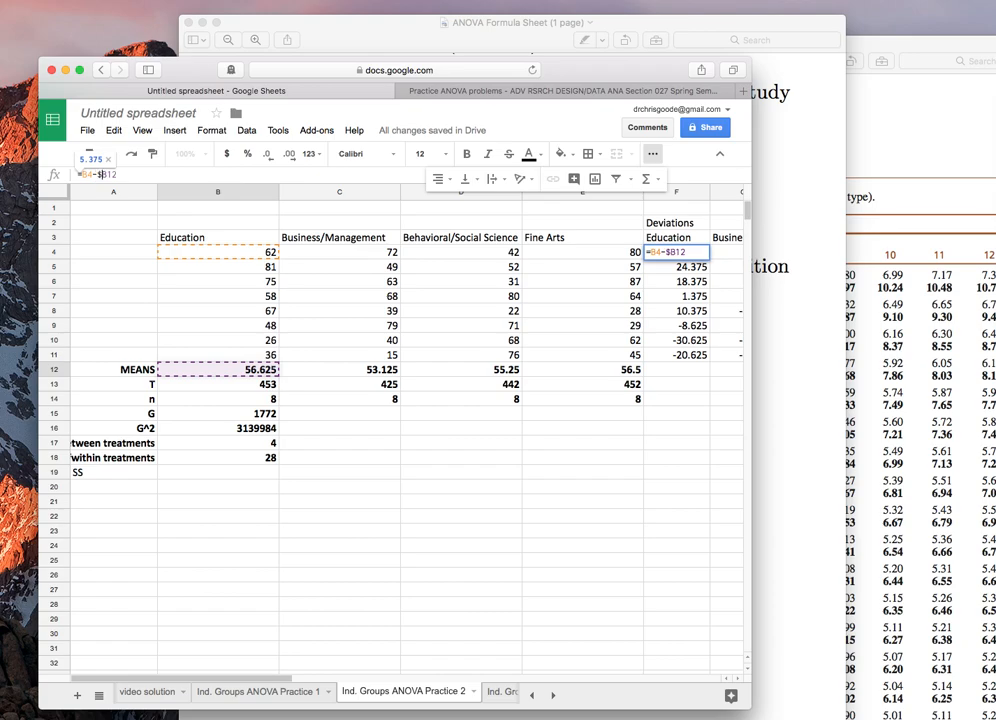
left_click(105, 174)
type("$")
key("Return")
Step: Copy F4 and paste the formula into F5:F8
key("super+c")
key("Down")
key("shift+Down")
key("shift+Down")
key("shift+Down")
key("shift+Down")
key("shift+Down")
key("shift+Down")
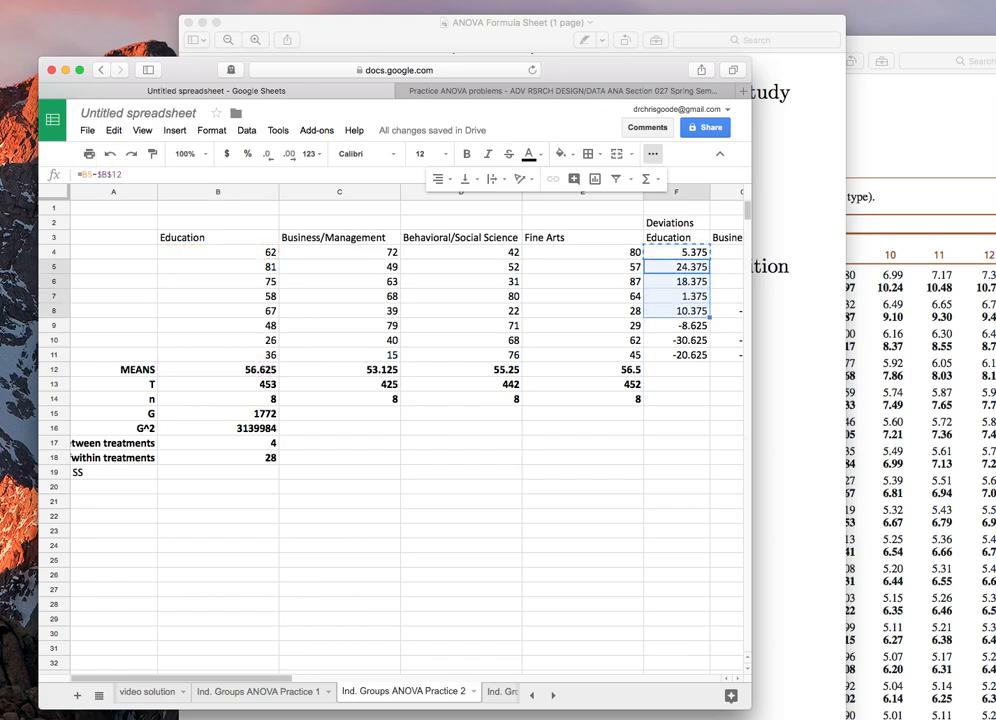
key("super+v")
Step: Re-enter G4's formula as =C4-$C$12 with a fully absolute mean reference
key("Right")
key("Up")
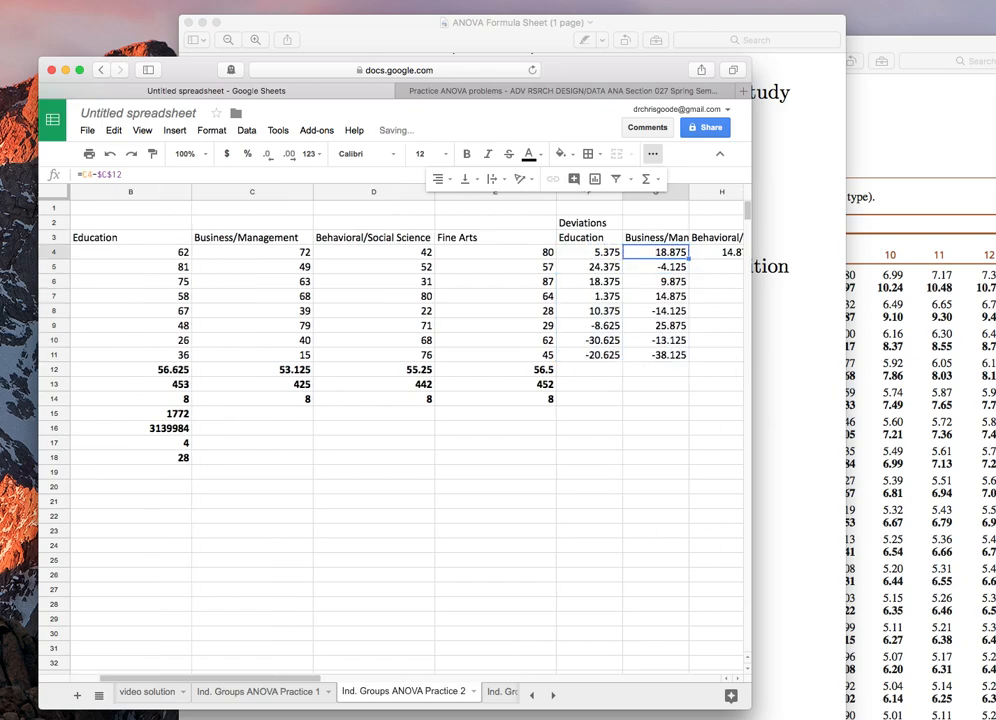
type("=")
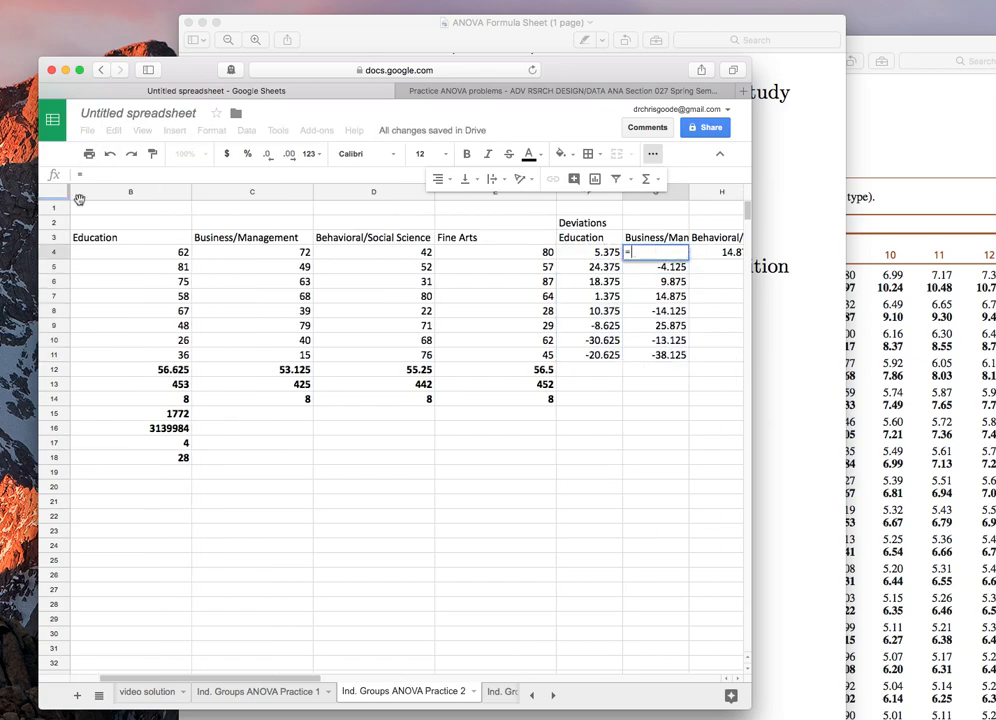
left_click(218, 257)
type("-")
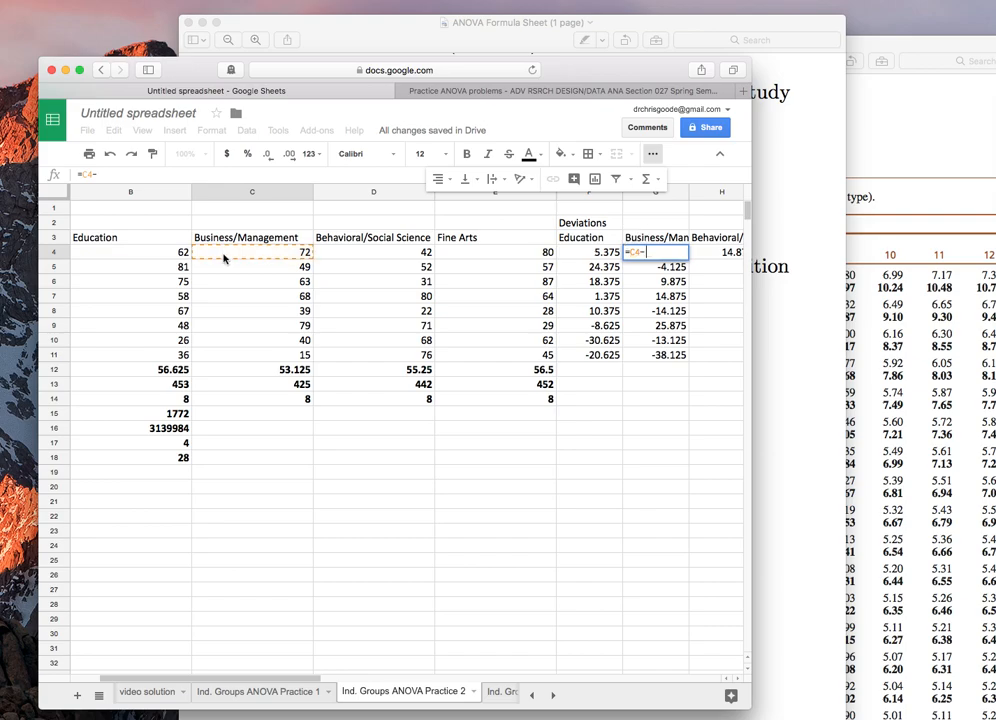
left_click(285, 369)
left_click(98, 174)
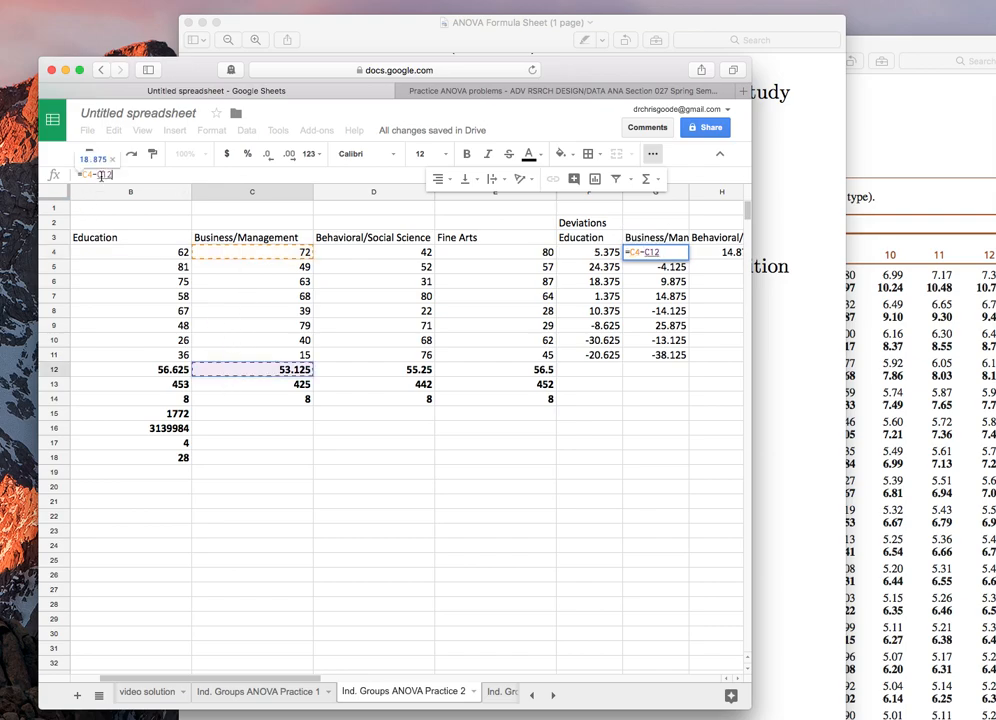
type("$C")
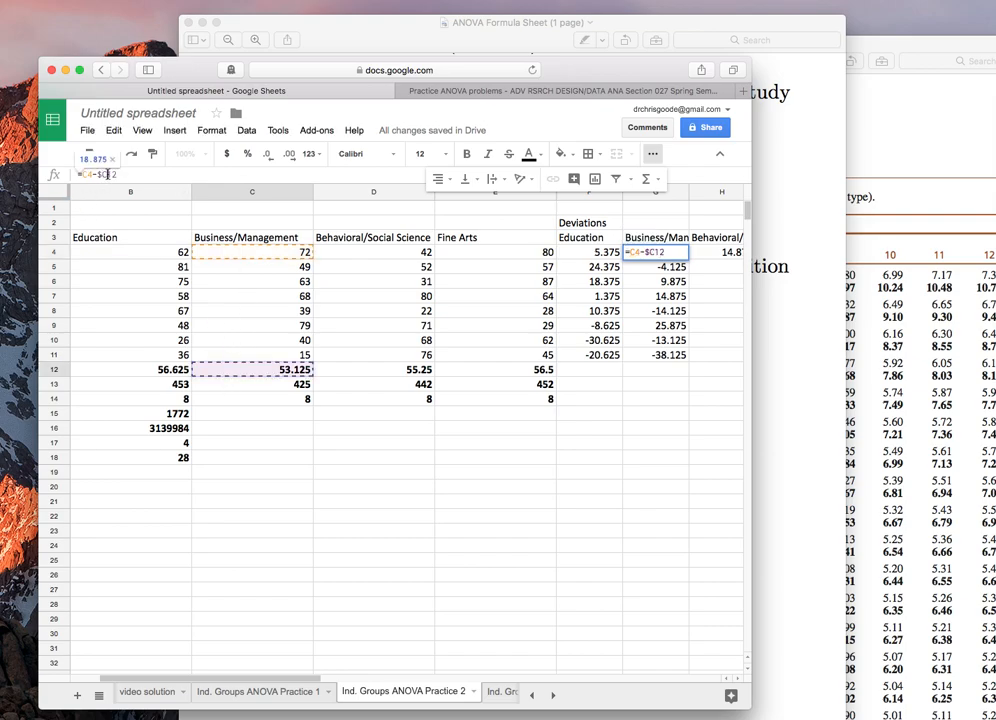
type("$")
key("Return")
Step: Paste the deviation formula over G4:G7
key("shift+Down")
key("shift+Down")
key("shift+Down")
key("shift+Down")
key("shift+Down")
key("shift+Down")
key("shift+Down")
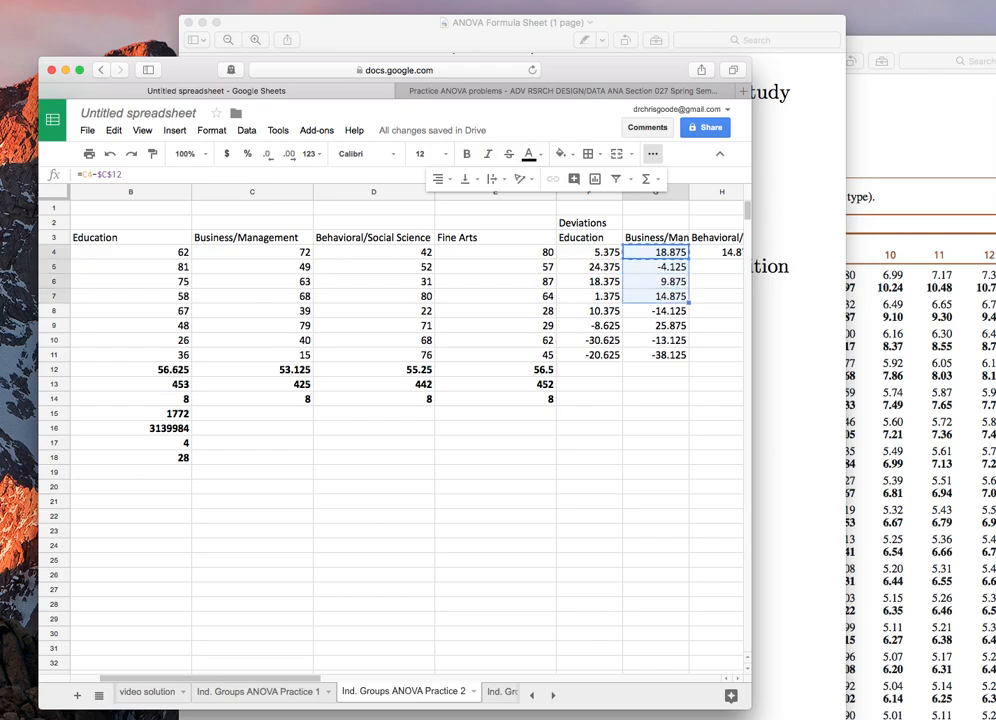
key("super+v")
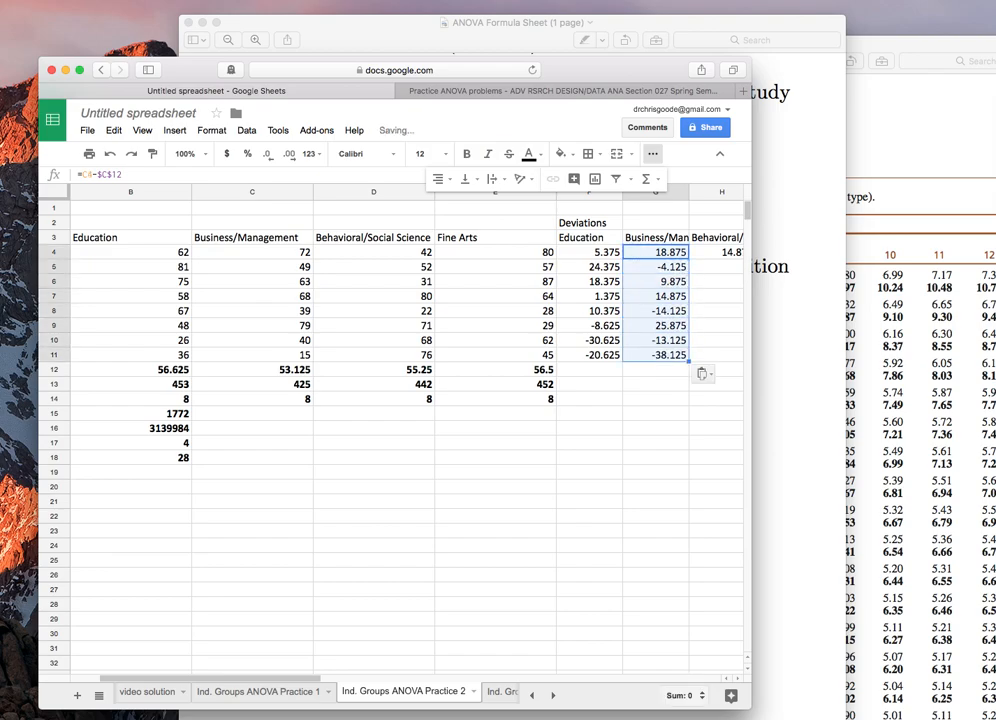
Step: Enter a formula in H4 subtracting the Behavioral/Social Science mean in D12 from D4, with the mean reference anchored
left_click(718, 258)
type("=")
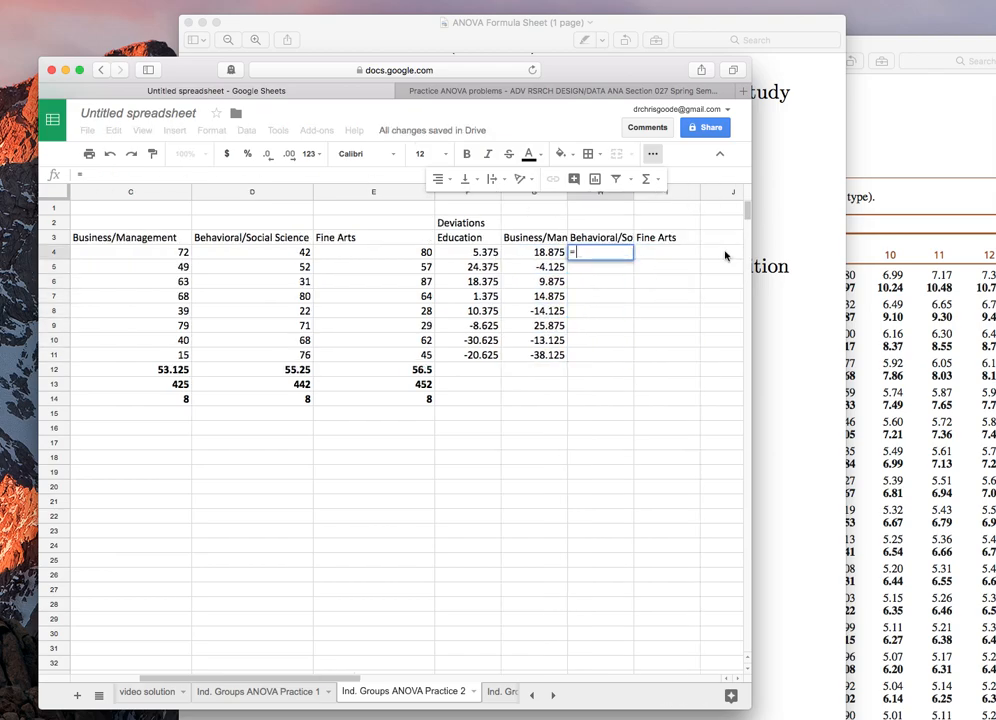
left_click(241, 257)
type("-")
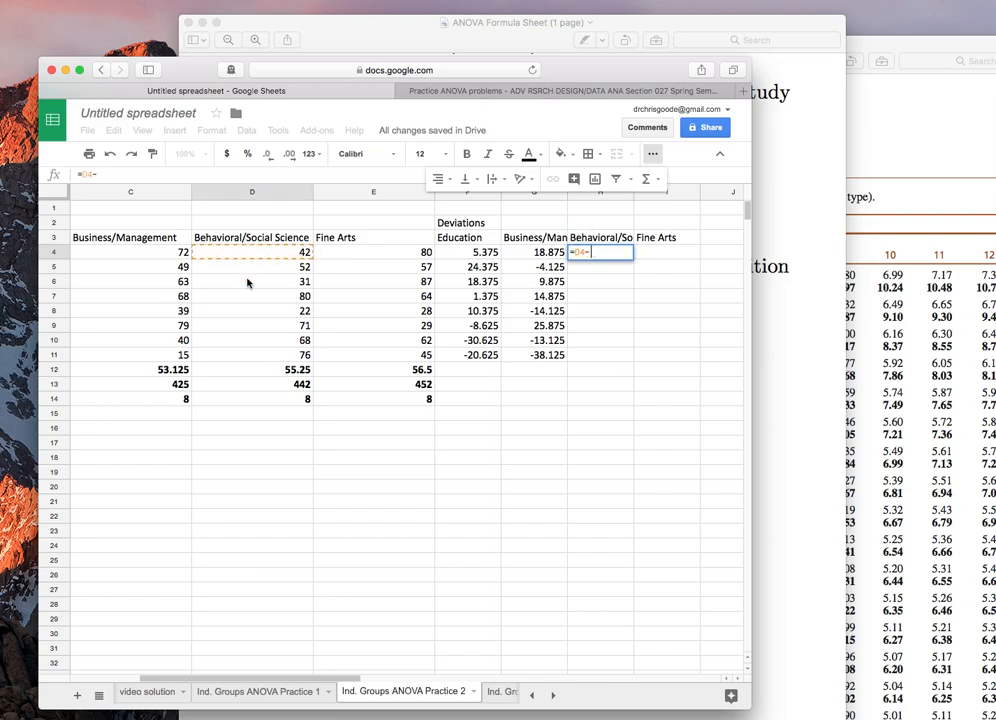
left_click(258, 369)
left_click(101, 175)
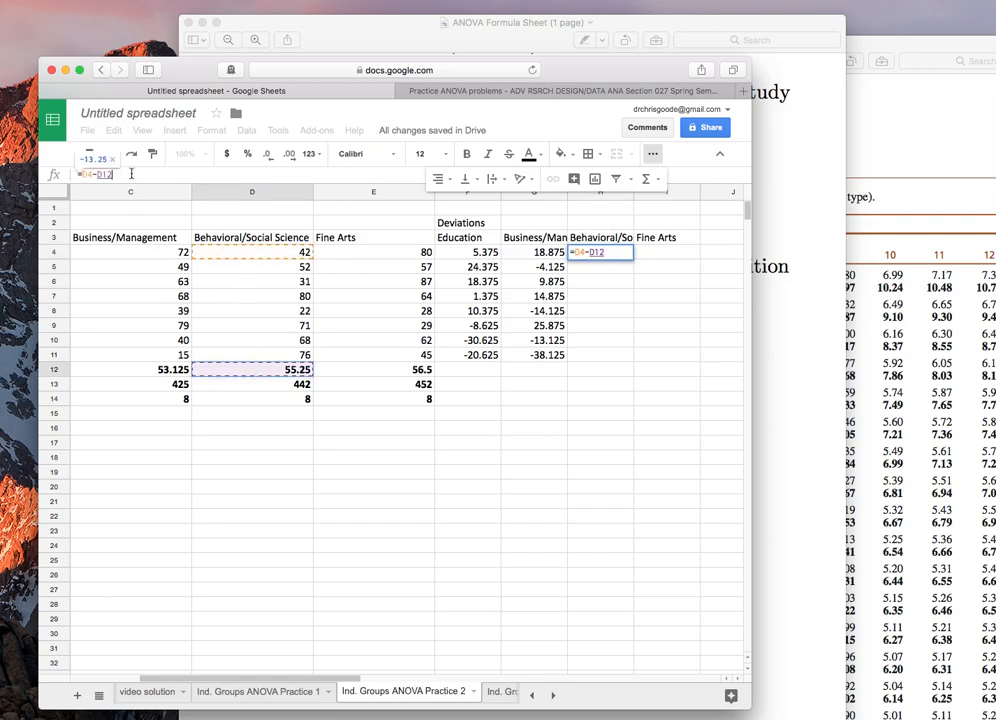
type("$")
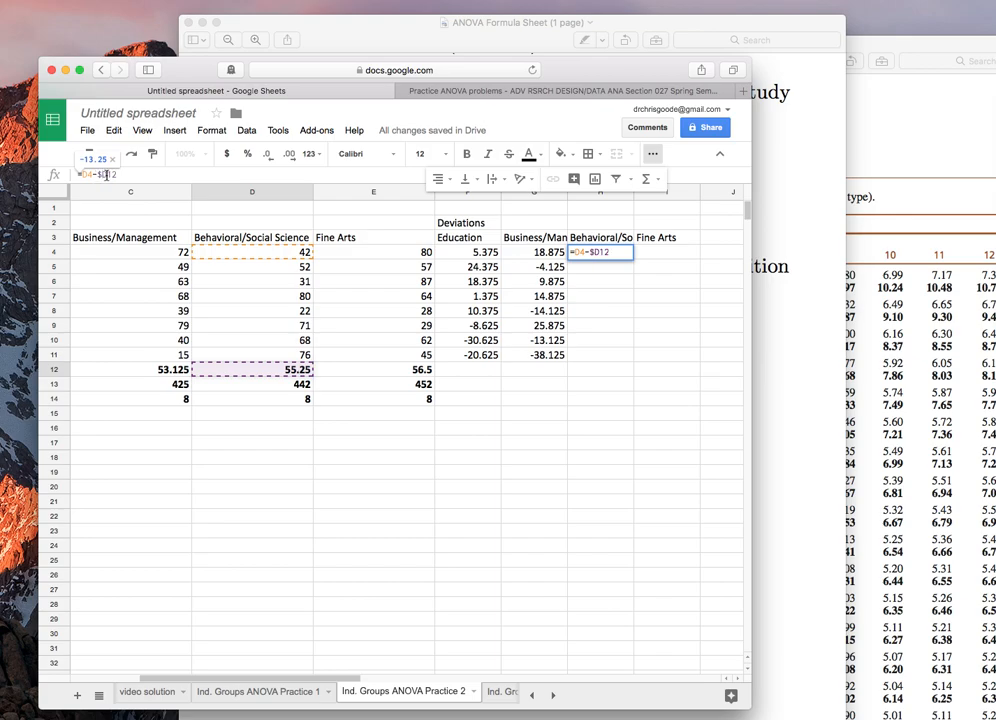
key("Return")
Step: Paste the deviation formula down column H through row 11
key("Up")
key("shift+Down")
key("shift+Down")
key("shift+Down")
key("shift+Down")
key("shift+Down")
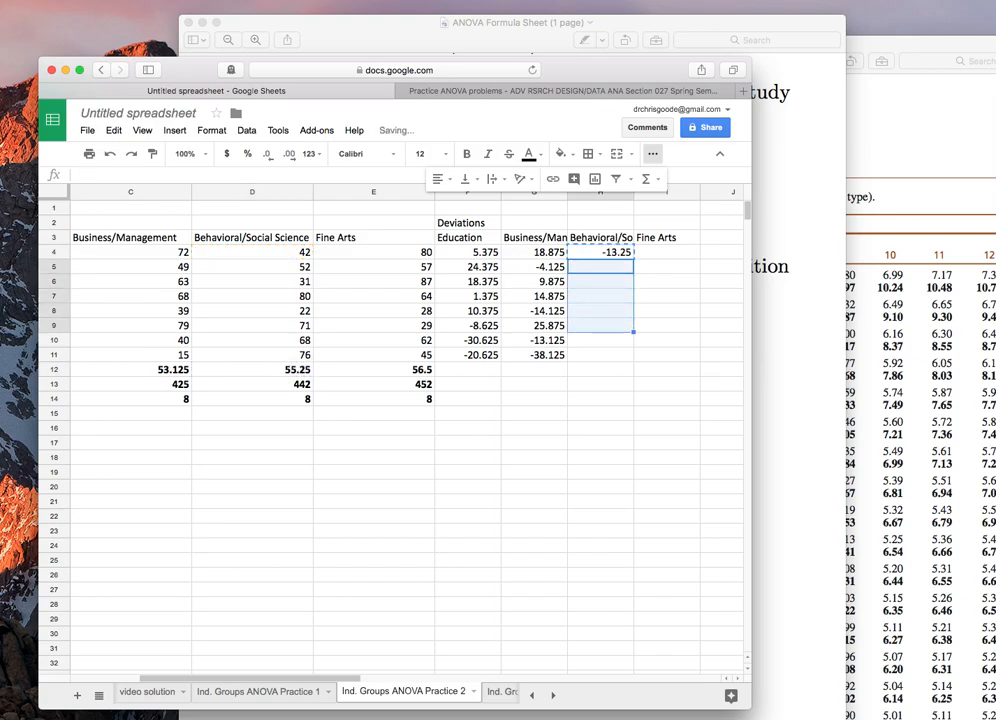
key("shift+Down")
key("shift+Down")
key("super+v")
Step: Enter =E4-$E$12 in I4 for the Fine Arts deviation and copy the cell
key("Right")
key("Up")
type("=")
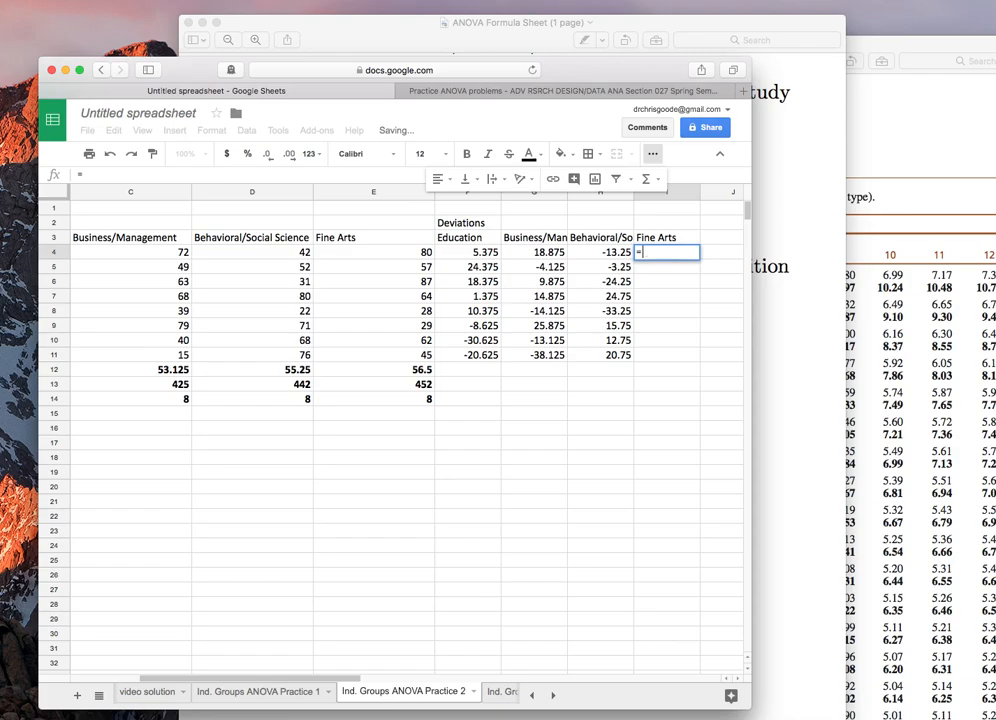
left_click(373, 252)
type("-")
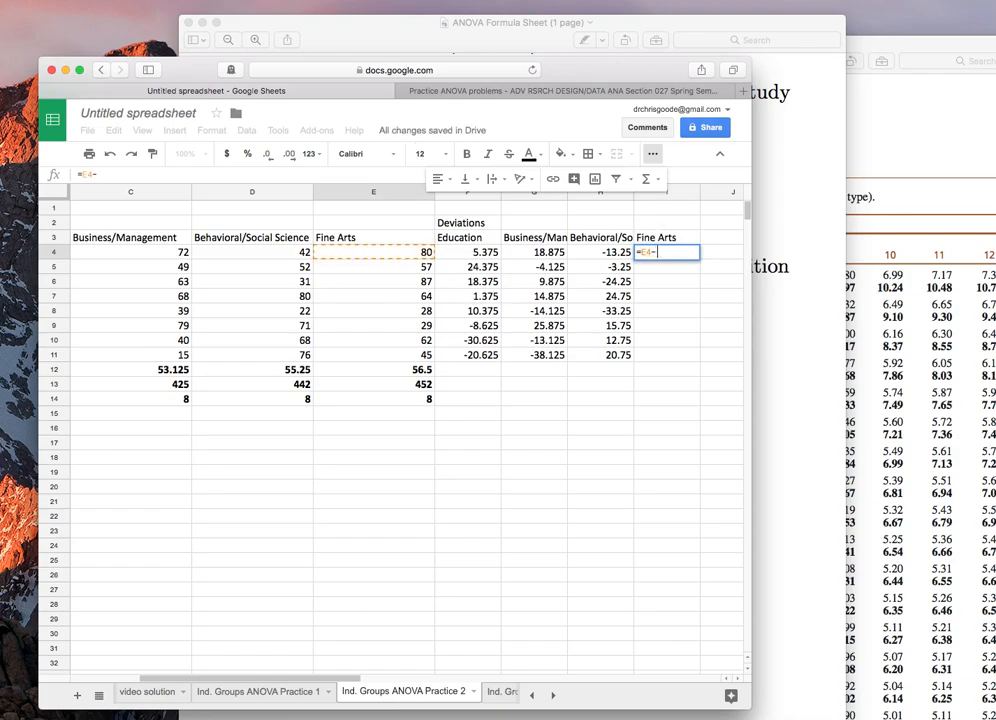
left_click(386, 370)
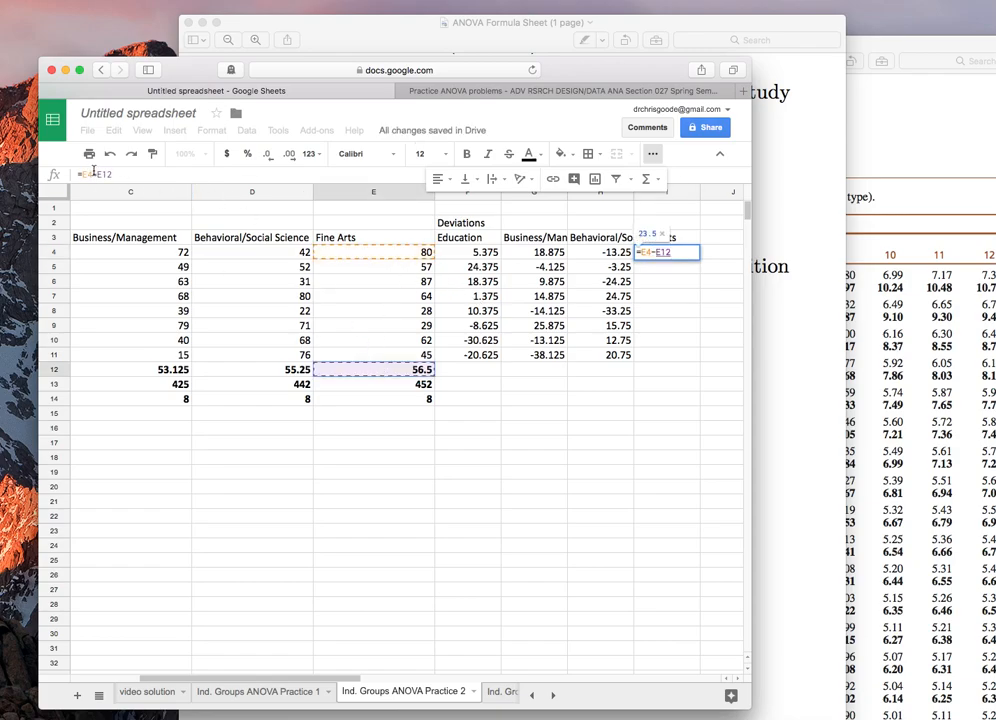
type("$")
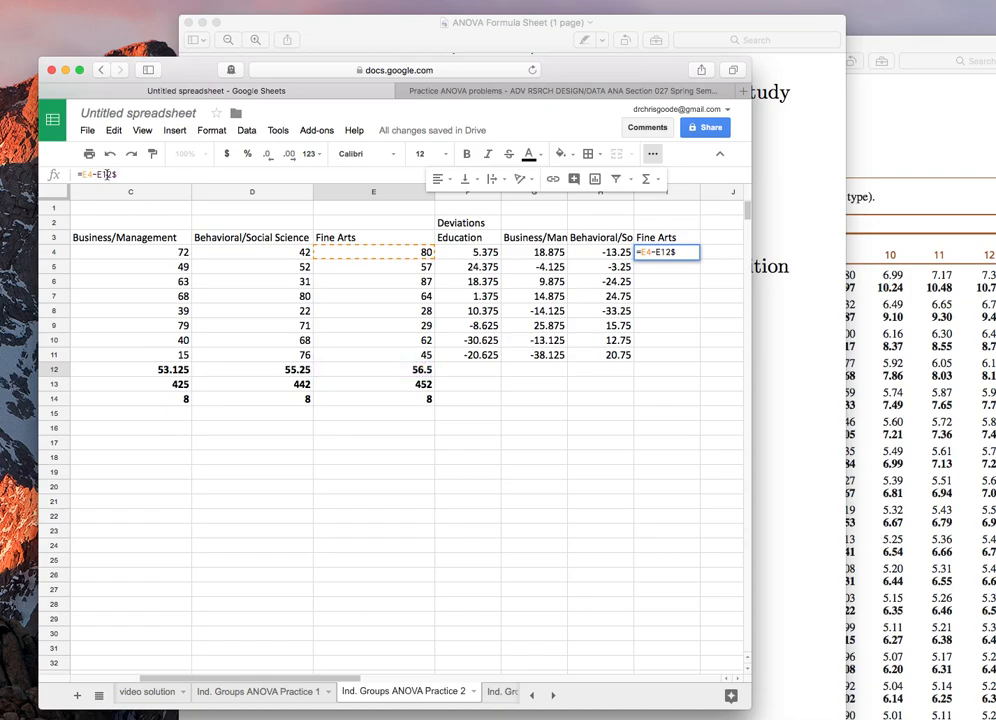
key("BackSpace")
key("Left")
key("Left")
type("$")
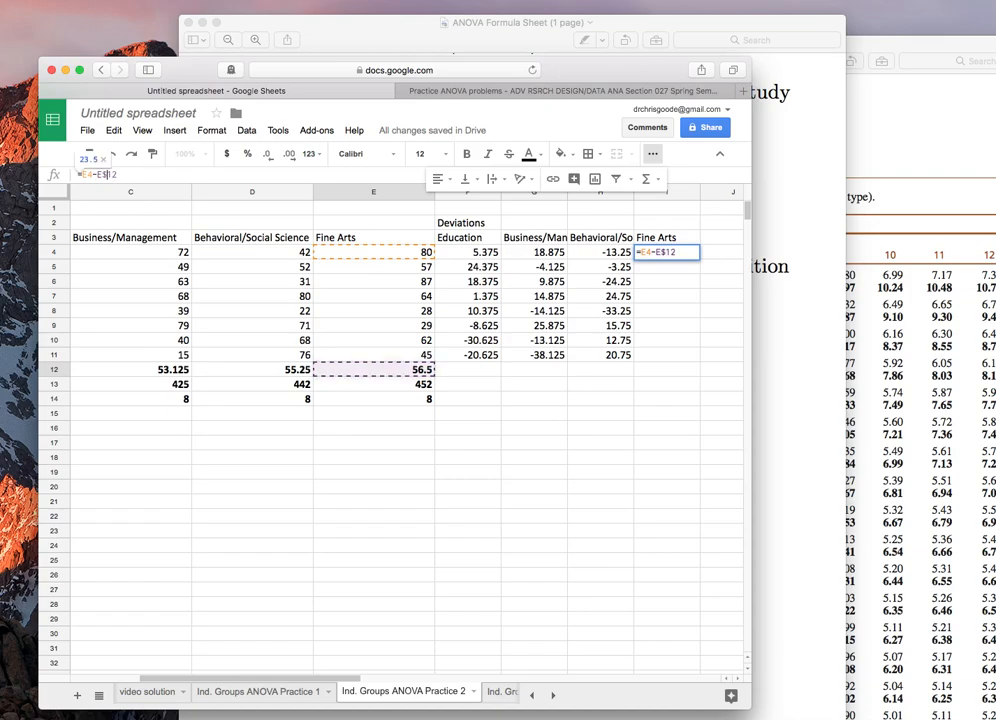
key("Return")
key("Up")
key("super+c")
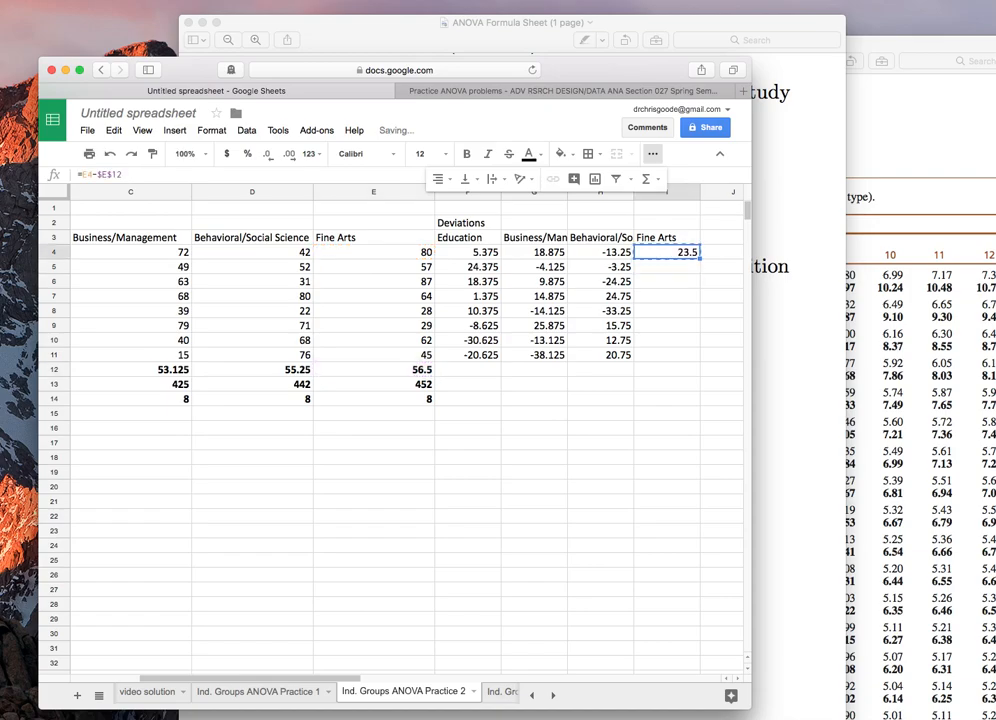
Step: Paste the Fine Arts deviation formula into I5:I11
left_click_drag(643, 267, 651, 356)
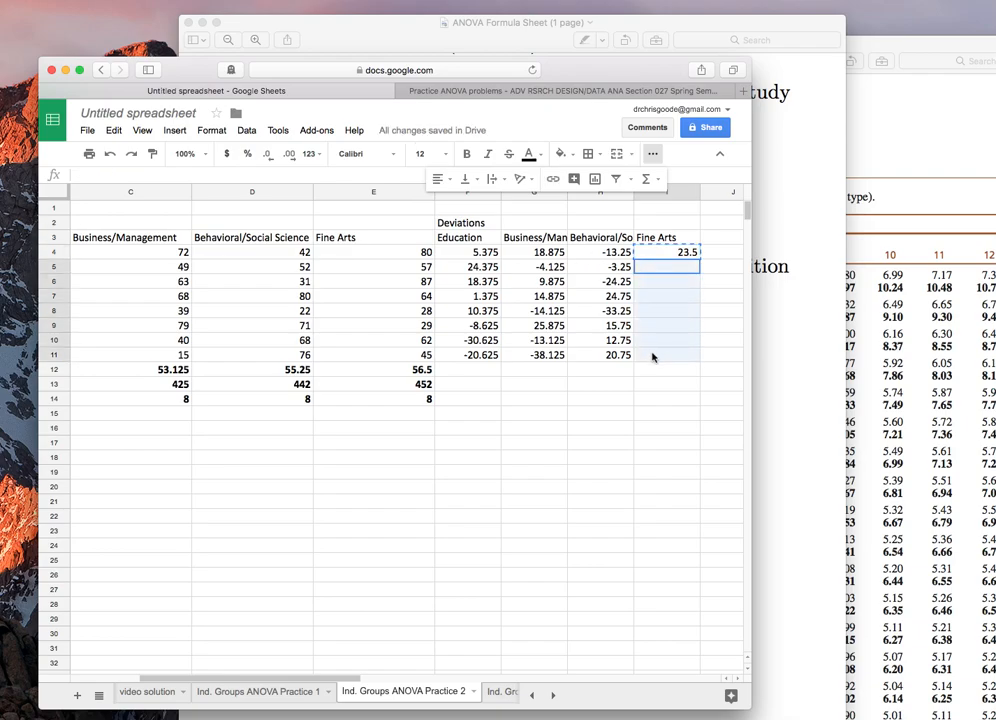
key("super+v")
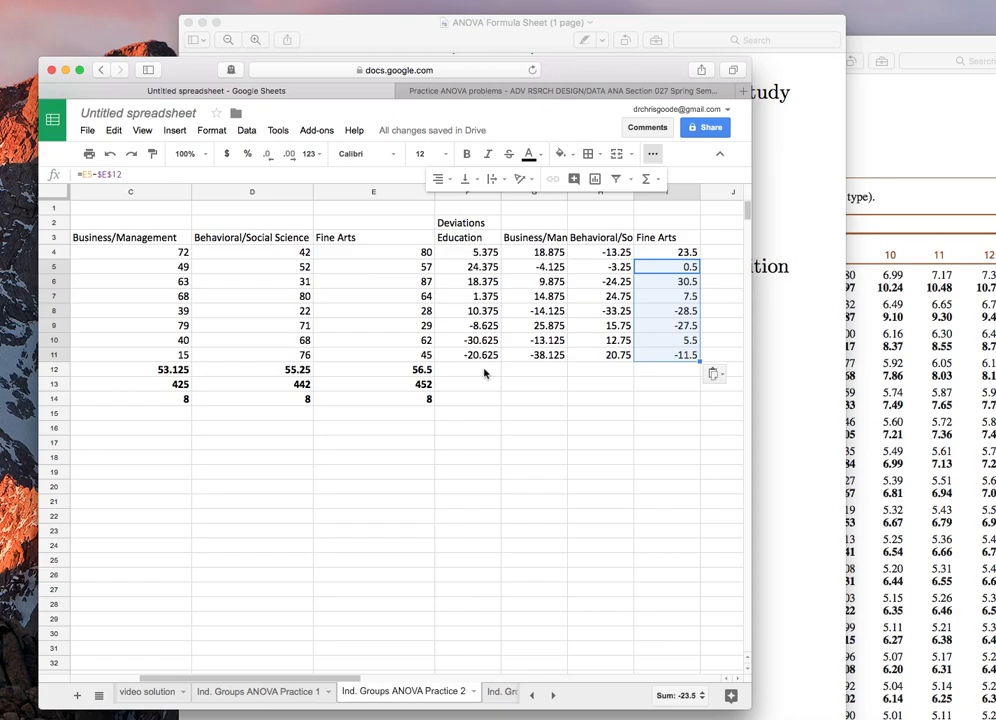
Step: Copy the Deviations header block F2:I3 and paste it starting at J2
left_click(472, 222)
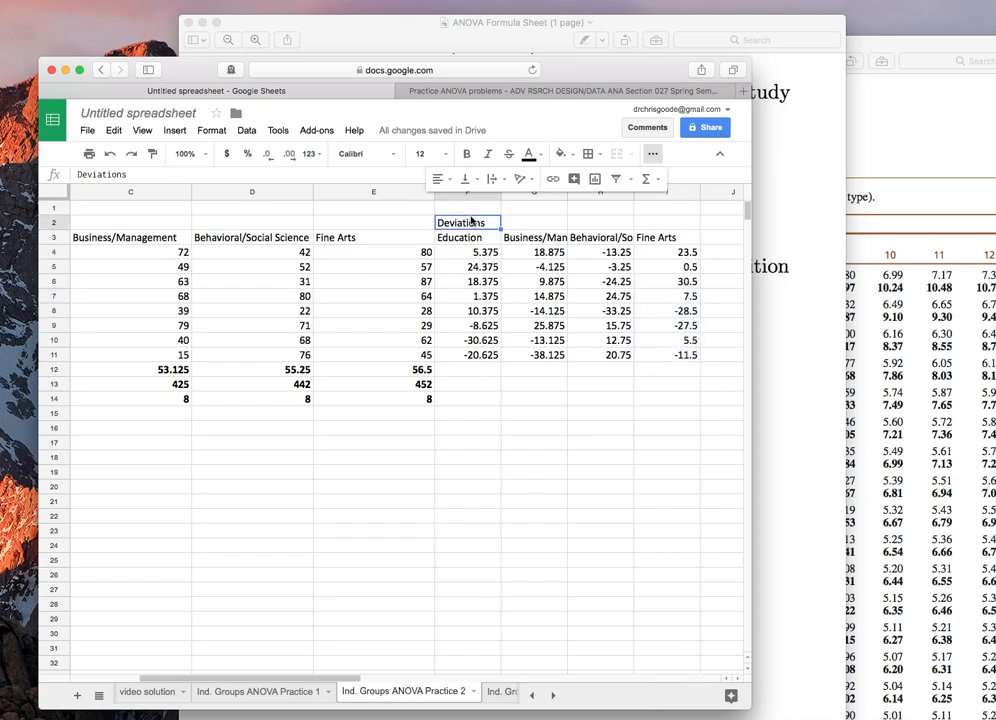
key("super+c")
left_click(722, 223)
left_click_drag(672, 238, 499, 231)
key("super+c")
left_click(717, 224)
key("super+v")
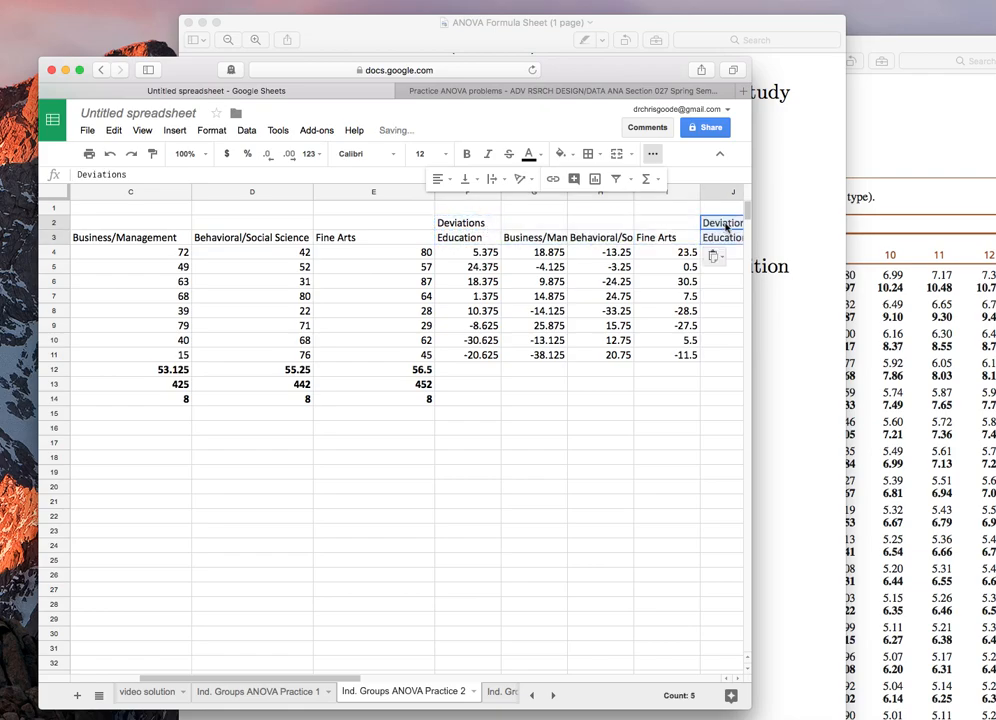
Step: Rename the J2 header to Deviations^2
scroll(717, 224, "right", 5)
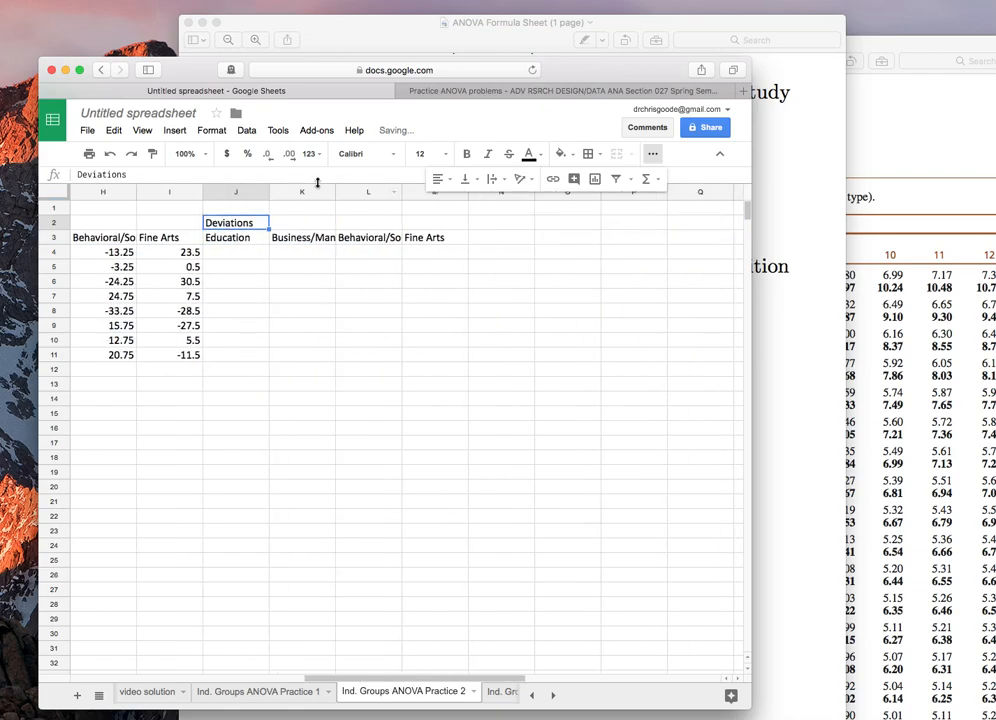
left_click(218, 176)
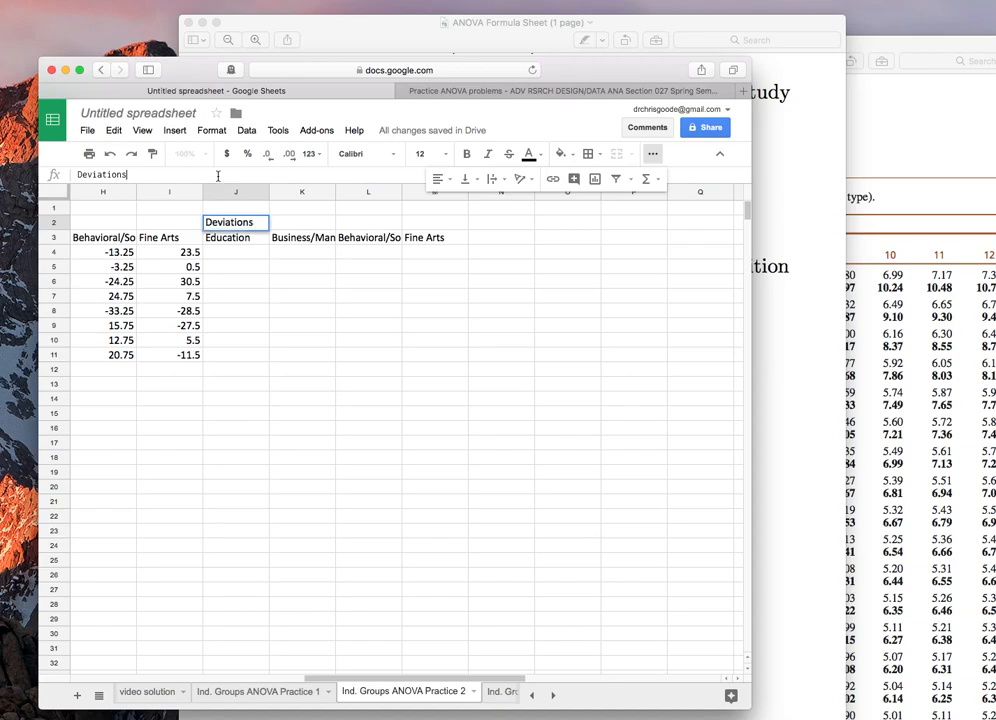
type("^2")
key("Return")
key("Down")
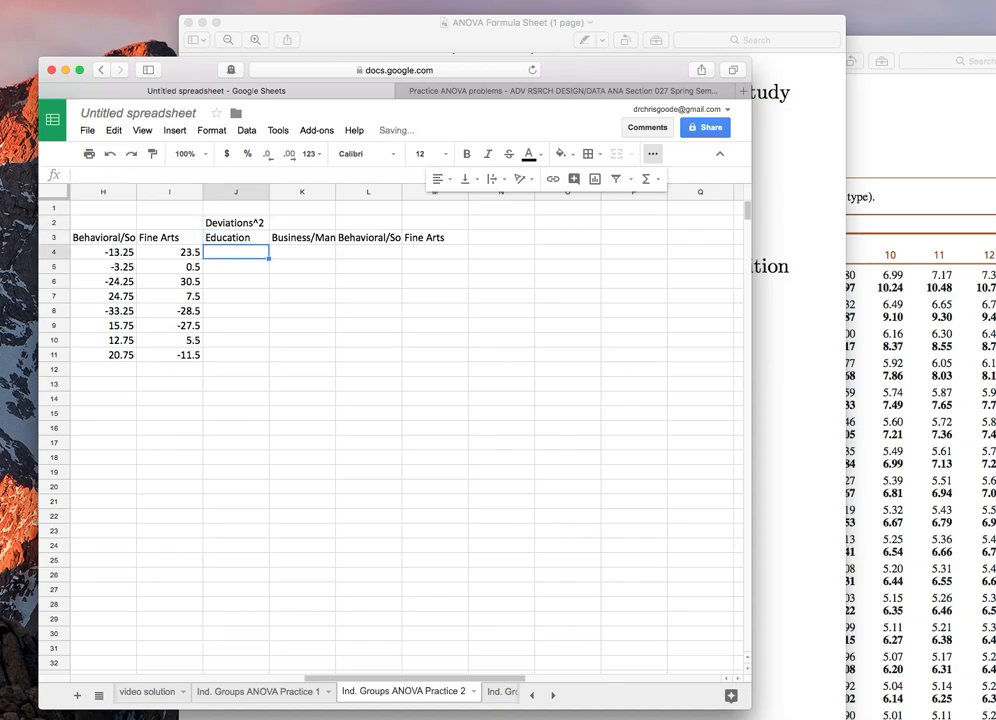
Step: Try to enter a squaring formula for F4 in J4 with an incomplete exponent
type("=")
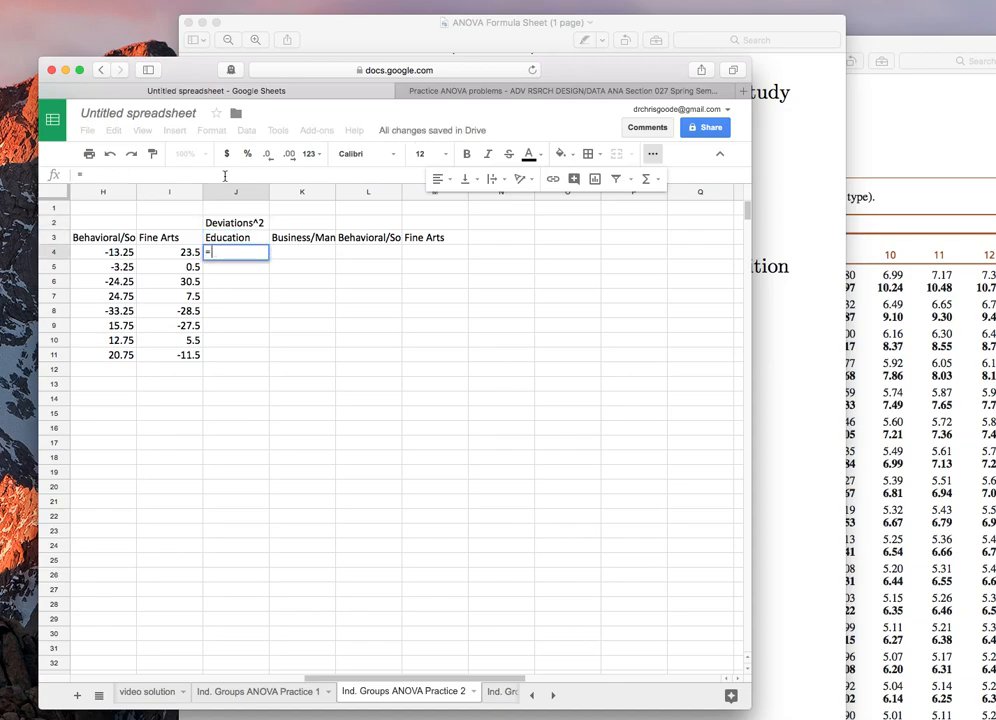
scroll(236, 296, "left", 5)
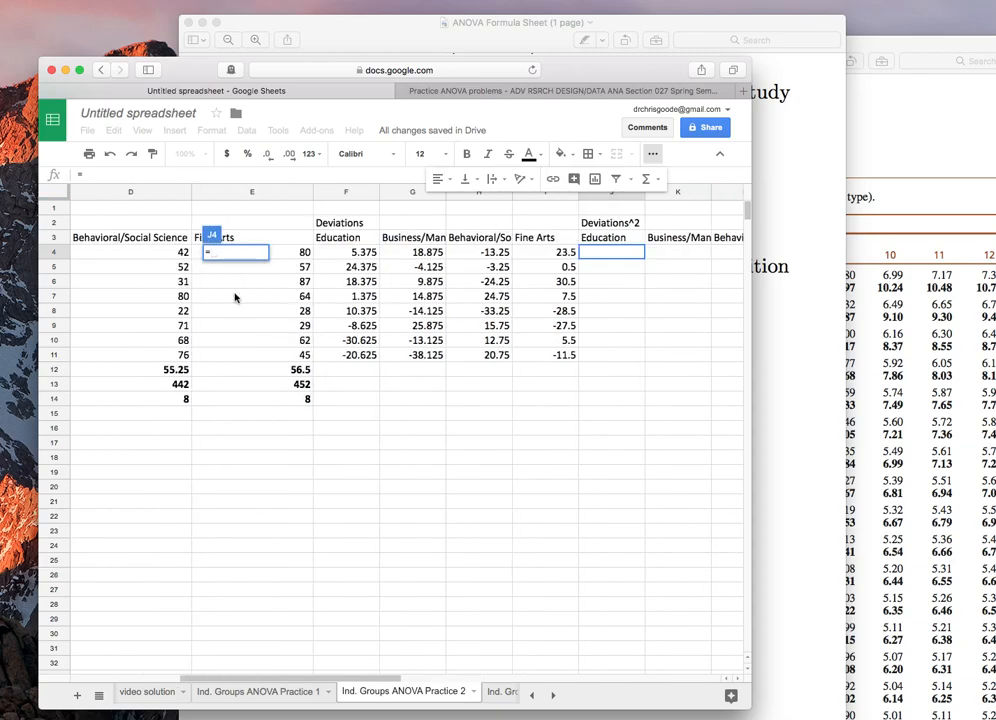
left_click(335, 258)
type("^")
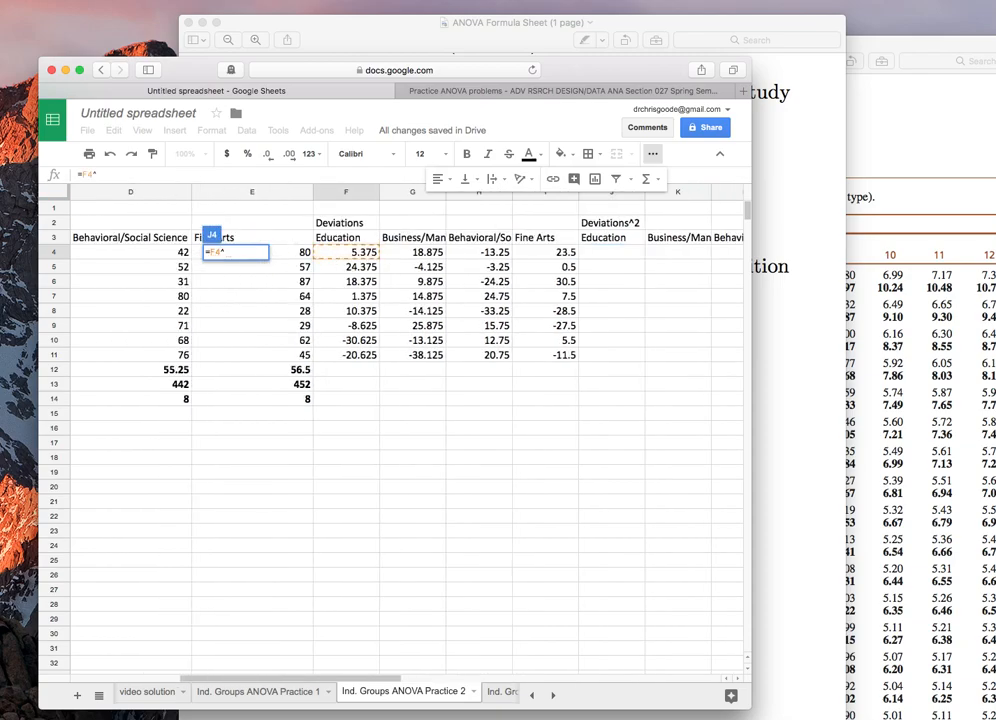
key("Return")
key("Return")
key("Return")
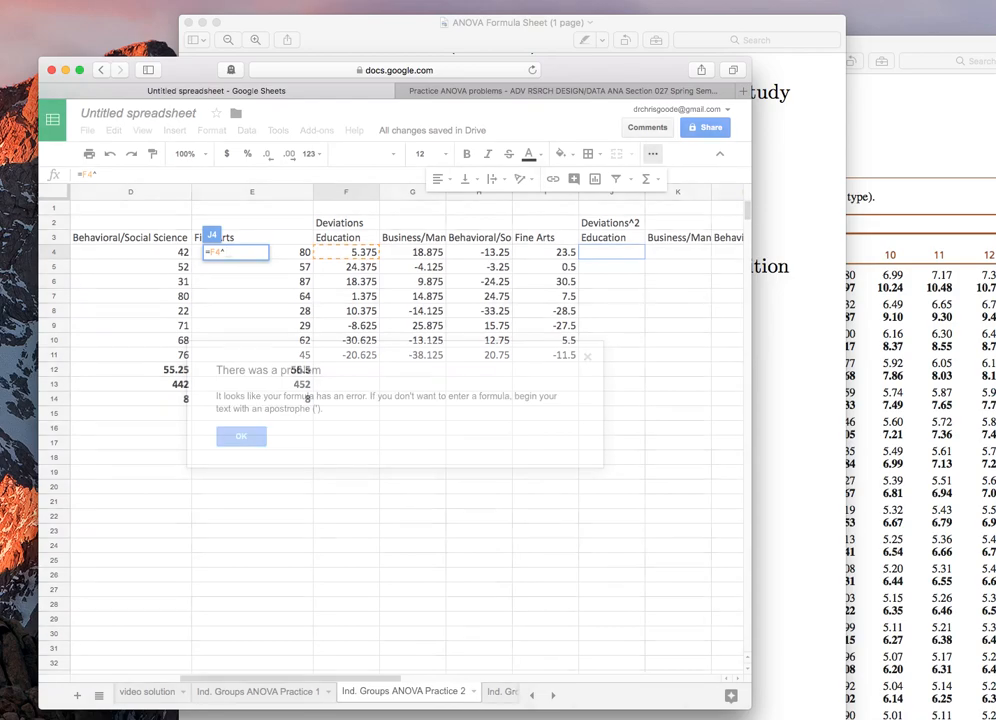
key("Return")
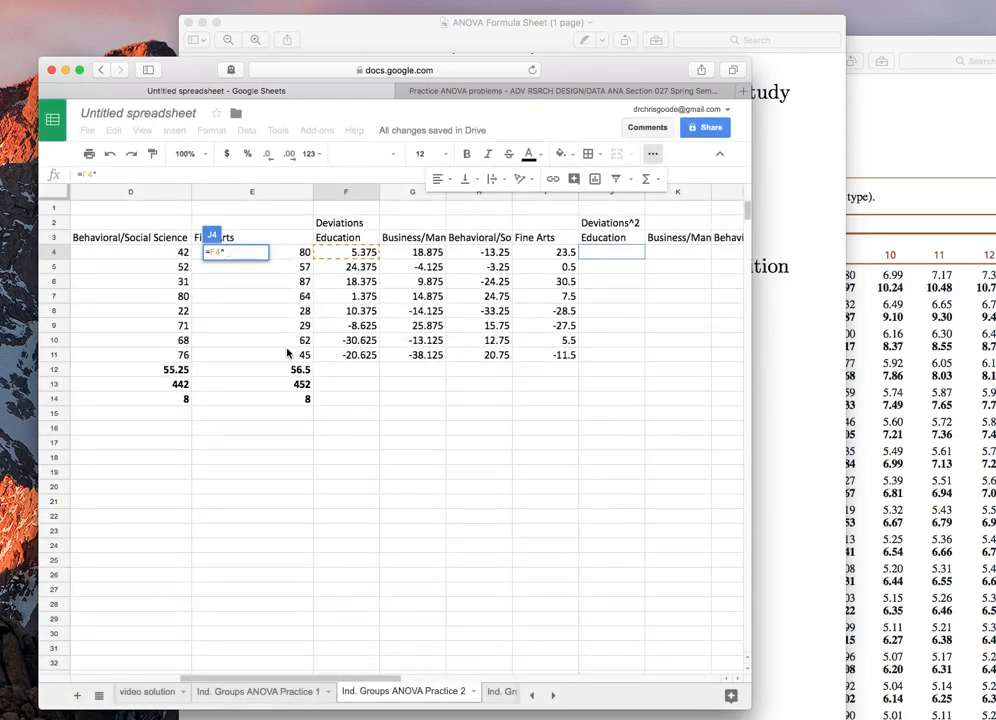
left_click(651, 292)
left_click_drag(582, 268, 578, 267)
key("Return")
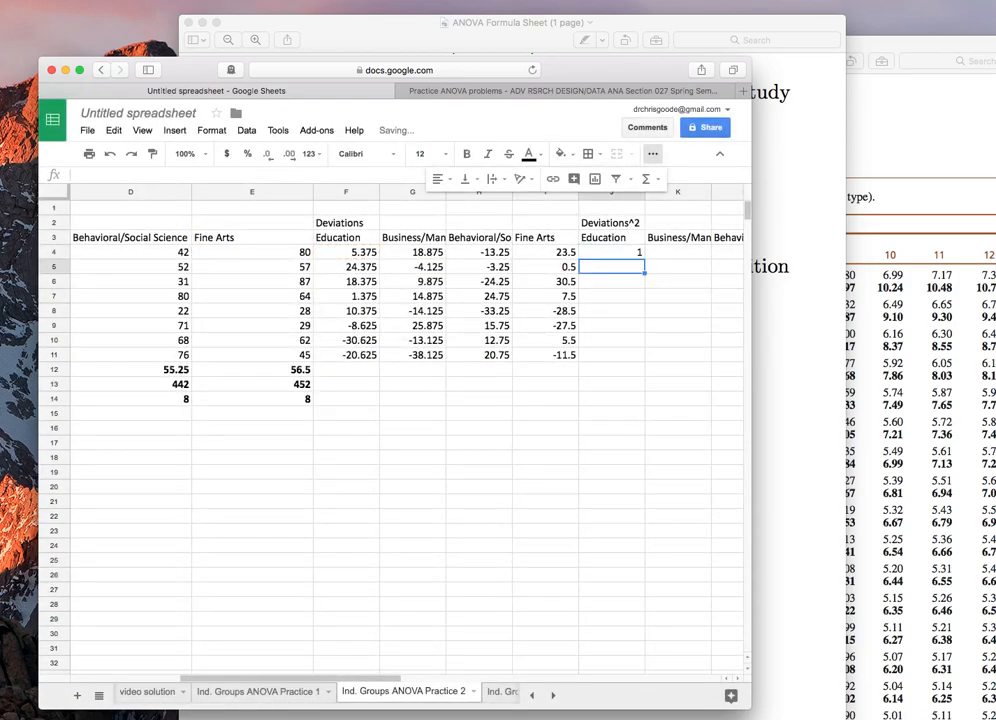
Step: Enter =F4^2 in J4 to square the Education deviation
key("Up")
type("=")
left_click(337, 257)
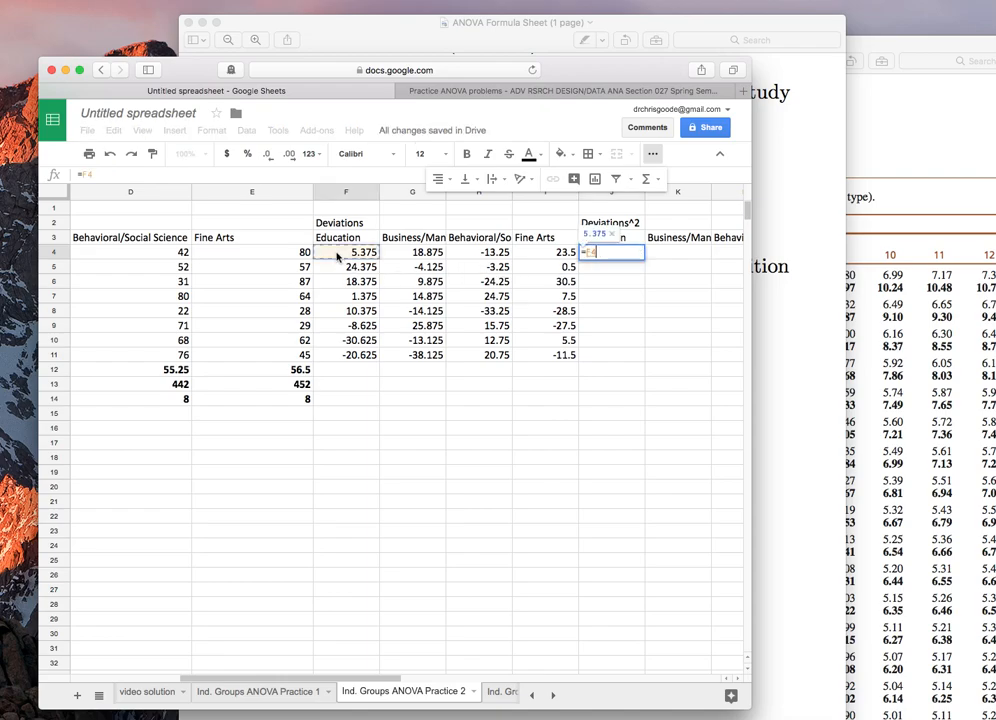
type("^2")
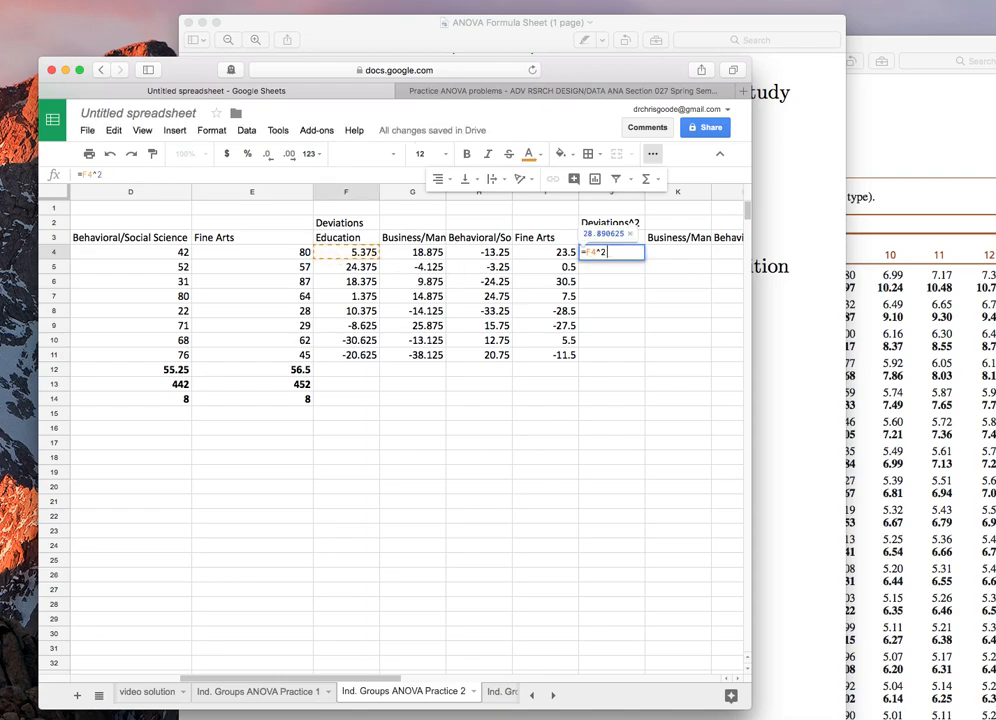
key("Return")
Step: Paste the squared-deviation formula across J4:M11 for all four groups
key("Up")
key("shift+Down")
key("shift+Down")
key("shift+Down")
key("shift+Down")
key("shift+Down")
key("shift+Down")
key("shift+Down")
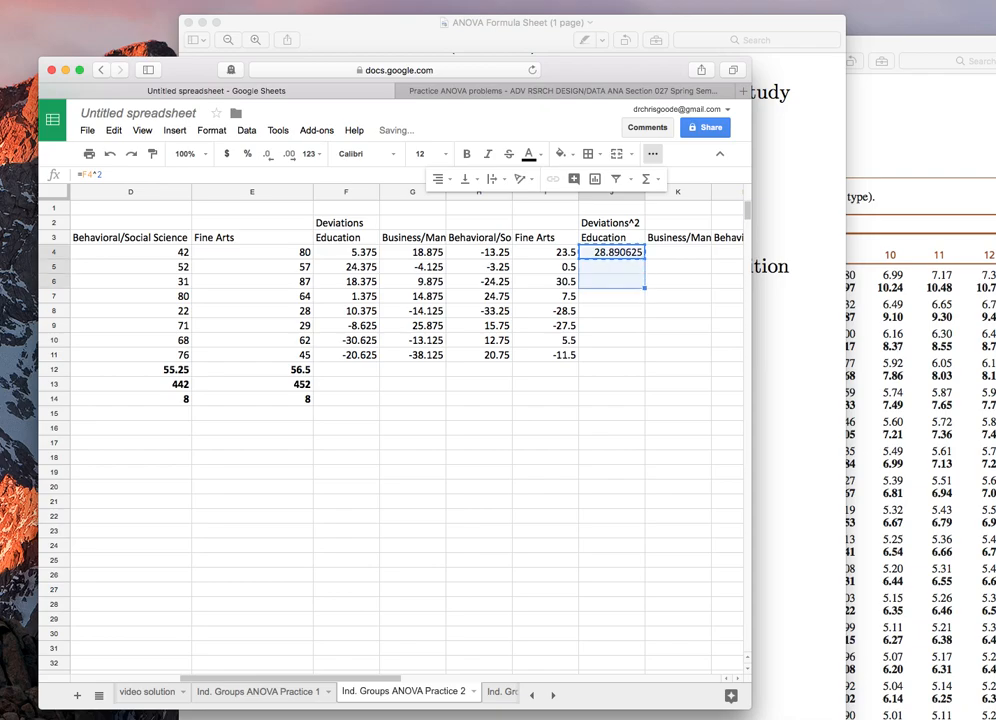
key("shift+Right")
key("shift+Right")
key("shift+Right")
key("Return")
key("Up")
key("shift+Down")
key("shift+Down")
key("shift+Down")
key("shift+Down")
key("shift+Down")
key("shift+Down")
key("shift+Down")
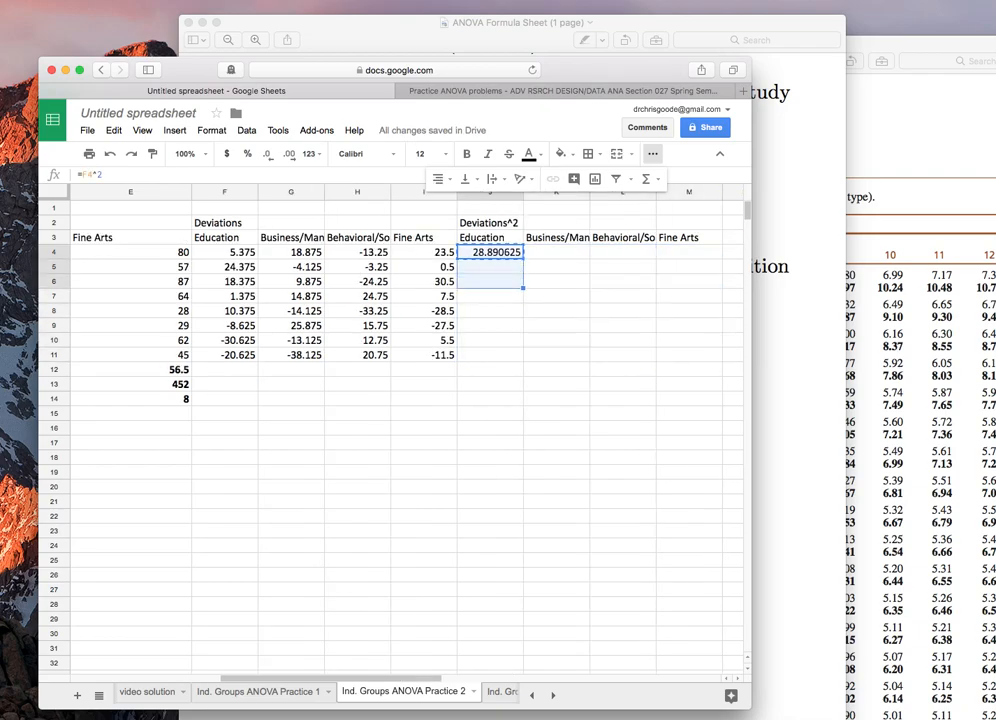
key("shift+Right")
key("shift+Right")
key("shift+Right")
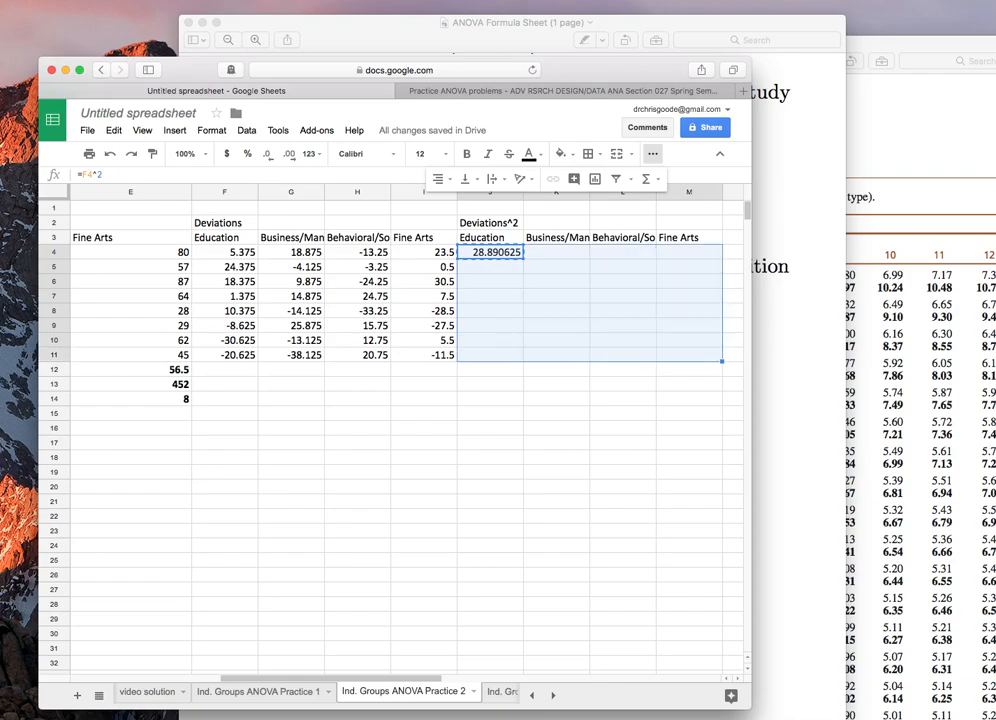
key("ctrl+v")
key("Return")
key("Down")
key("Down")
key("Down")
key("Down")
key("Down")
key("Down")
key("Down")
key("Down")
key("Down")
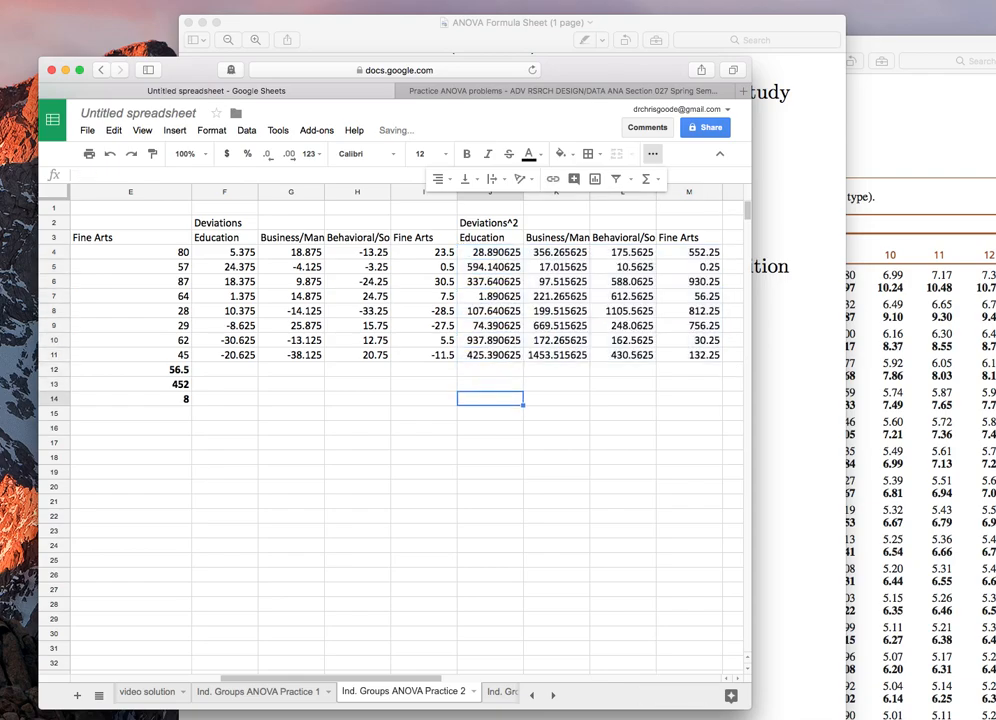
Step: Enter =SUM(J4:J11) in B19 for the Education sum of squares
scroll(109, 329, "left", 5)
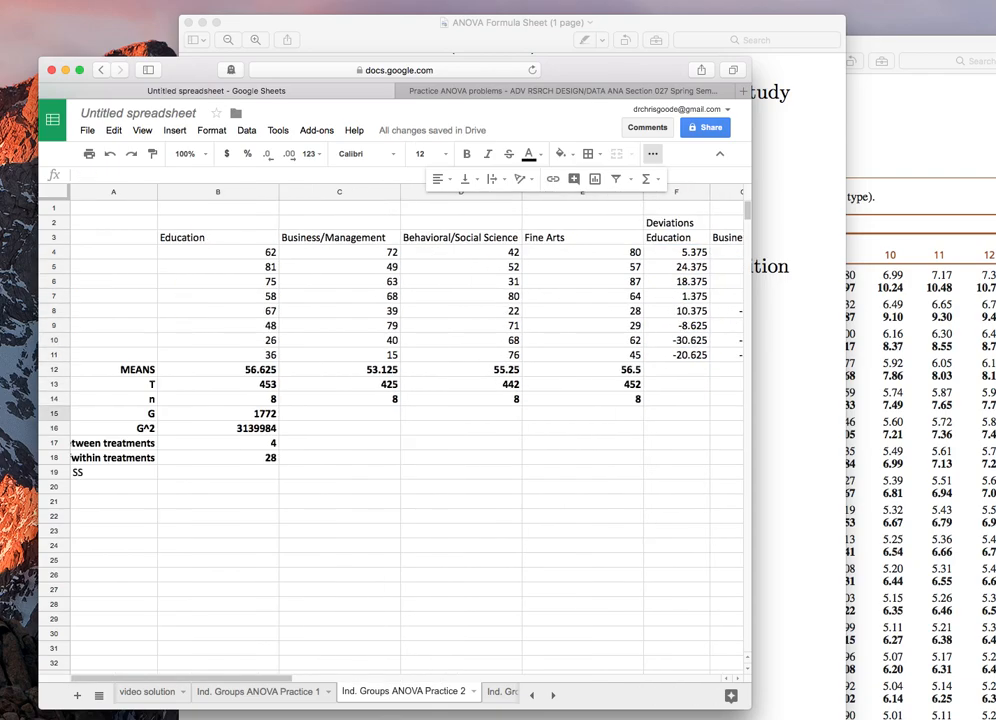
left_click(190, 474)
type("=suM(")
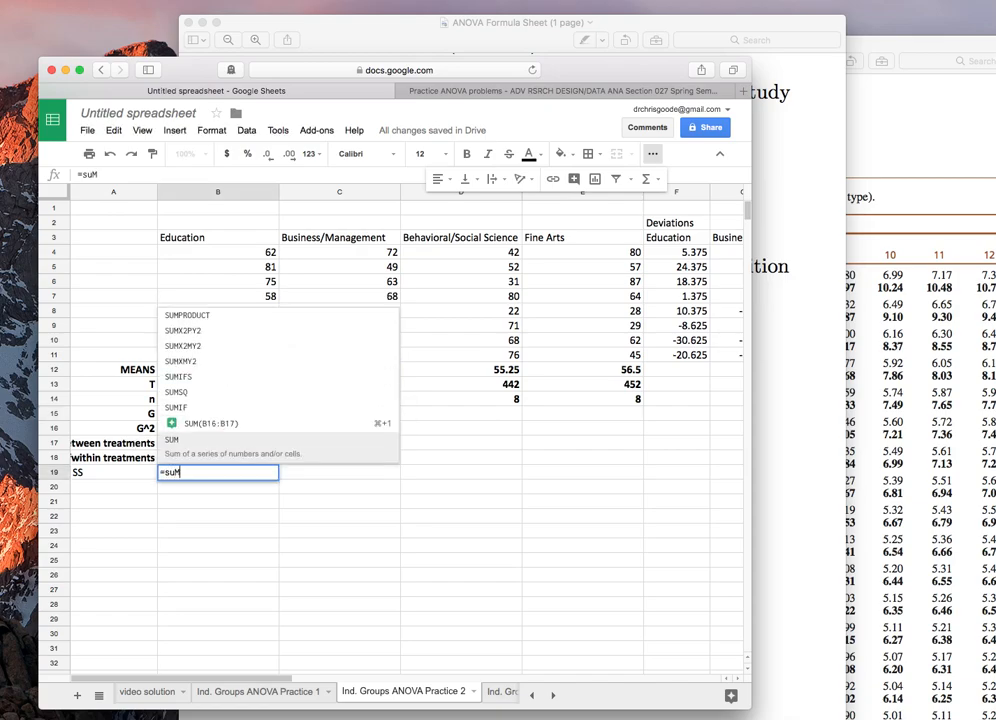
scroll(345, 467, "right", 10)
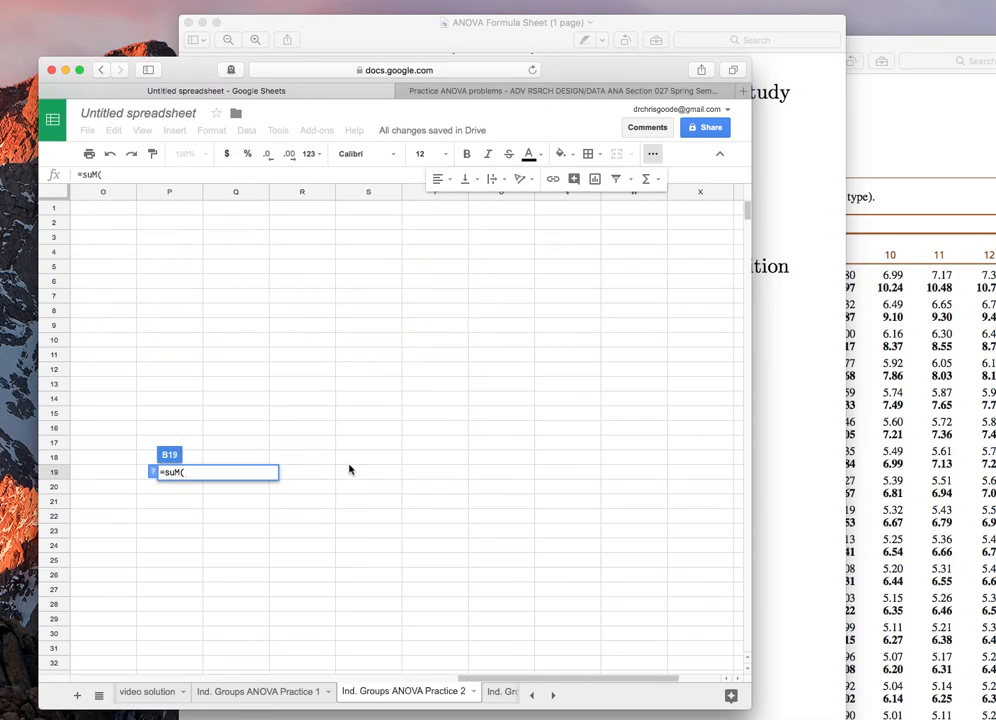
scroll(349, 467, "left", 5)
left_click_drag(480, 254, 480, 355)
key("Return")
Step: Copy B19's SS formula into C19:E19 for the other three groups
key("Up")
key("ctrl+c")
key("Right")
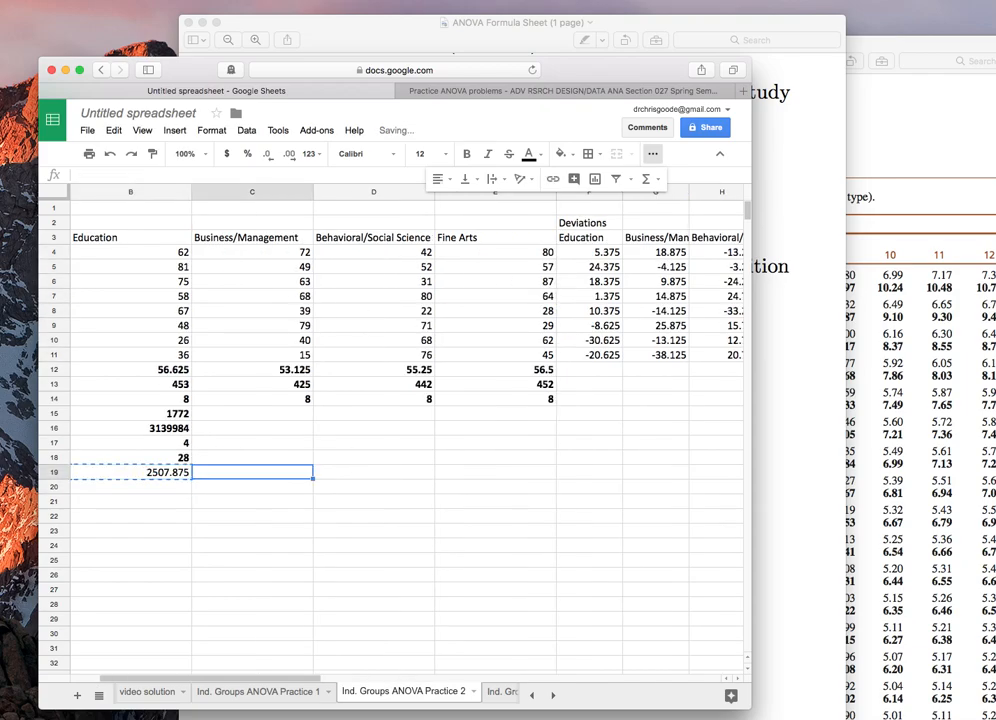
key("shift+Right")
key("shift+Right")
key("ctrl+v")
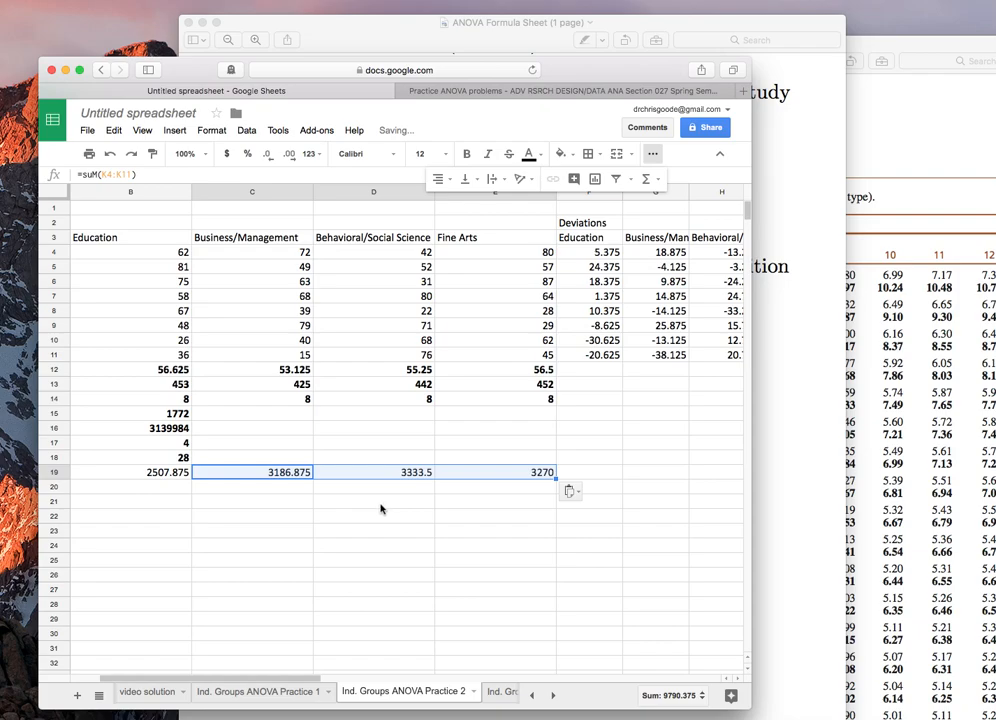
Step: Bold and right-align the SS row A19:E19
scroll(382, 509, "left", 2)
left_click_drag(100, 473, 553, 474)
key("ctrl+b")
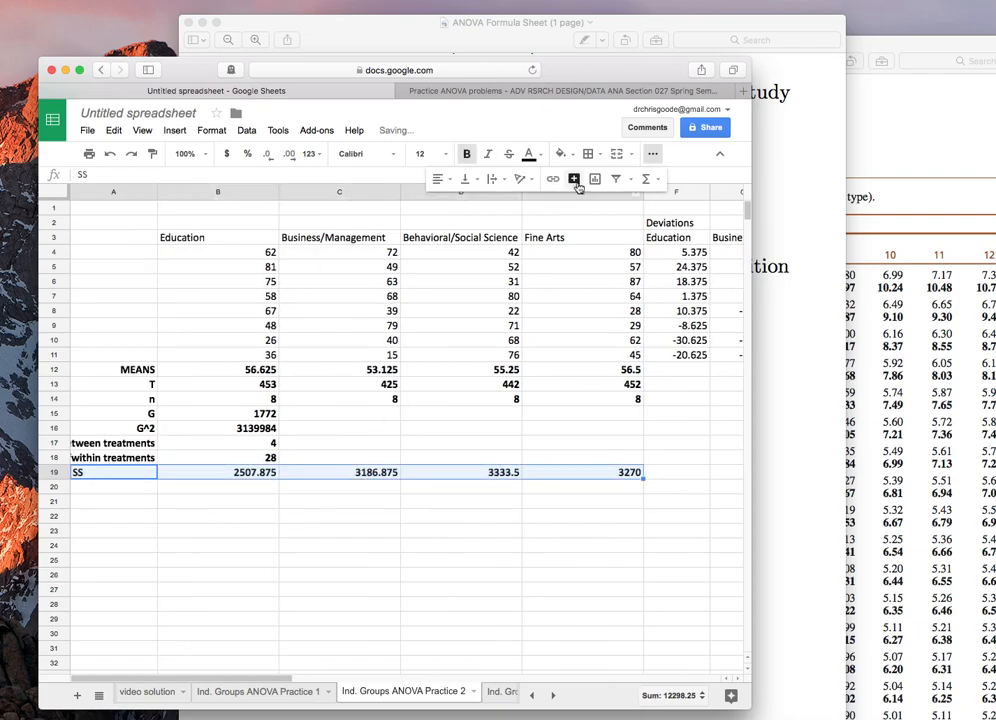
left_click(446, 179)
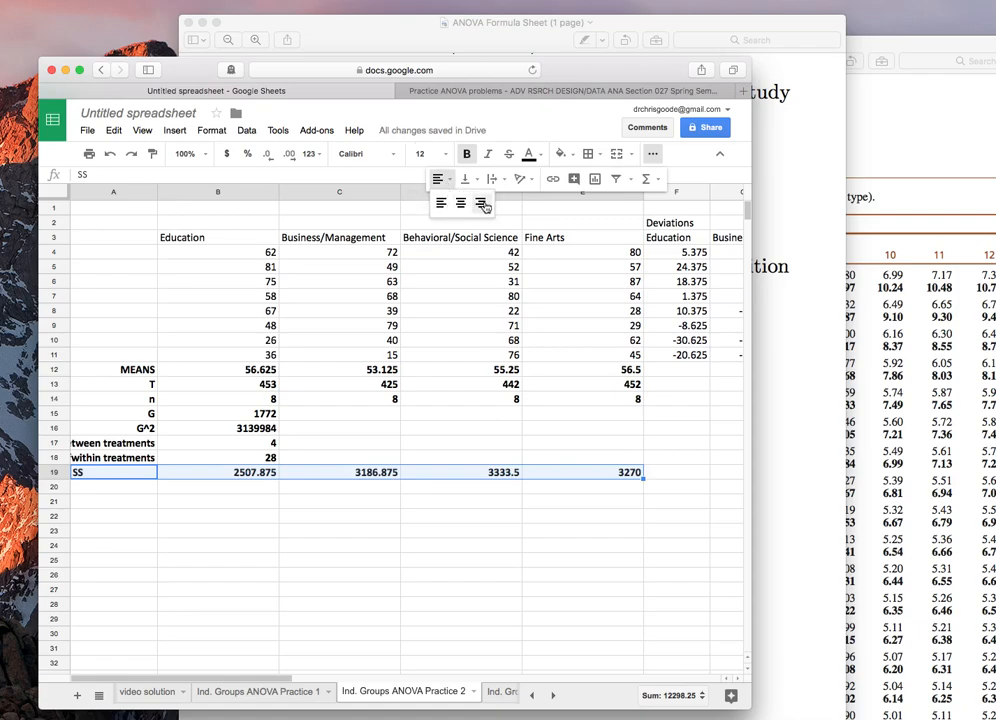
left_click(481, 202)
left_click(147, 487)
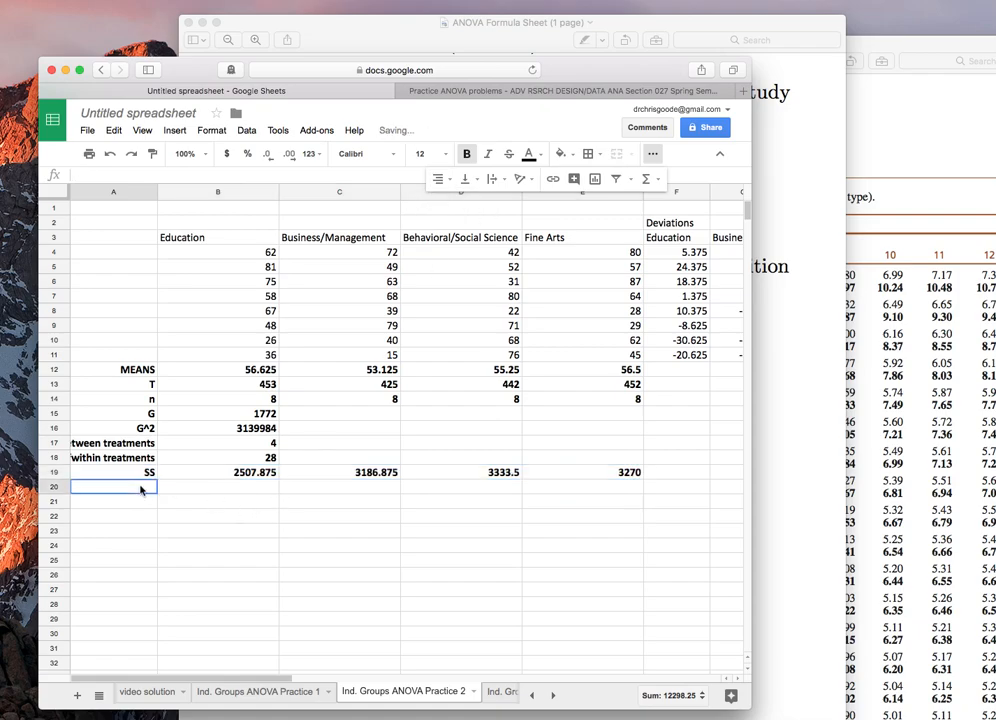
type("SS")
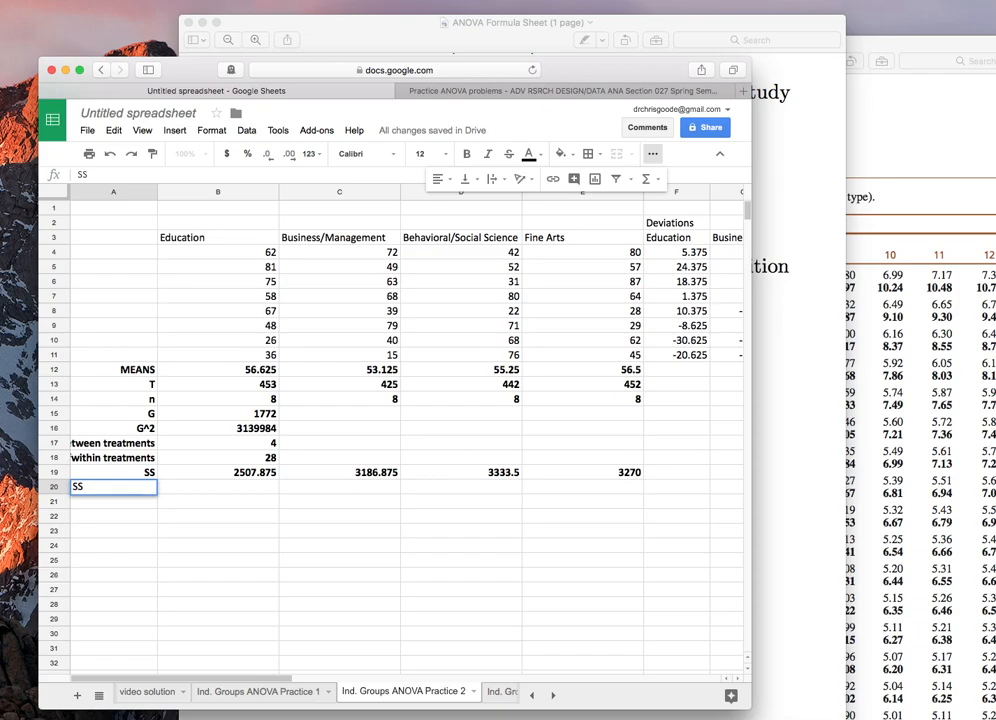
key("Return")
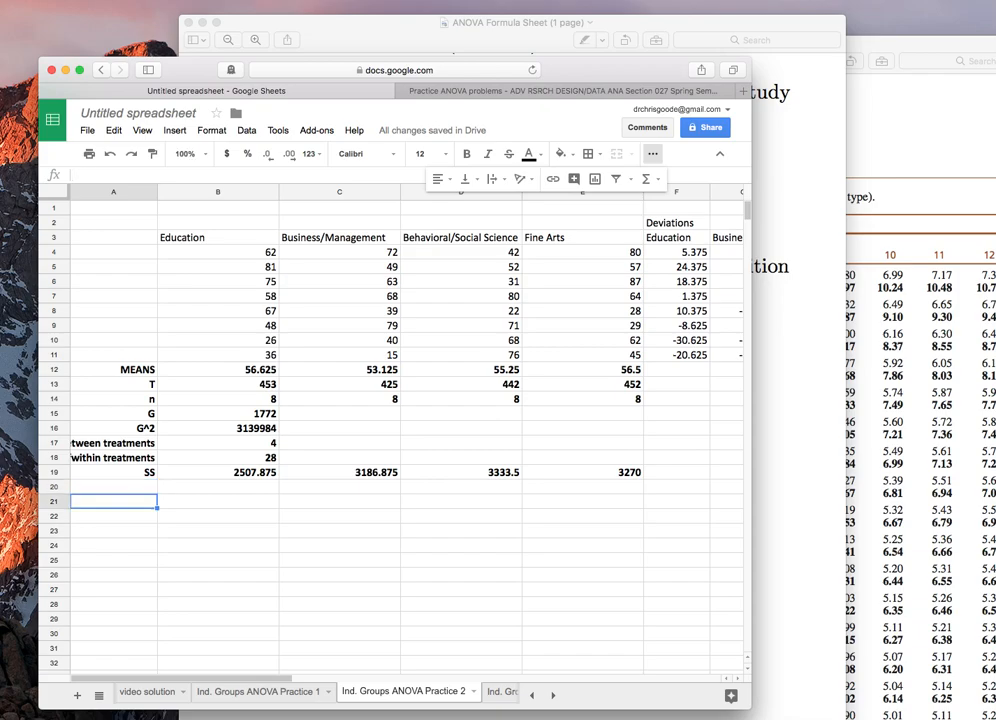
Step: Label A20 as T^2 and A21 as T^2/n
key("Up")
type("T^2")
key("Return")
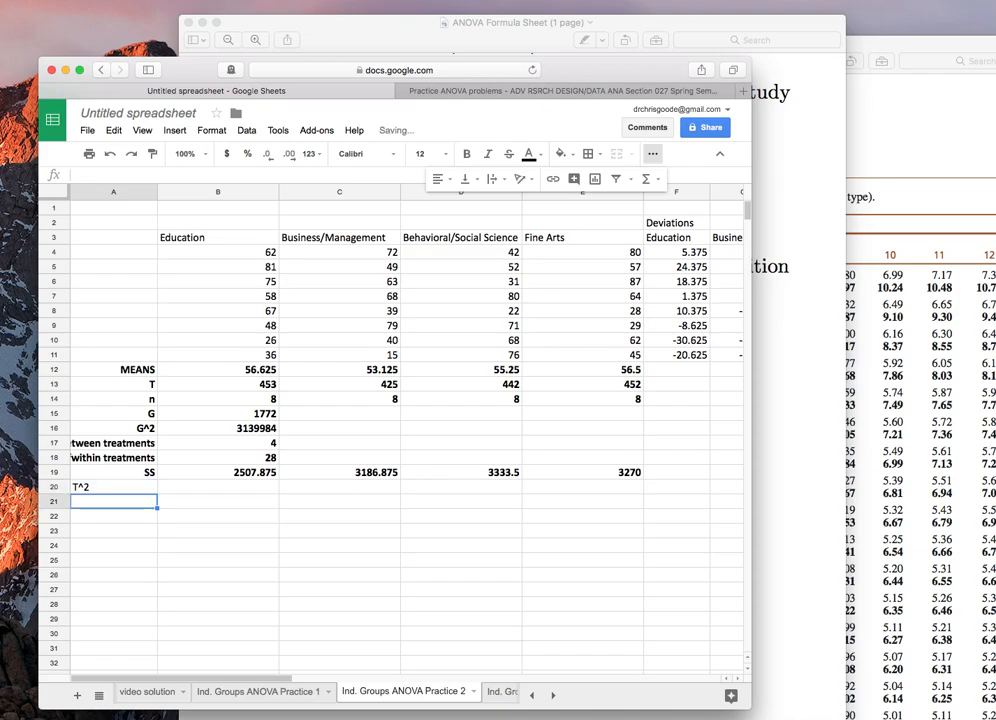
type("T")
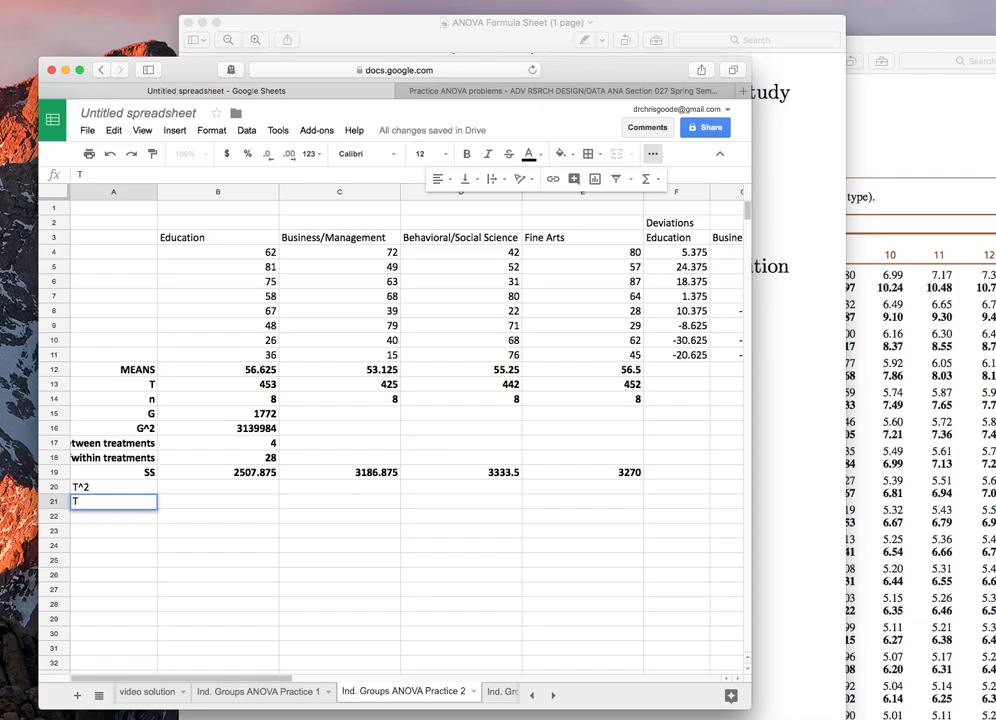
type("^2/n")
key("Return")
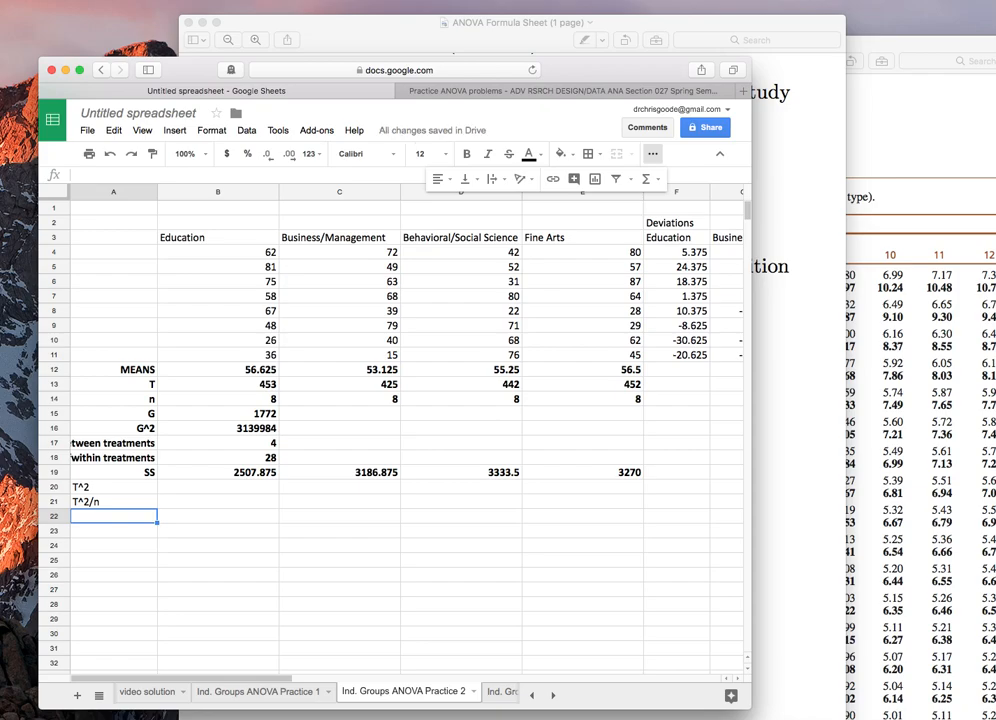
Step: Enter =B13^2 in B20 and paste it across C20:E20 to square each group's total
key("Up")
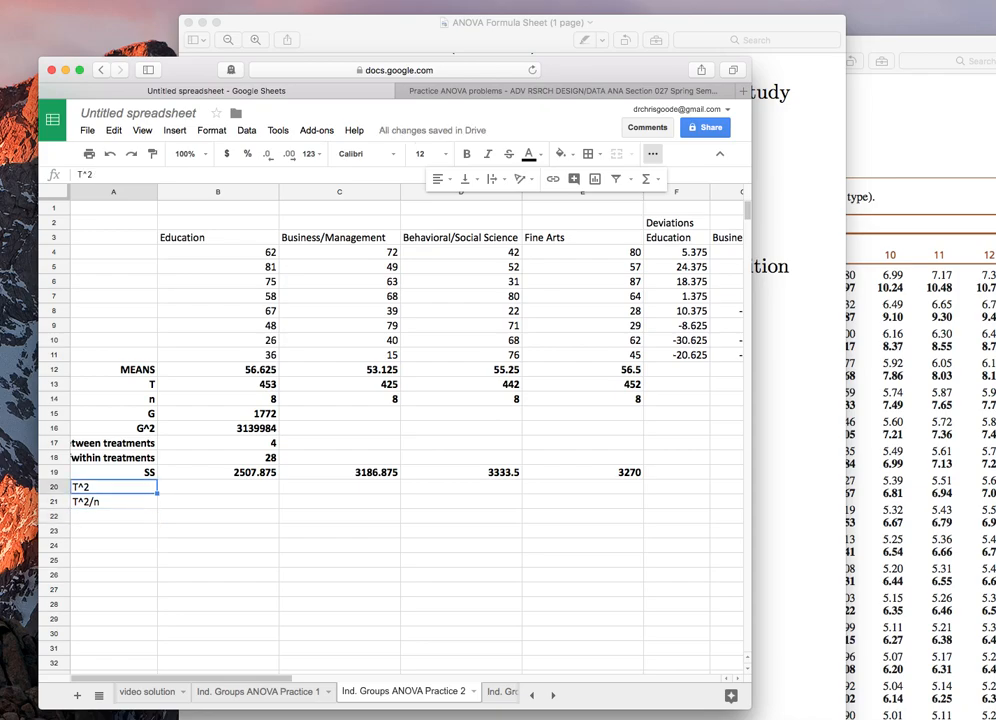
key("Right")
type("=")
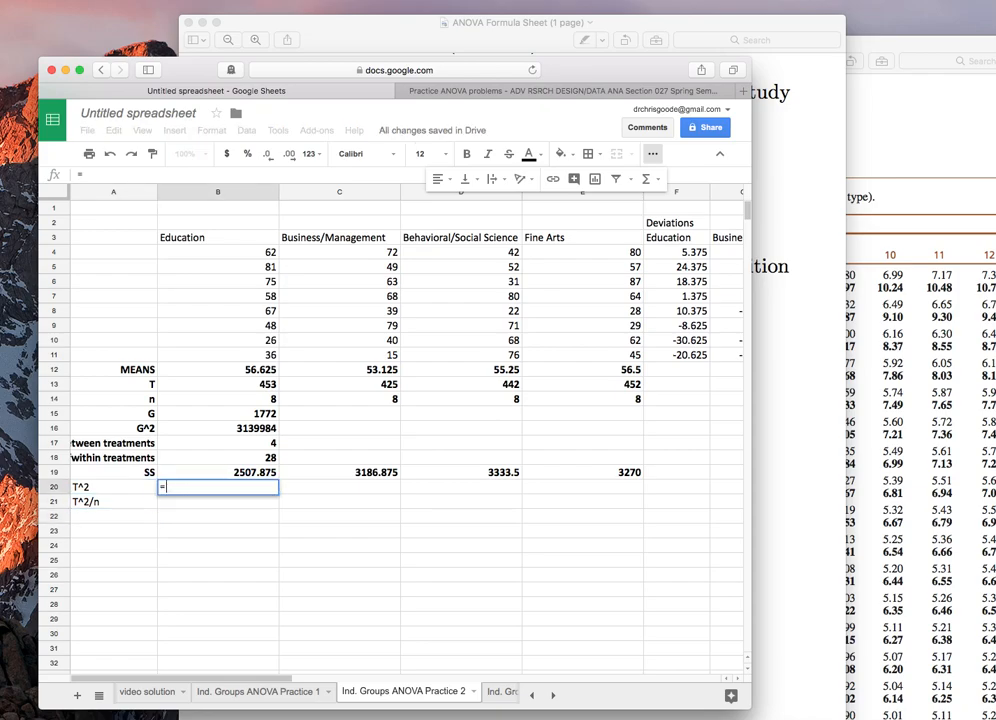
left_click(201, 386)
type("^2")
key("Return")
key("Up")
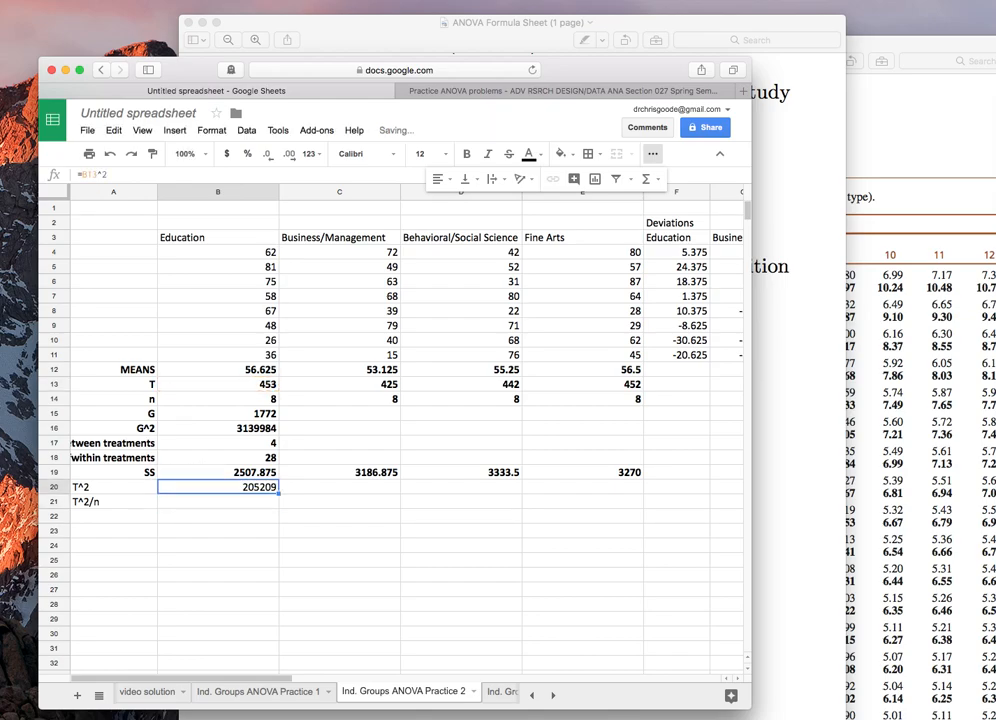
key("shift+Right")
key("shift+Right")
key("shift+Right")
key("ctrl+v")
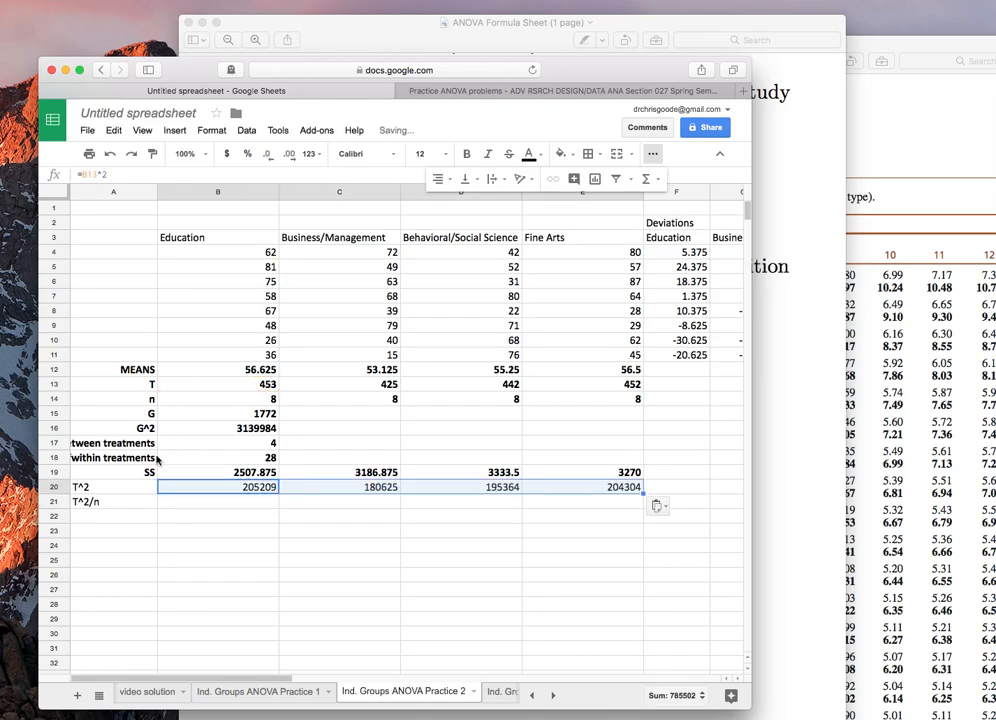
Step: Enter =B20/B14 in B21 and copy it across B21:E21 for each group's T^2/n
left_click(200, 502)
type("=")
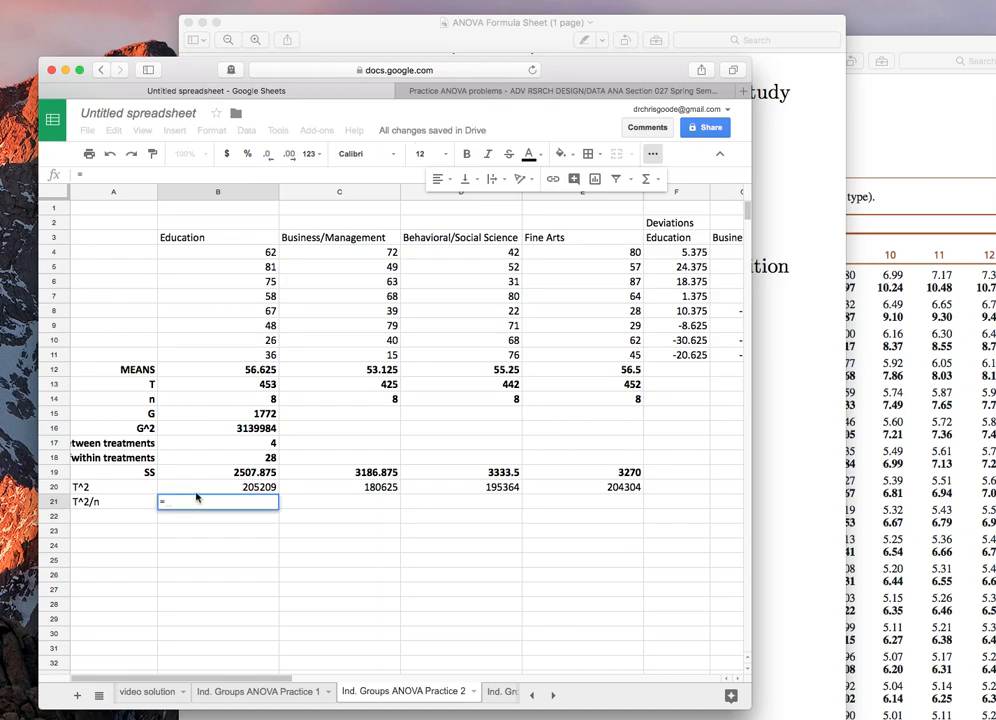
left_click(197, 488)
type("/")
left_click(198, 401)
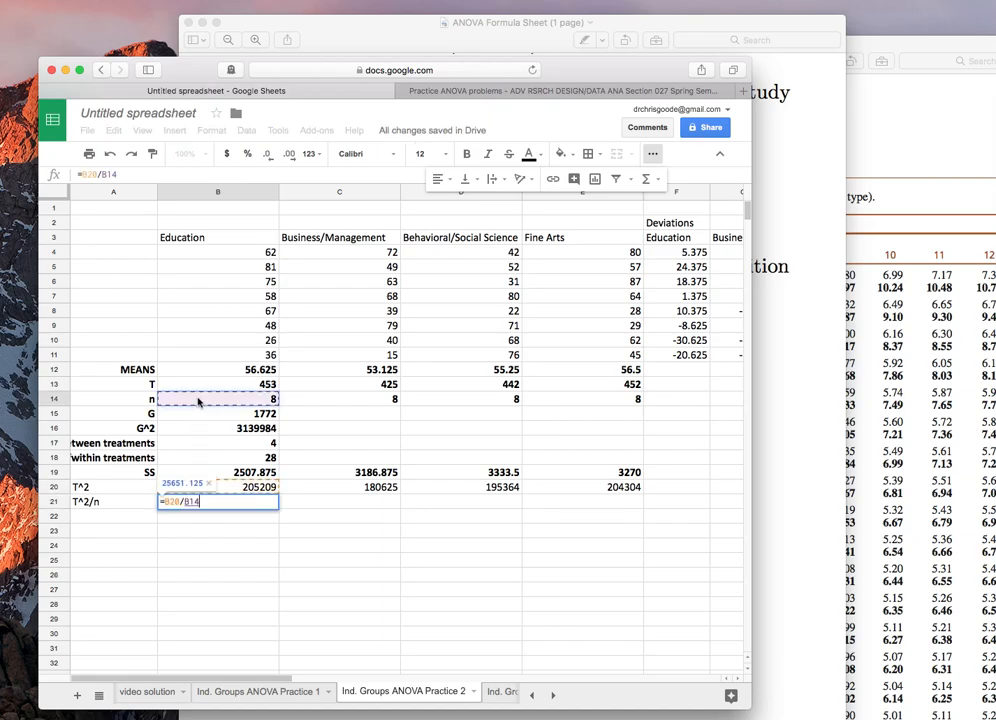
key("Return")
key("Up")
key("ctrl+c")
key("shift+Right")
key("shift+Right")
key("shift+Right")
key("shift+Right")
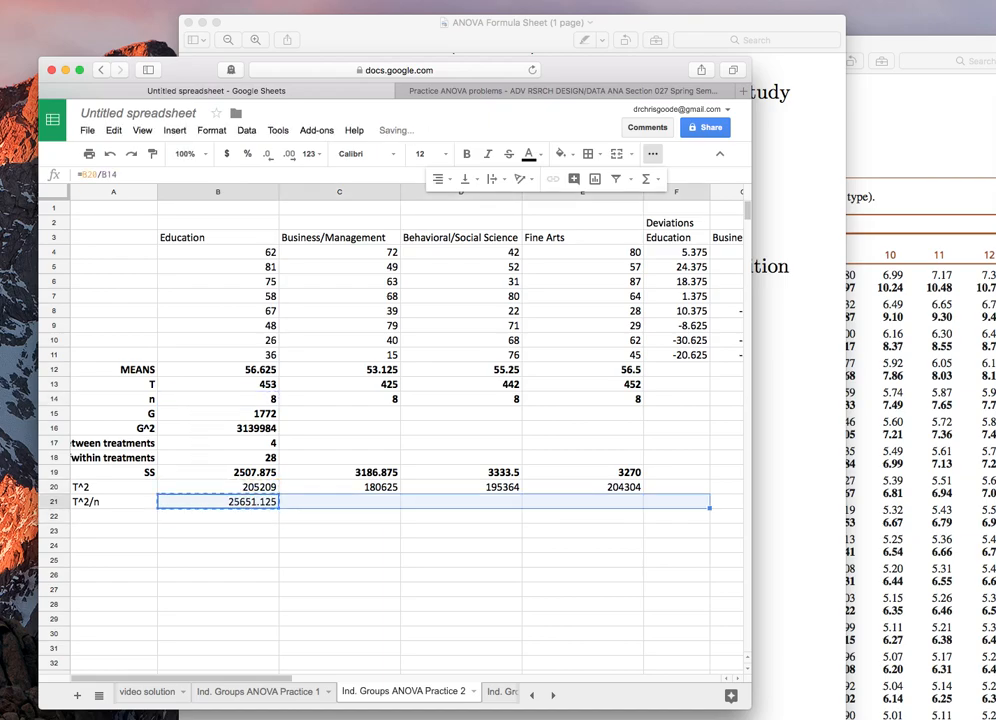
key("ctrl+v")
Step: Label A22 as SSbetweentreatments
key("Down")
key("Down")
key("Up")
key("Left")
type("SSbetweentreatments")
key("Tab")
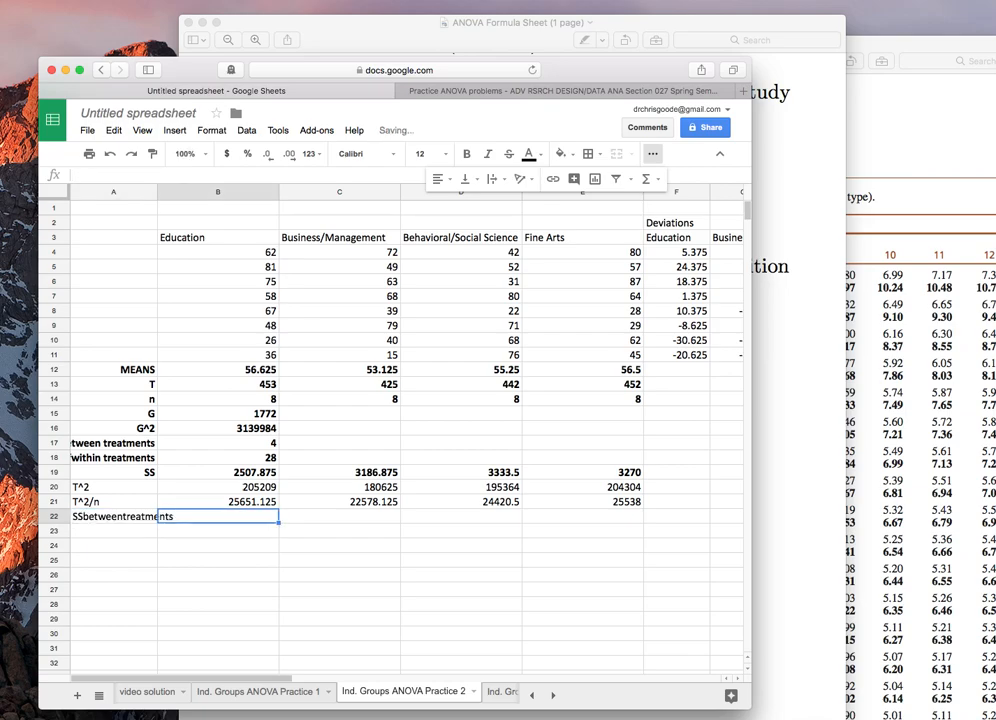
Step: Enter =(sum(B21:E21))-(B16/sum(B14:E14)) in B22 for the between-treatments sum of squares
type("=(sum(")
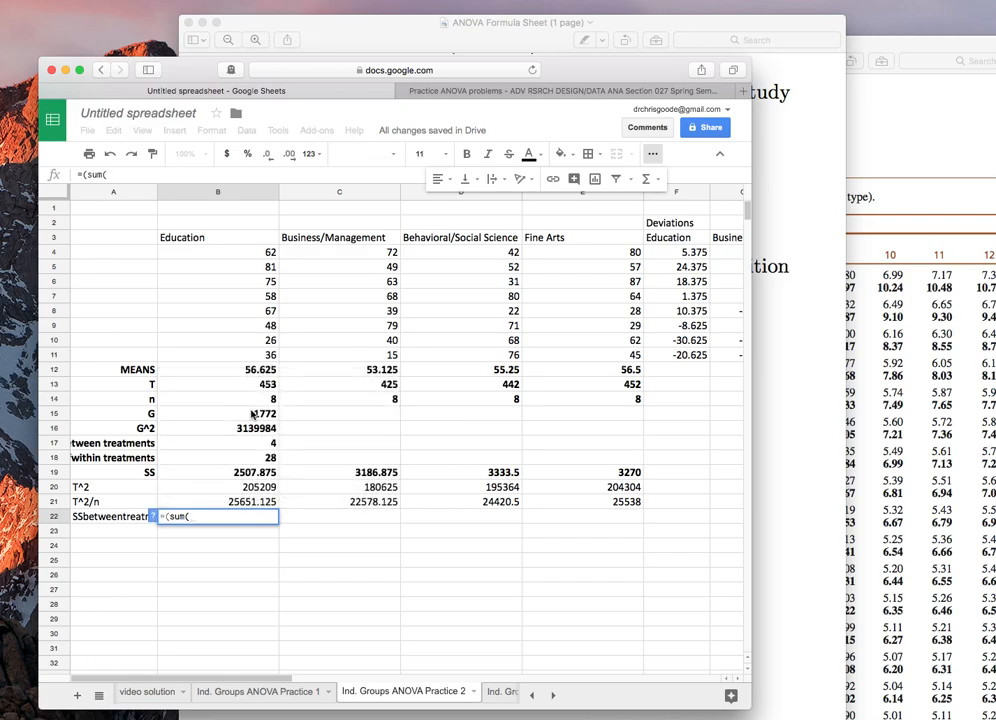
left_click_drag(238, 503, 588, 510)
type("))-")
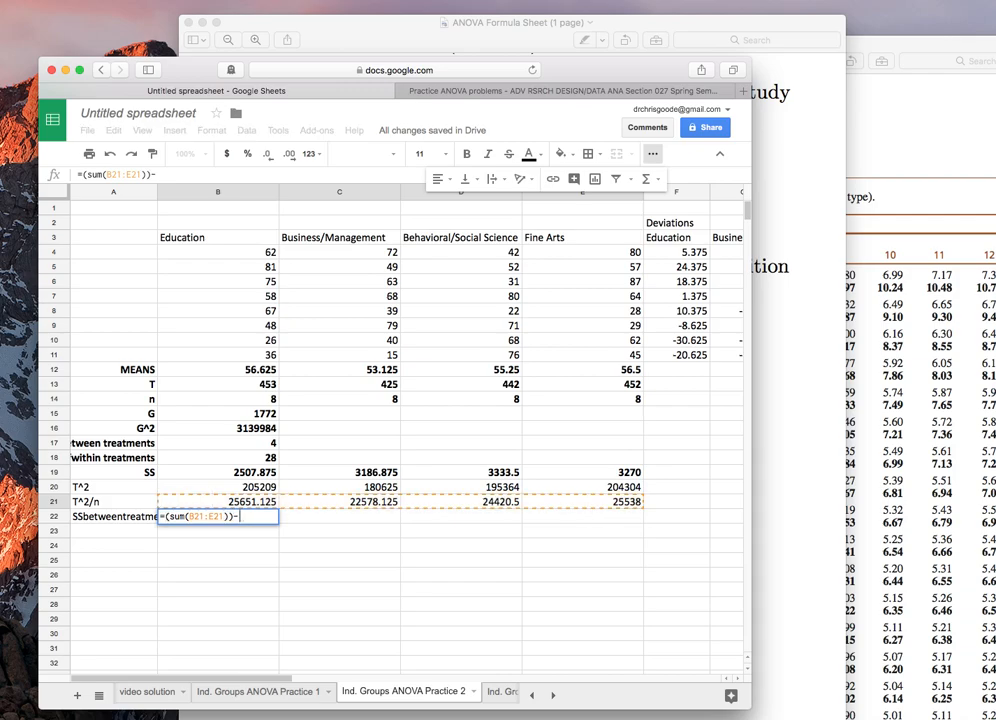
type("*")
key("BackSpace")
type("(")
left_click(218, 429)
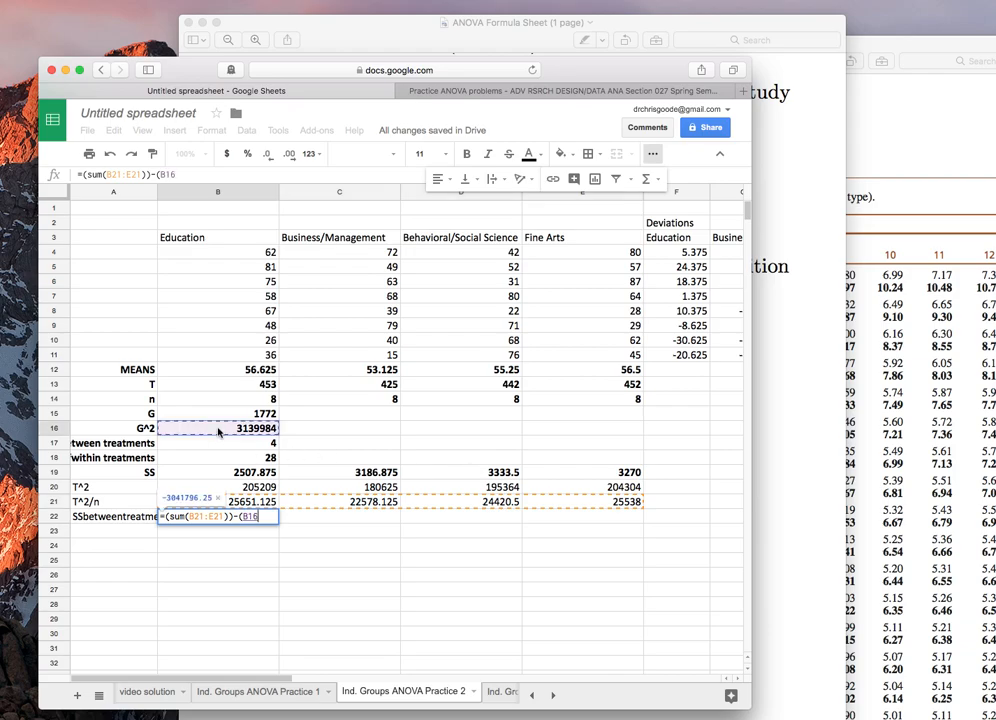
type("/")
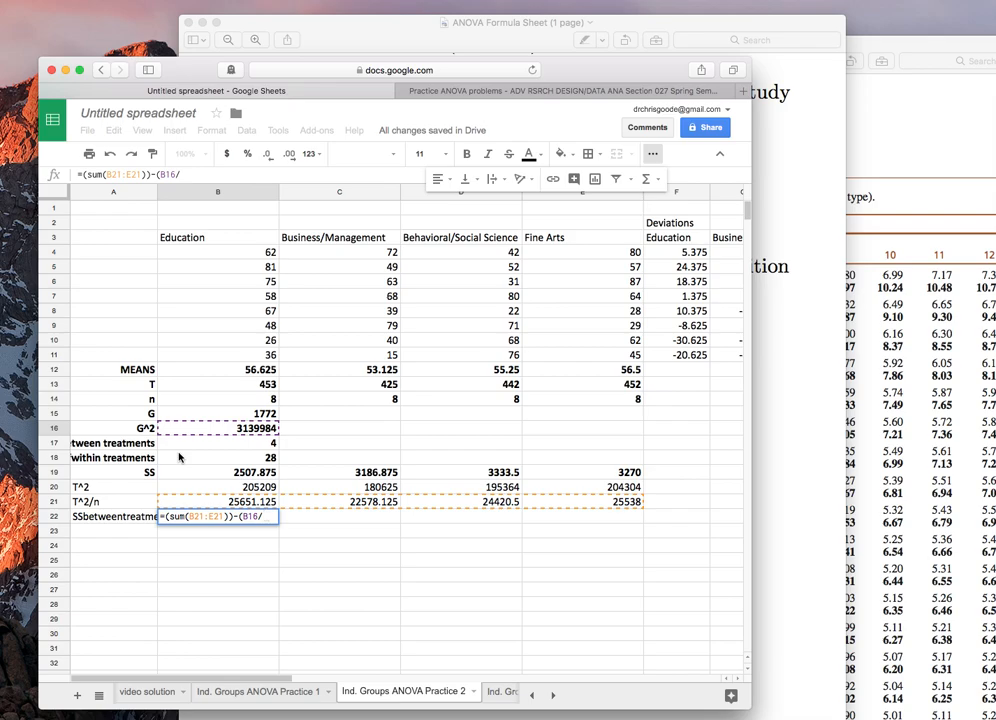
type("sum(")
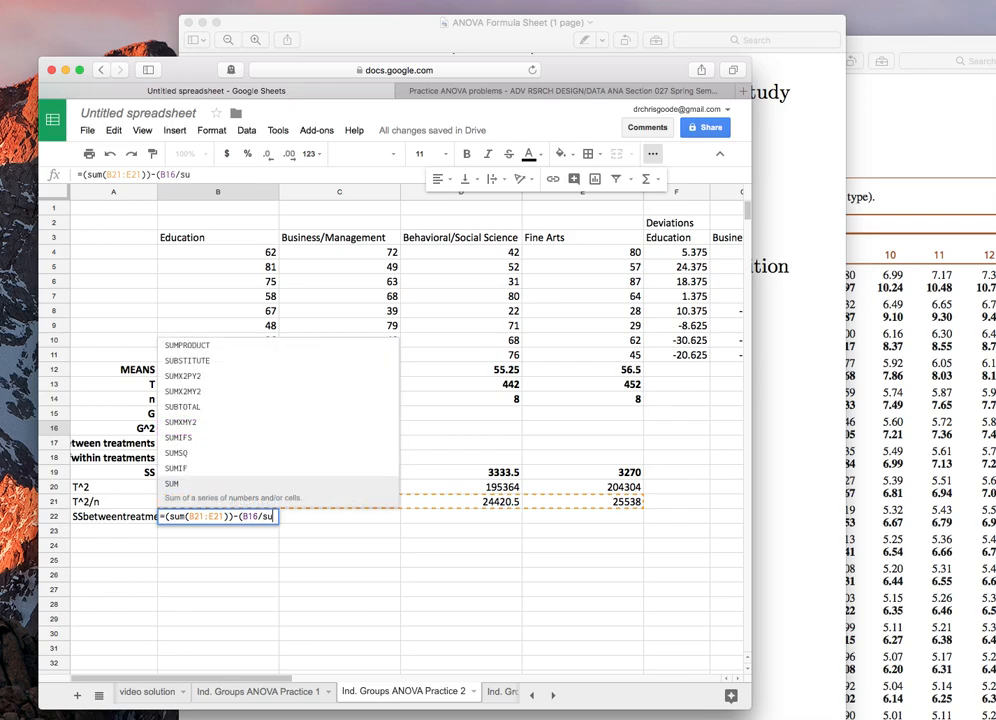
left_click_drag(218, 399, 557, 401)
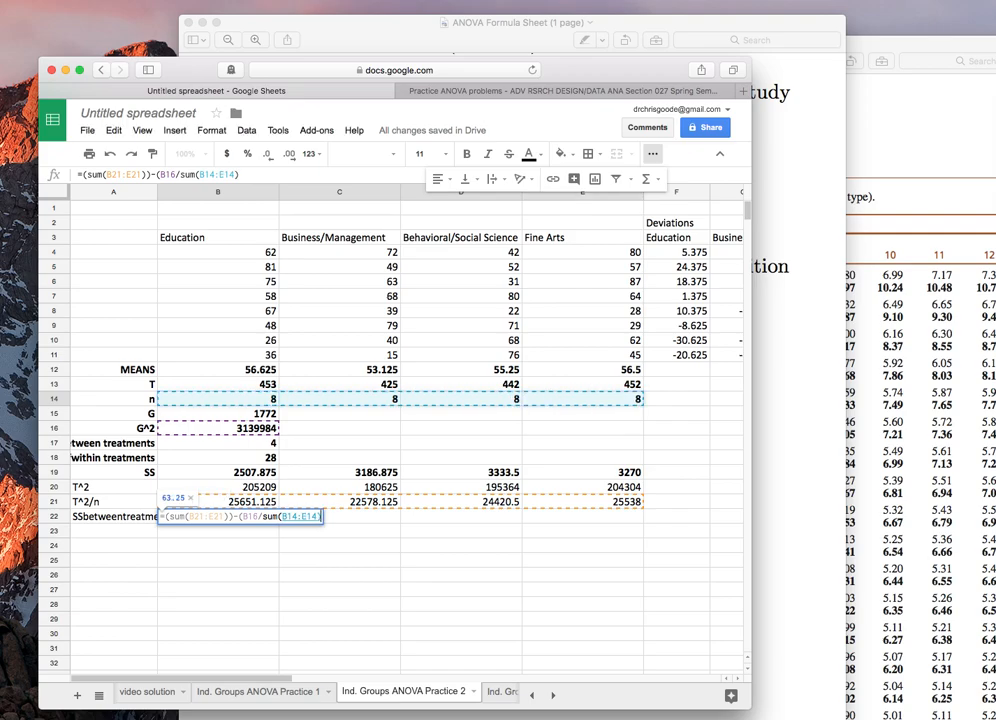
type("))")
key("Return")
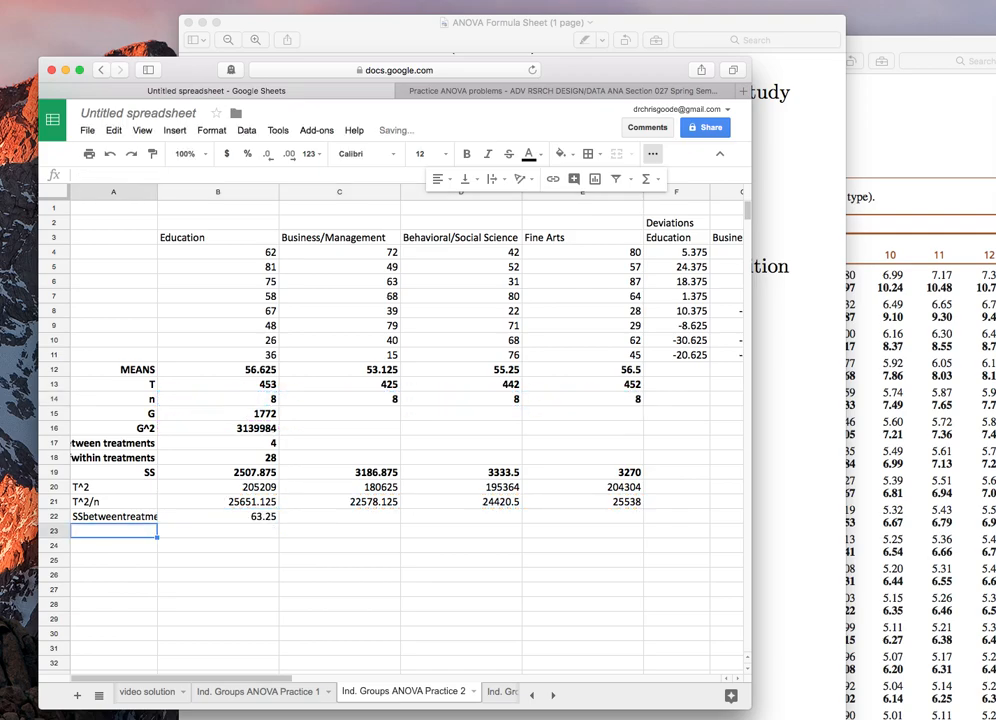
Step: Label A23 SSwithintreatments and enter =sum(B19:F19) in B23 for the within-treatments sum of squares
key("Up")
key("Down")
type("SSwithintreatments")
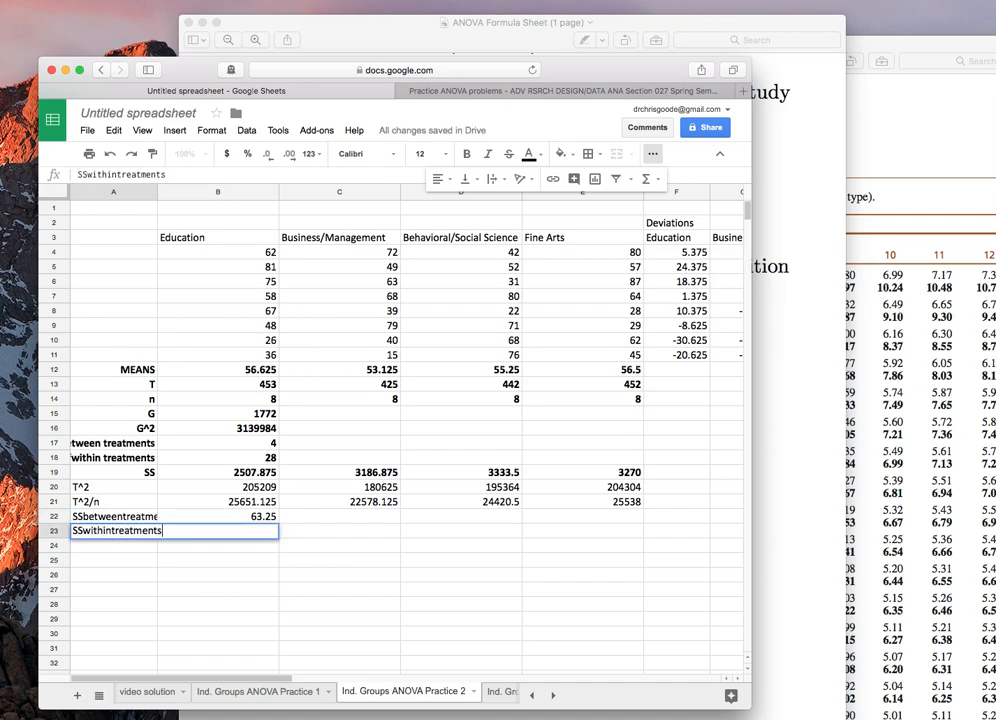
key("Tab")
type("=sum(")
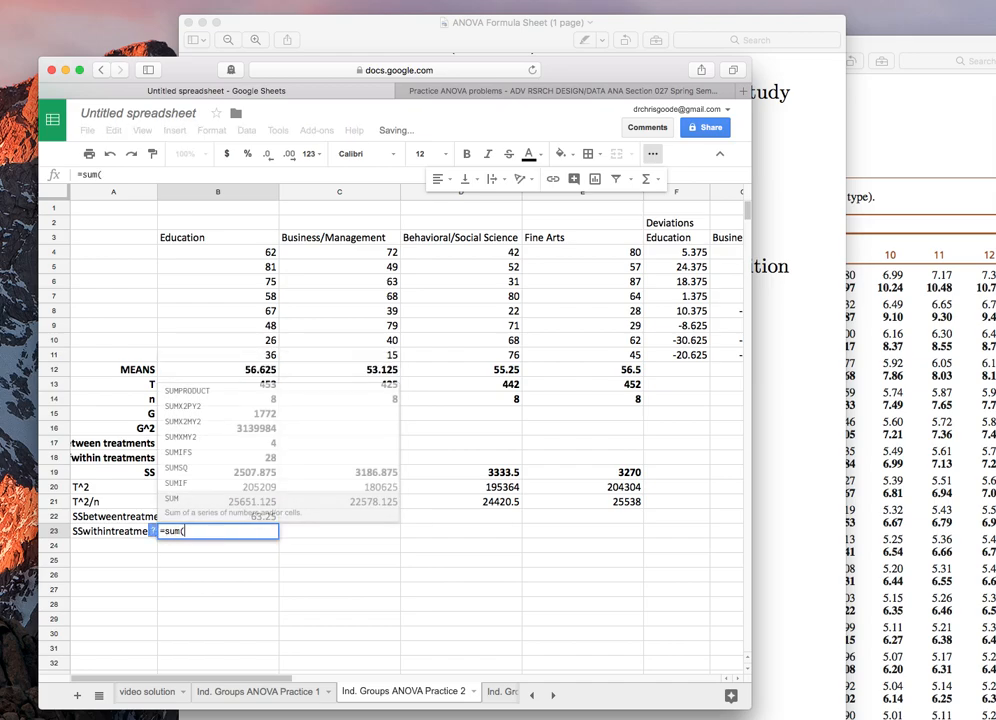
left_click_drag(216, 472, 657, 473)
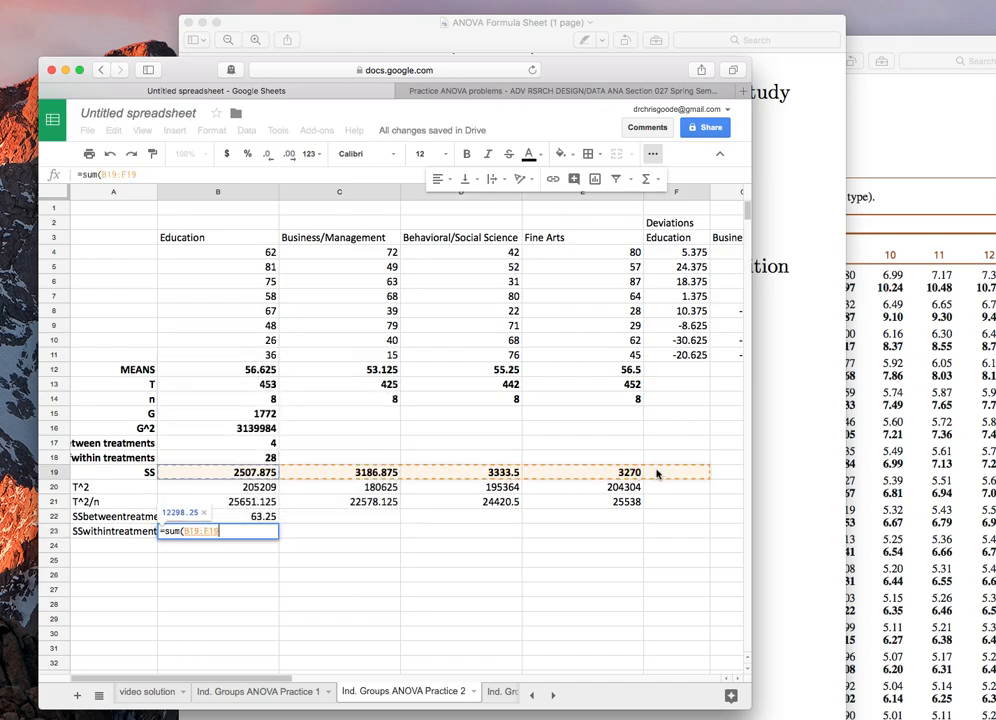
key("Return")
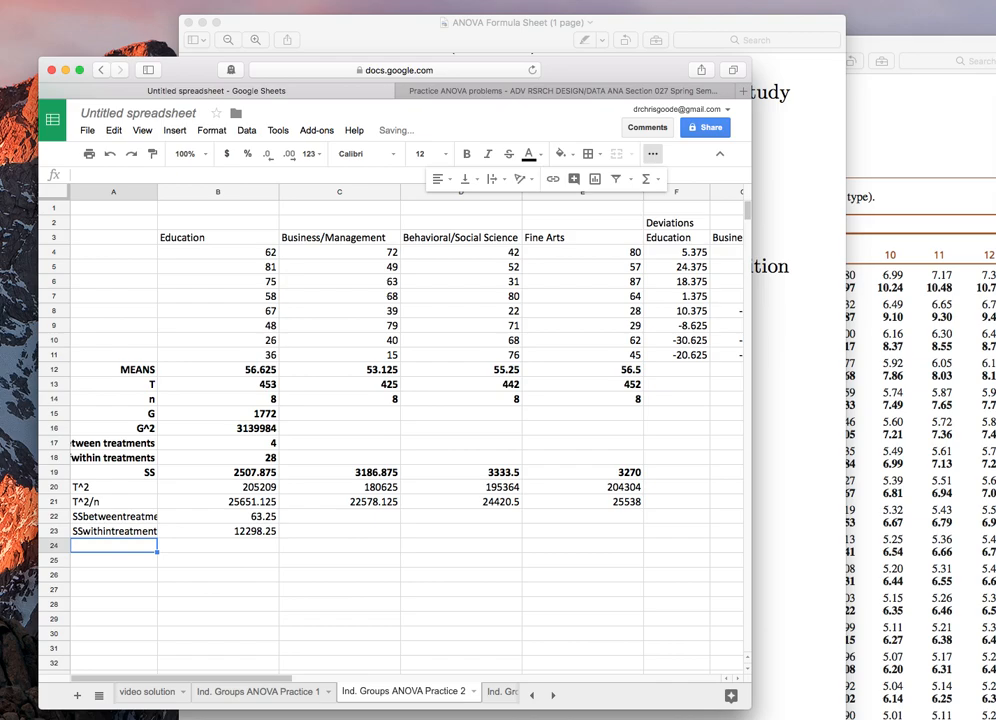
Step: Label A24 as MSbetween treatments and A25 as MSwithin treatments
type("MSbetween treatments")
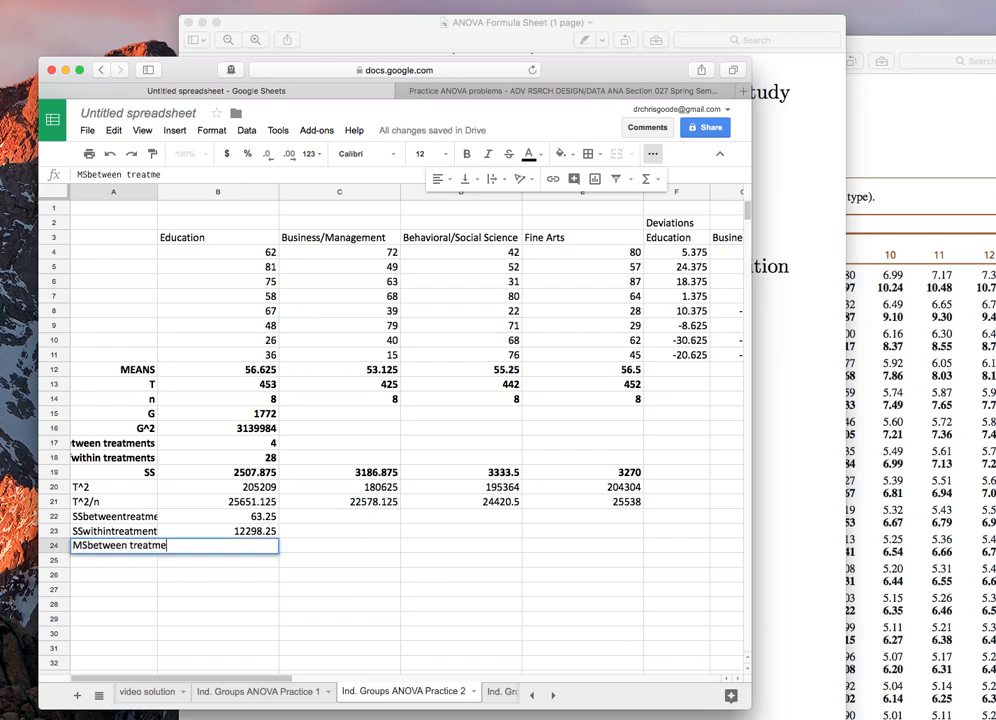
key("Return")
type("MSwit")
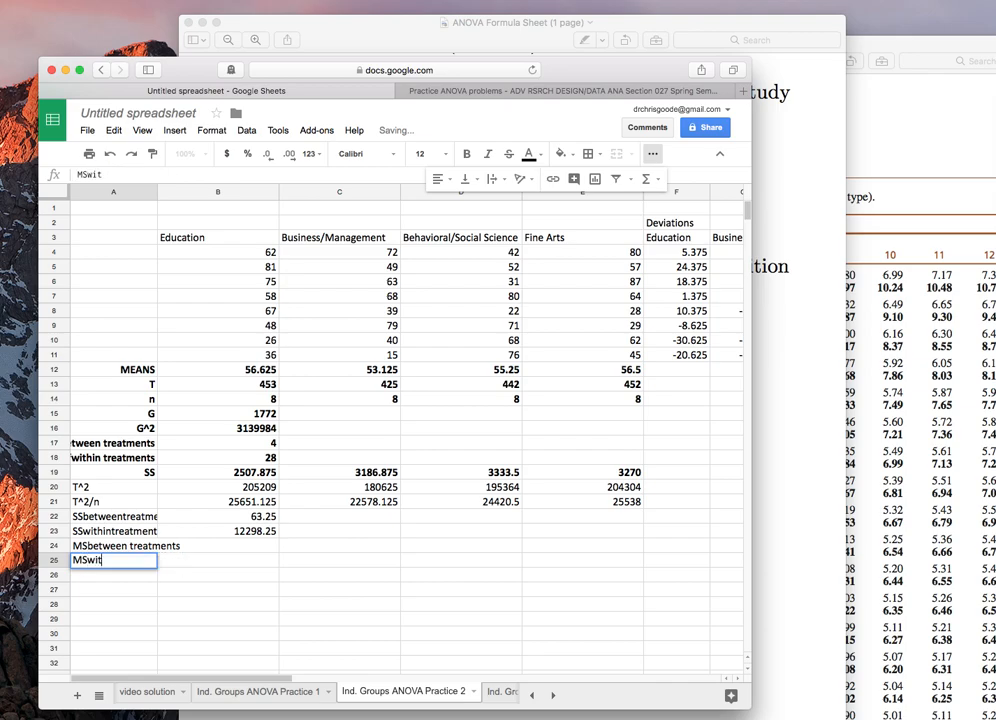
type("hin treatments")
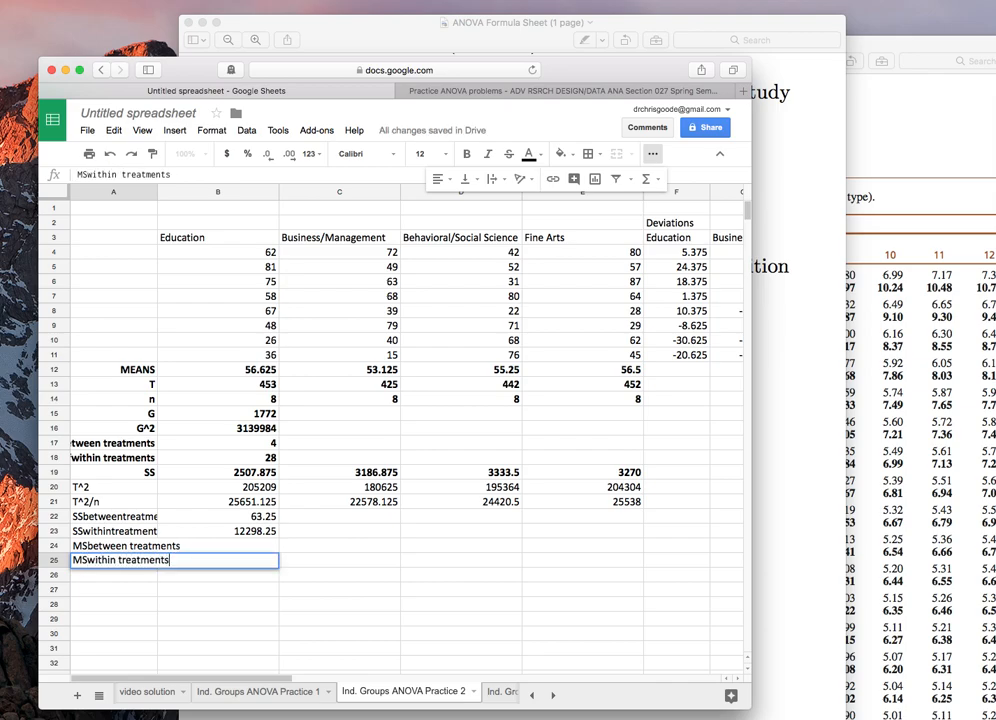
Step: Widen column A so the row labels fit
key("Up")
key("Right")
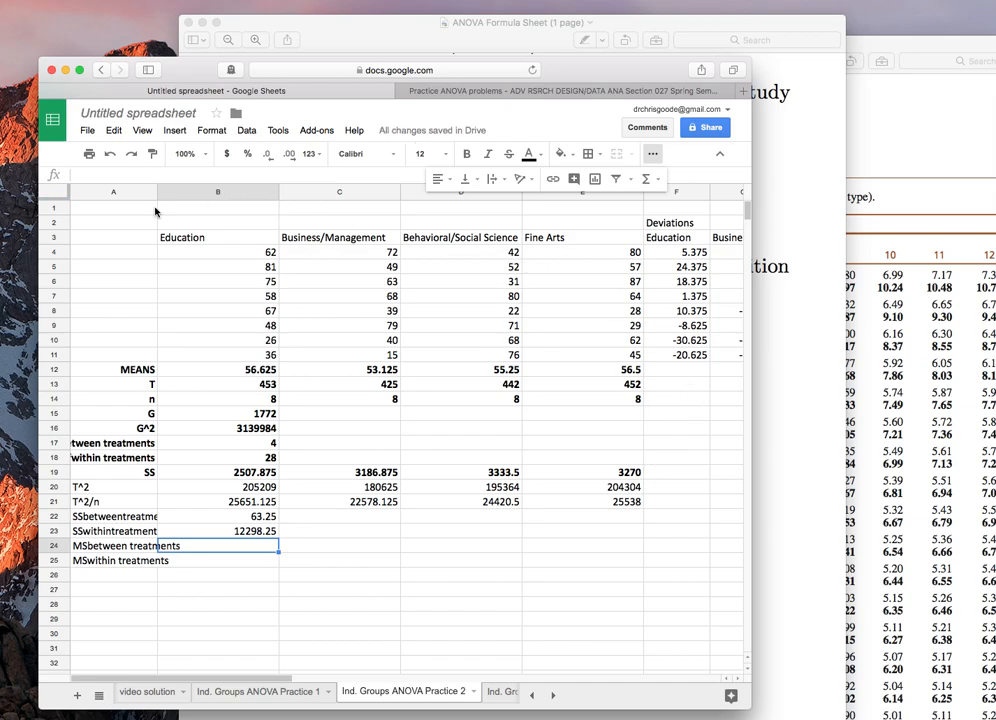
left_click_drag(157, 191, 191, 191)
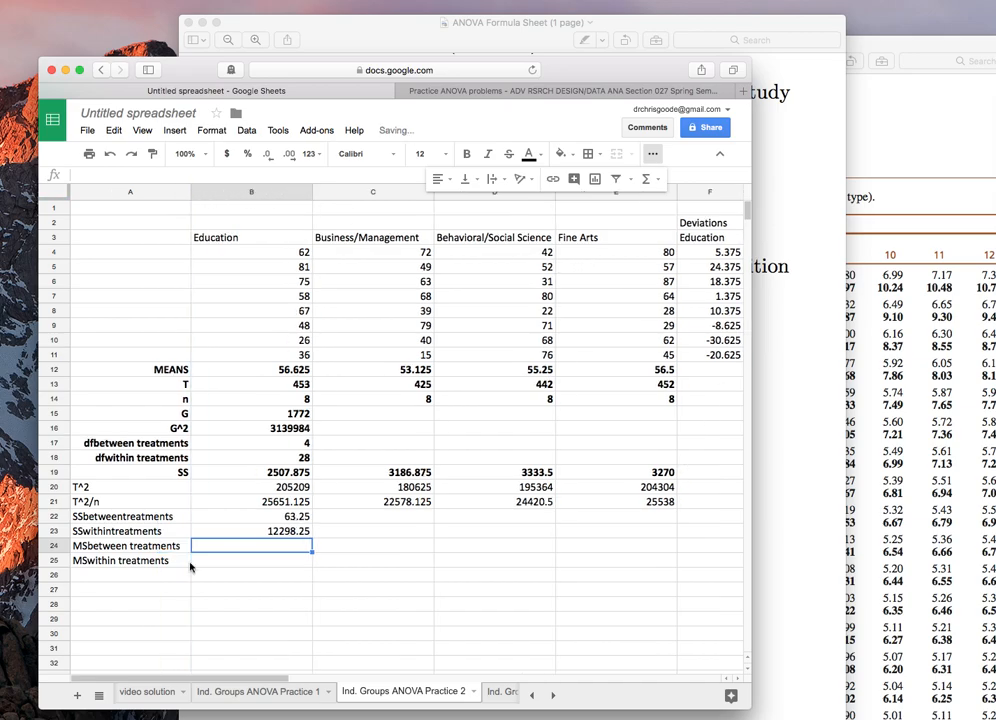
Step: Enter =B22/B17 in B24 for the between-treatments mean square
type("=")
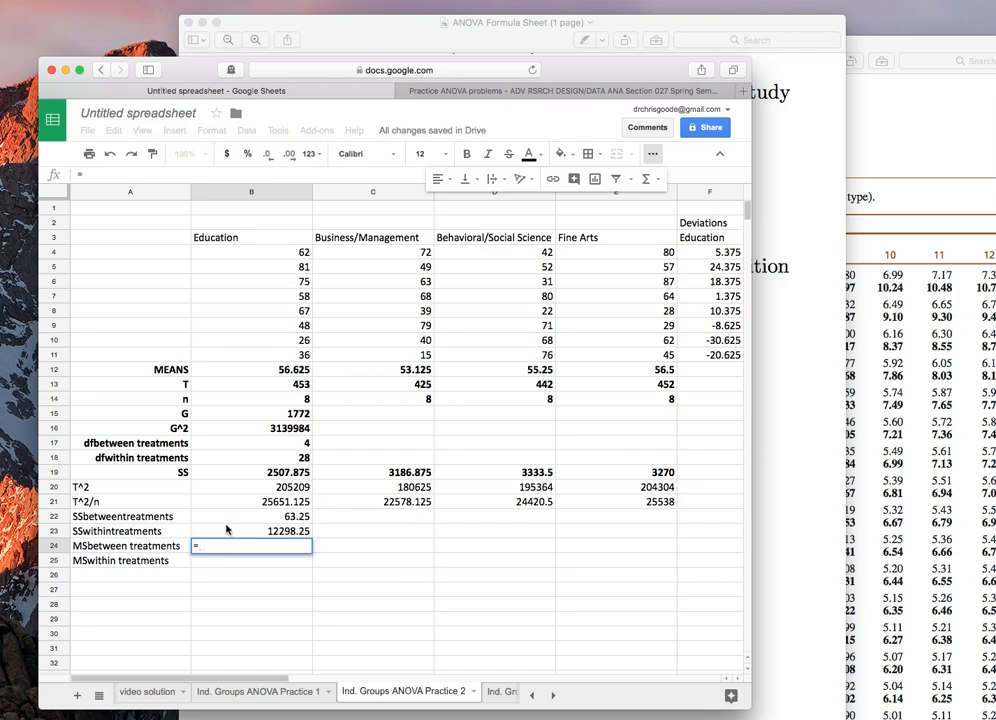
left_click(229, 518)
type("/")
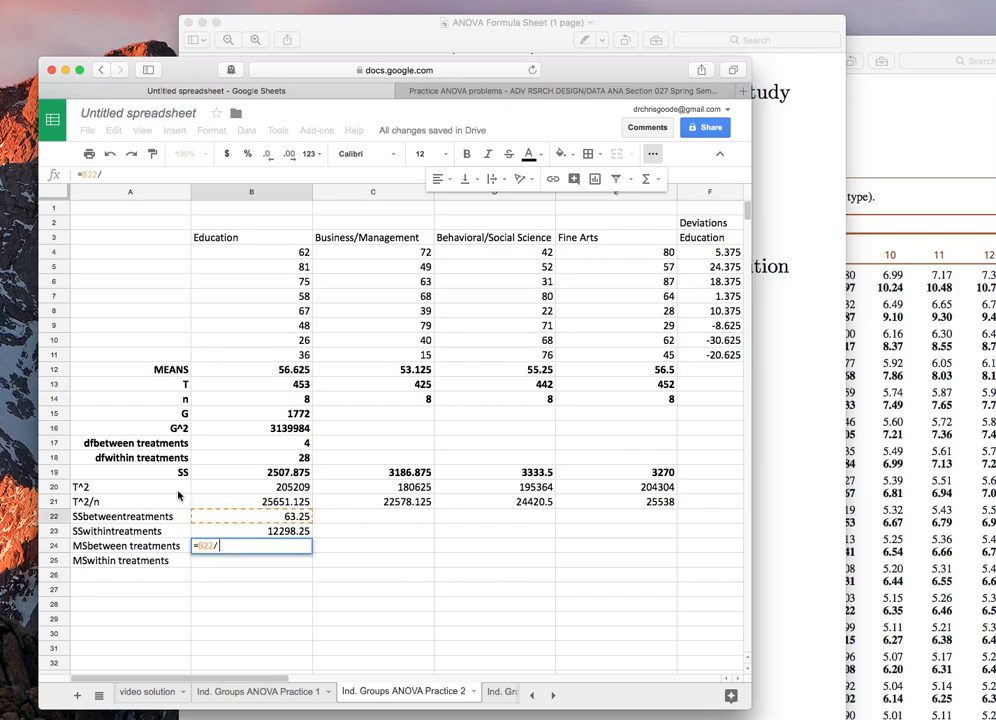
left_click(213, 447)
key("Return")
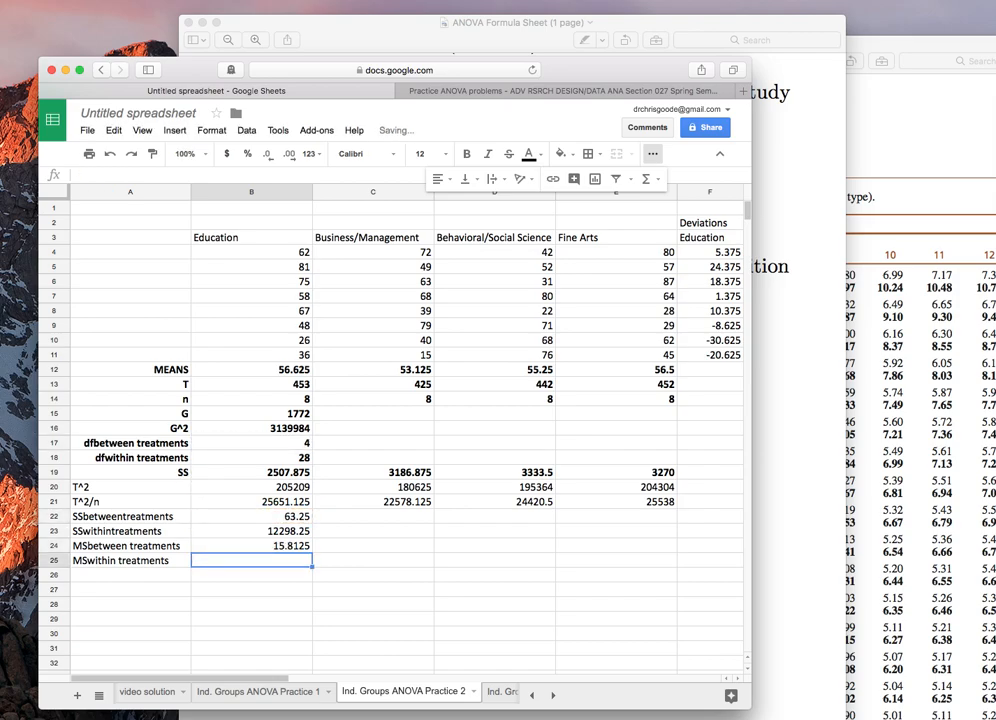
Step: Enter =B23/B18 in B25 for the within-treatments mean square
type("=")
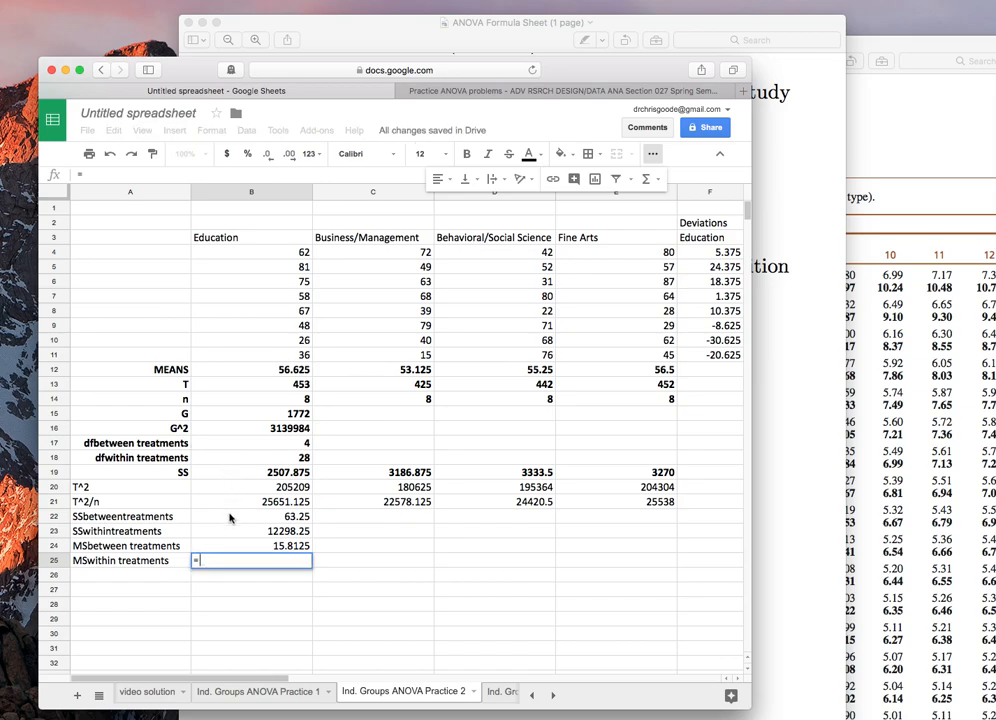
left_click(234, 532)
type("/")
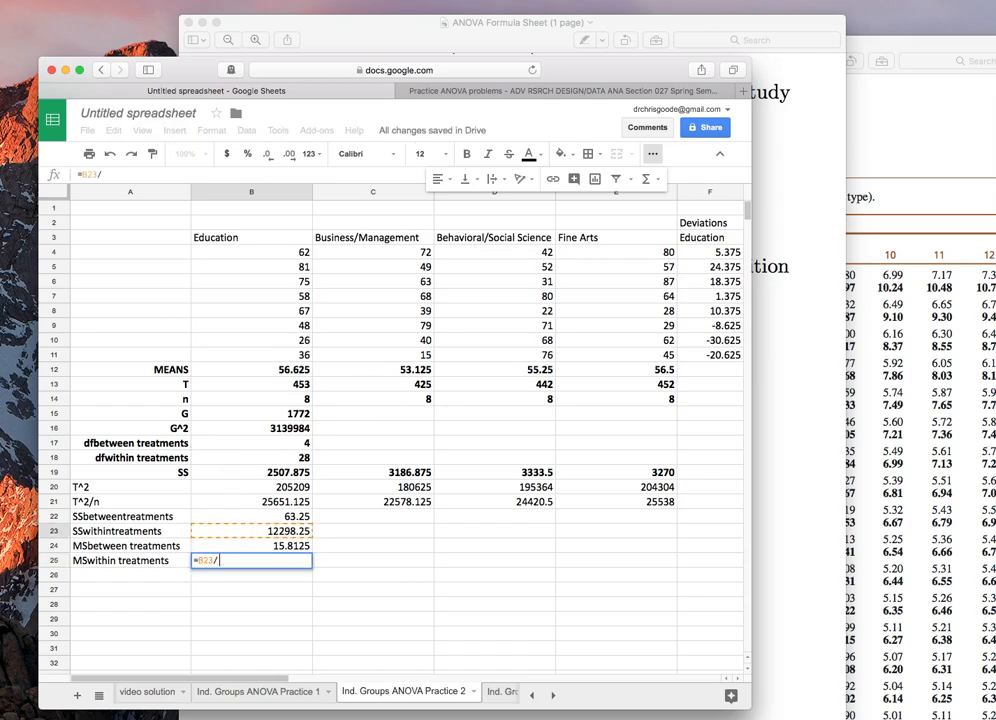
left_click(229, 462)
key("Return")
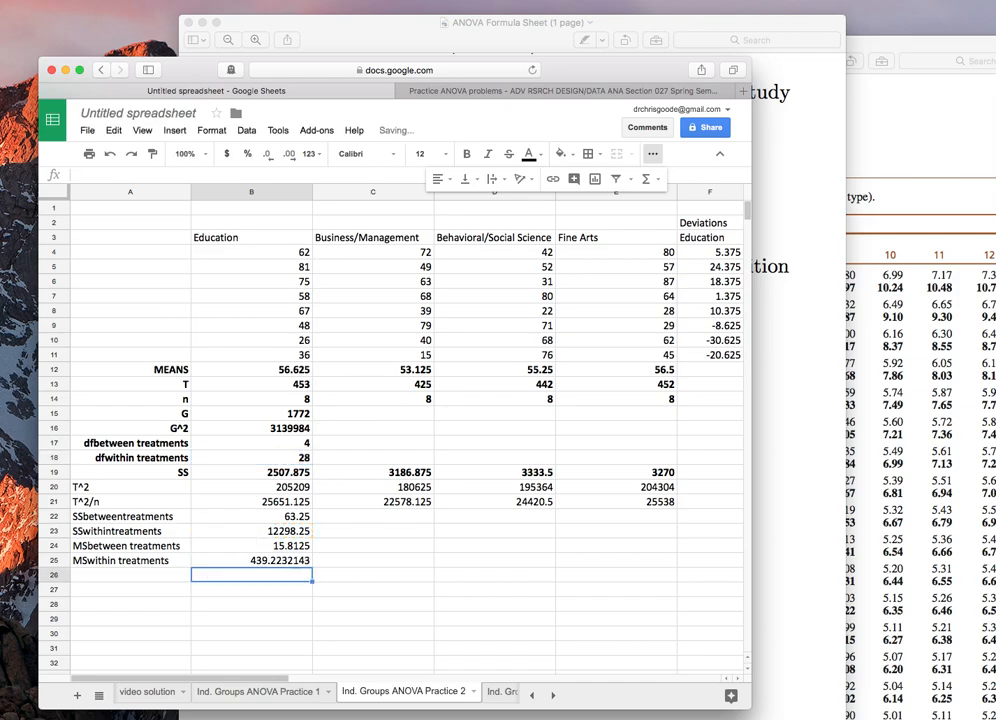
Step: Label A26 as F and enter =B24/B25 in B26 for the F ratio
key("Left")
type("F")
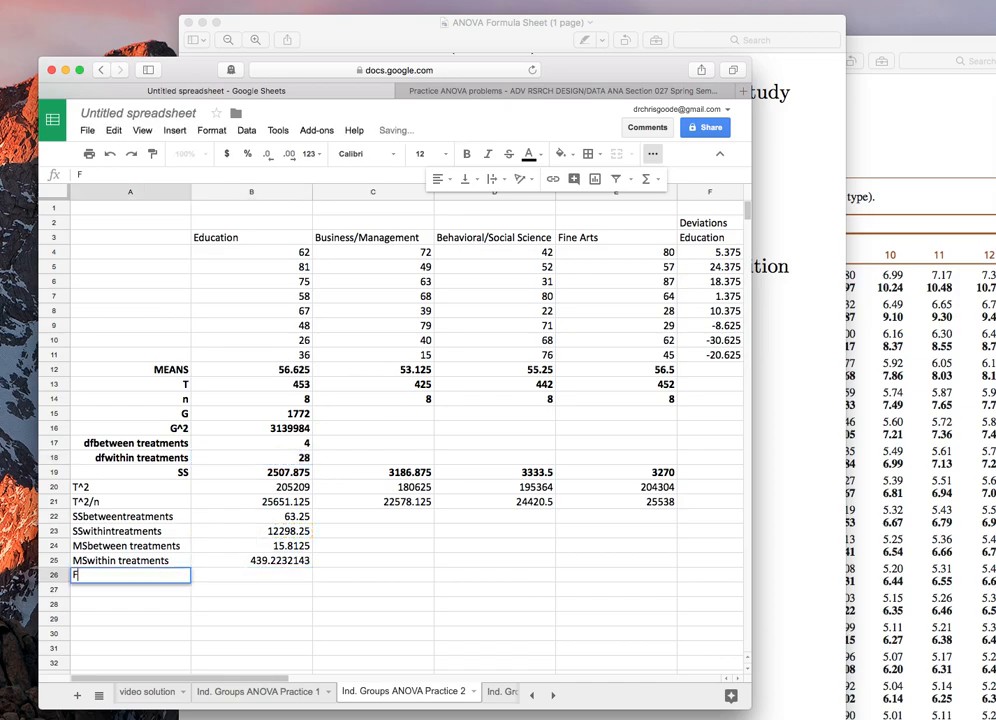
key("Right")
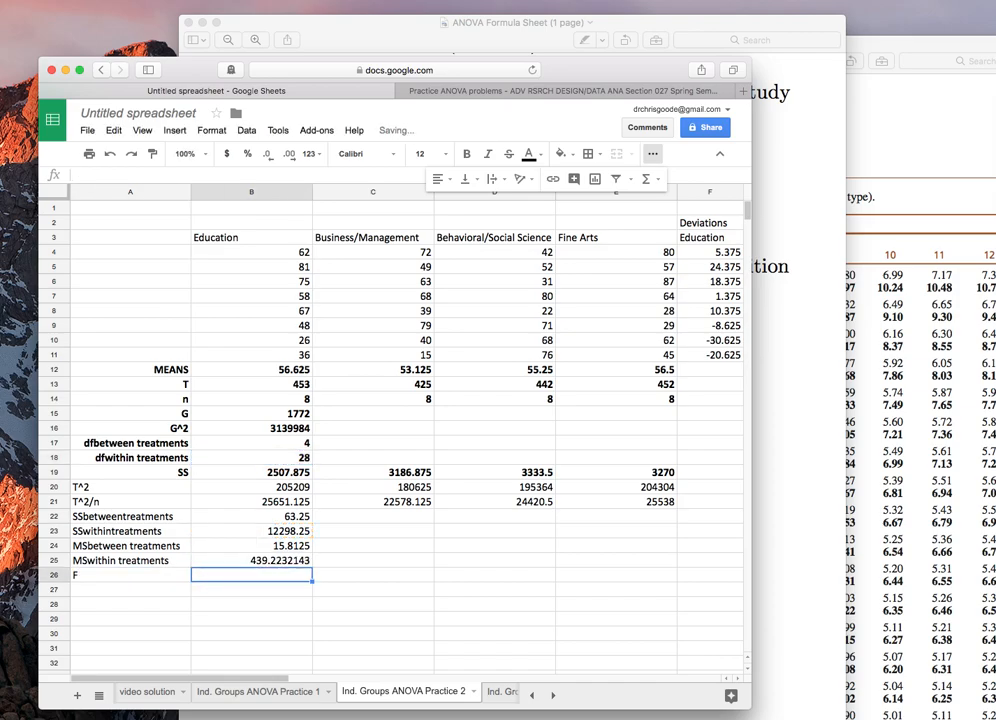
type("=")
left_click(245, 545)
type("/")
left_click(250, 560)
key("Return")
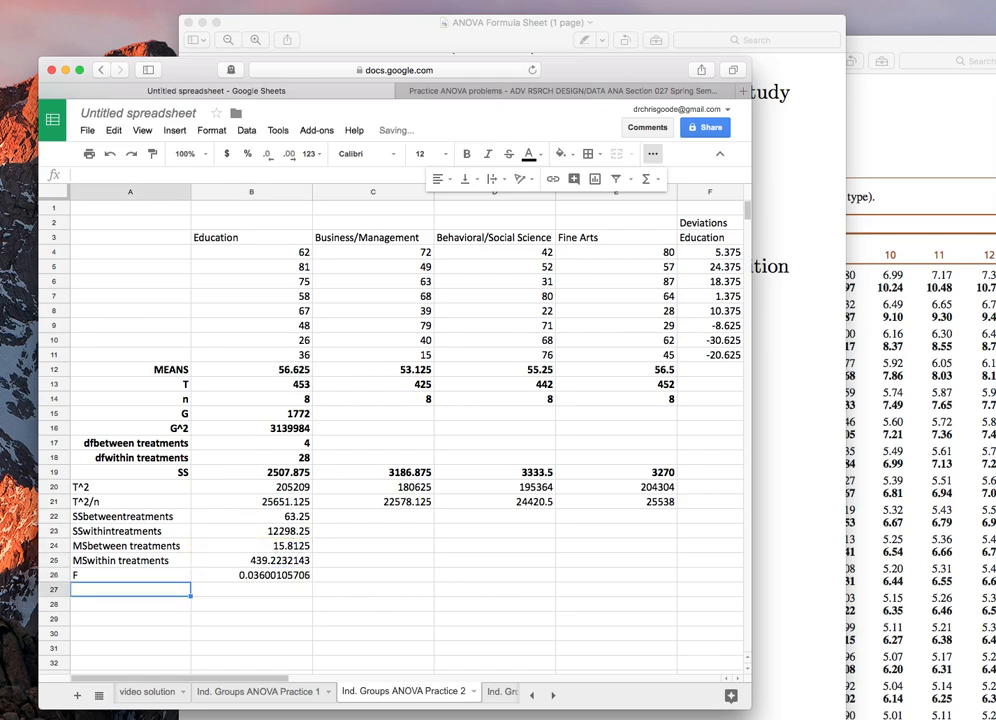
Step: Bold the F row and right-align the labels and values in rows 22 to 26
left_click_drag(167, 582, 245, 575)
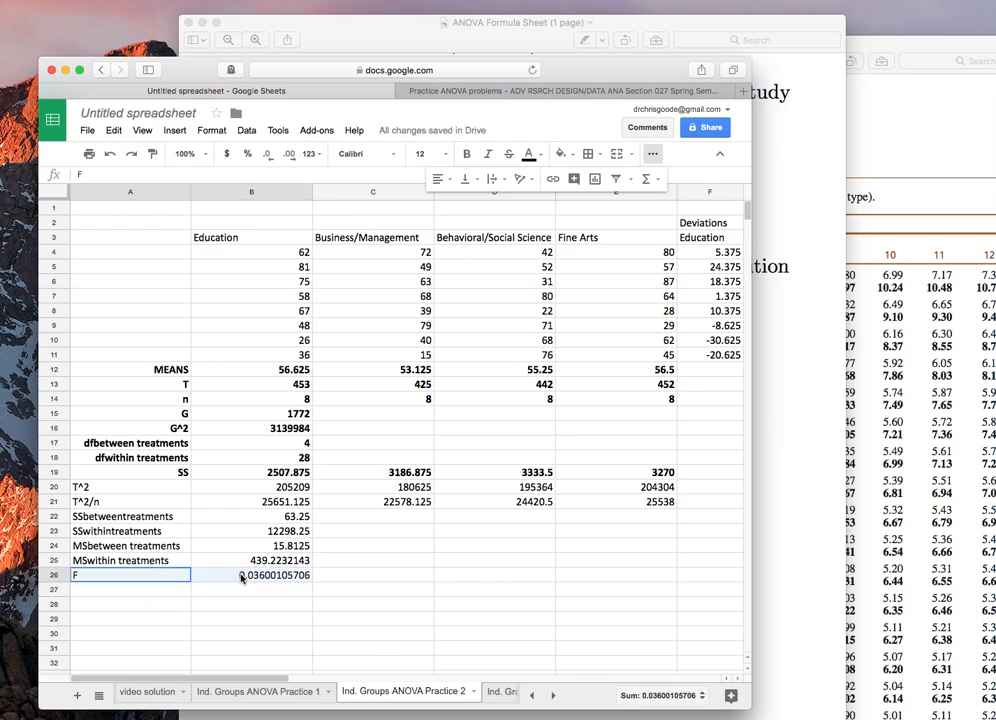
key("ctrl+b")
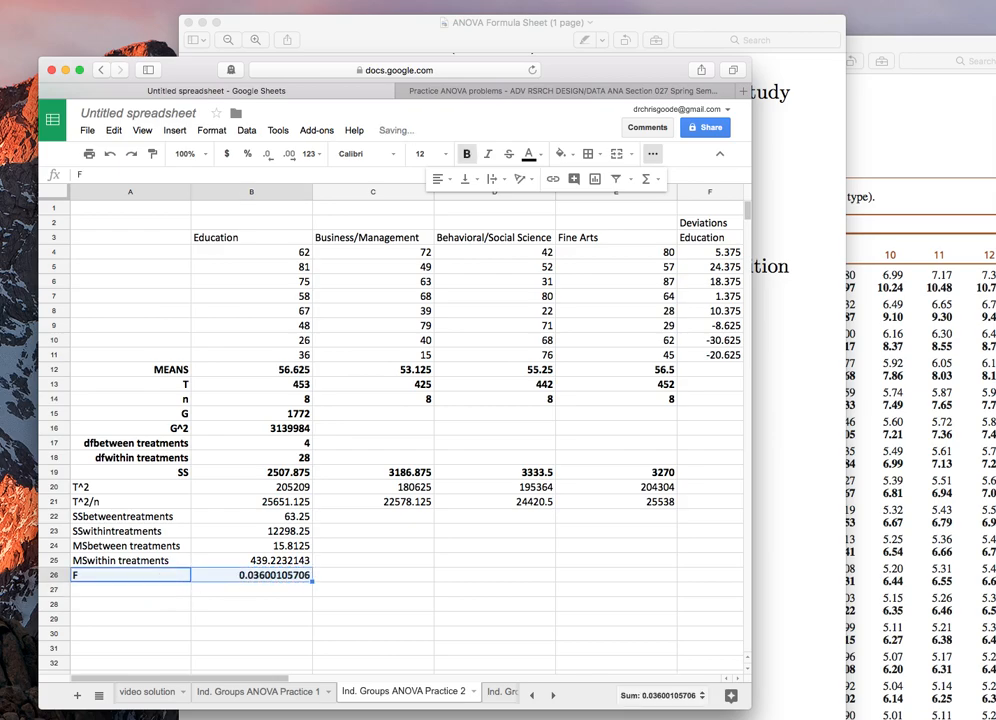
left_click(114, 520, "shift")
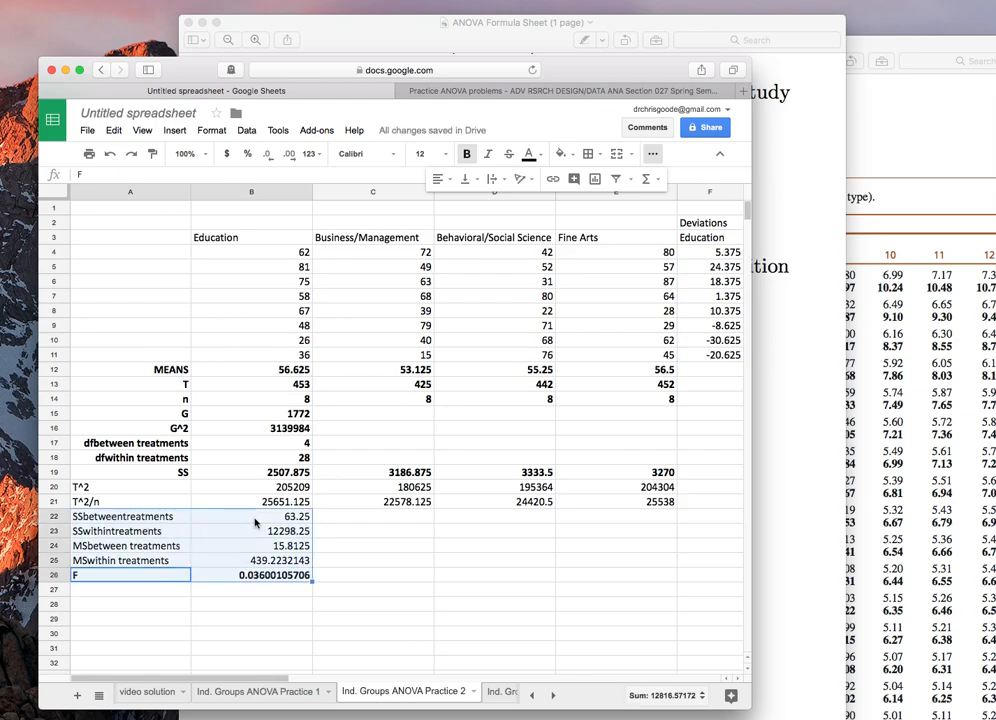
left_click(438, 178)
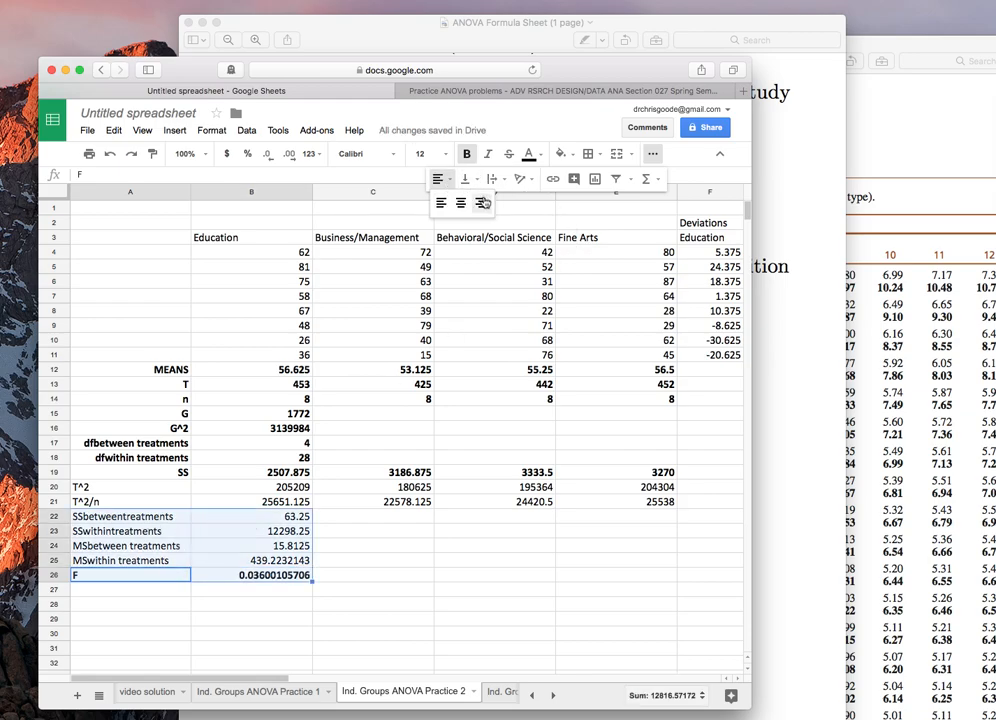
left_click(482, 204)
Step: Enter the null hypothesis µ1=µ2=µ3 in A28
left_click(155, 605)
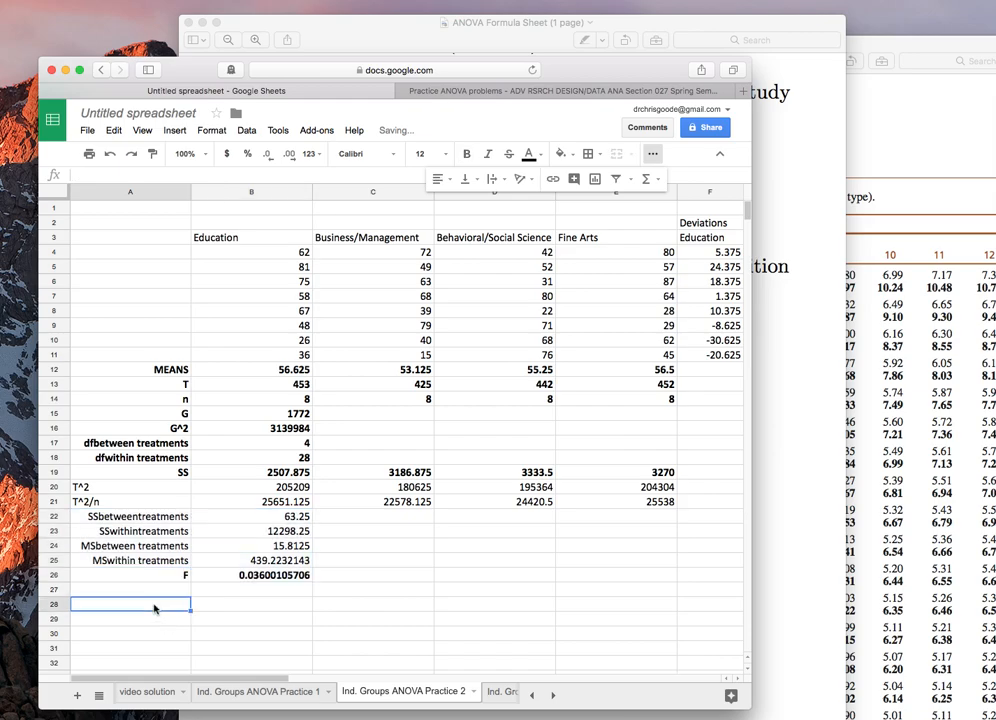
type("µ1-µ")
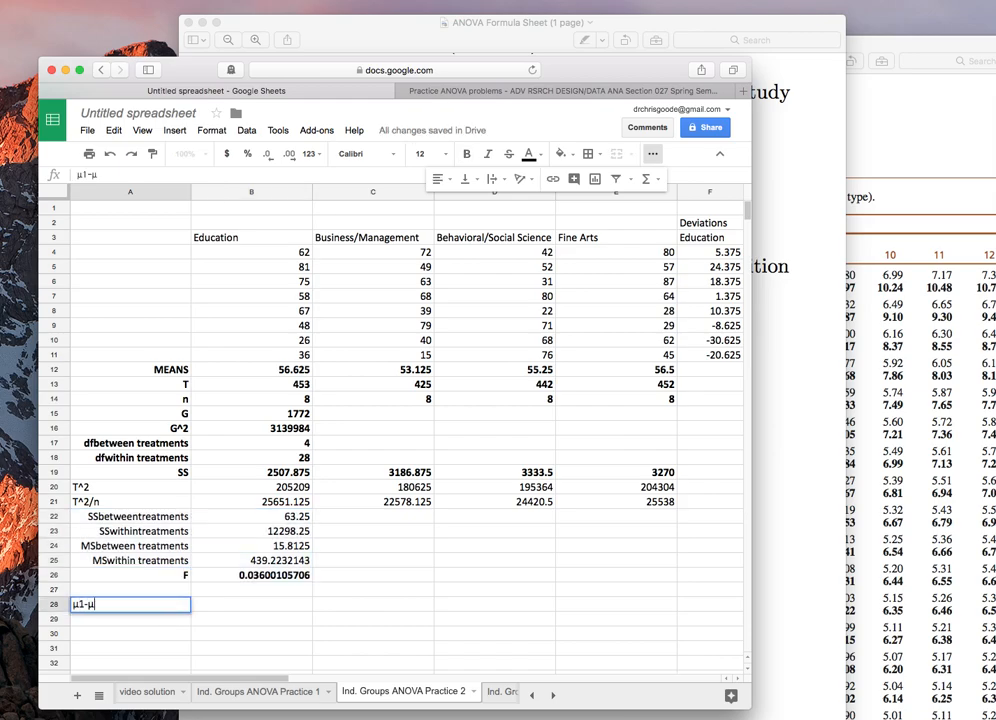
key("BackSpace")
type("=µ2=µ3")
key("Return")
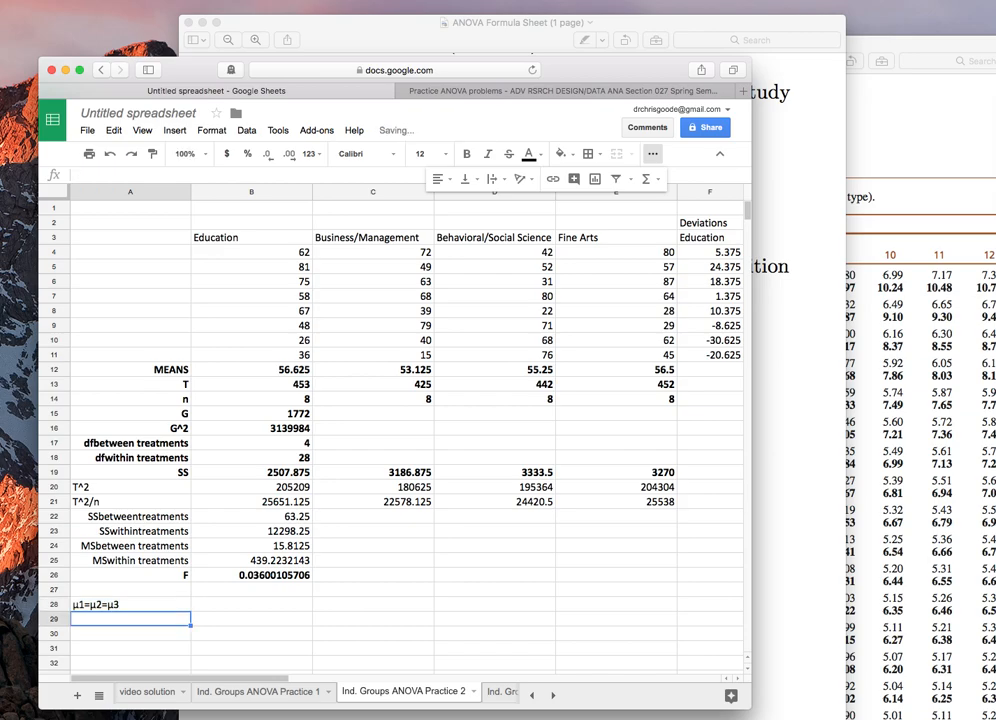
Step: Start a critical F label in A29 reading Fcrit(23
type("Fcrit")
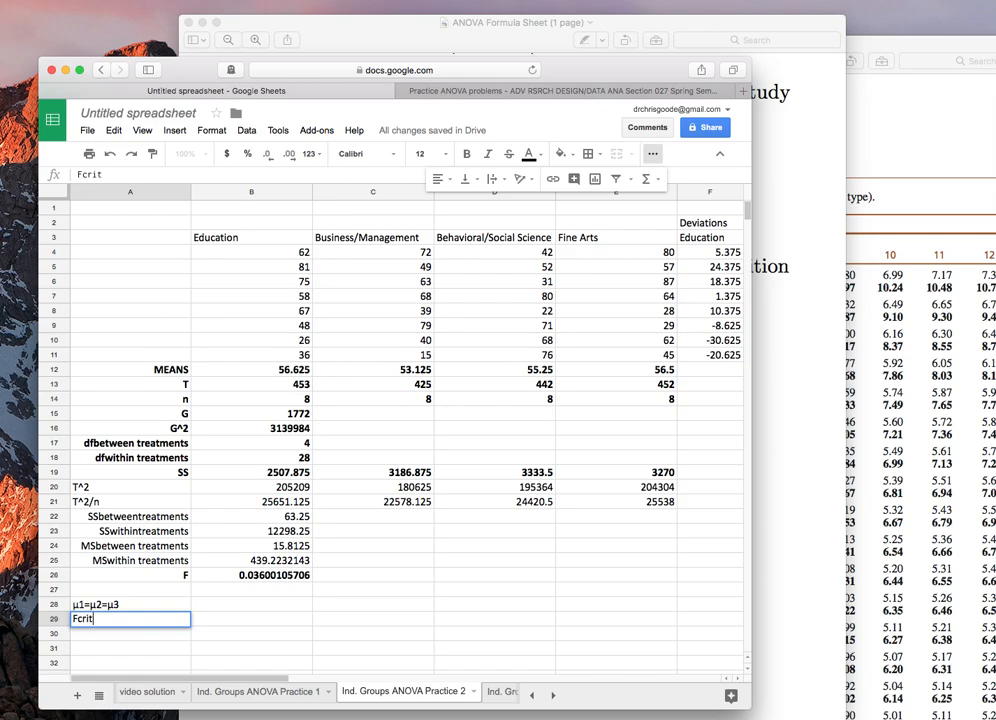
type("()23")
Step: Set the between-treatments degrees of freedom in B17 to =4-1
left_click(205, 446)
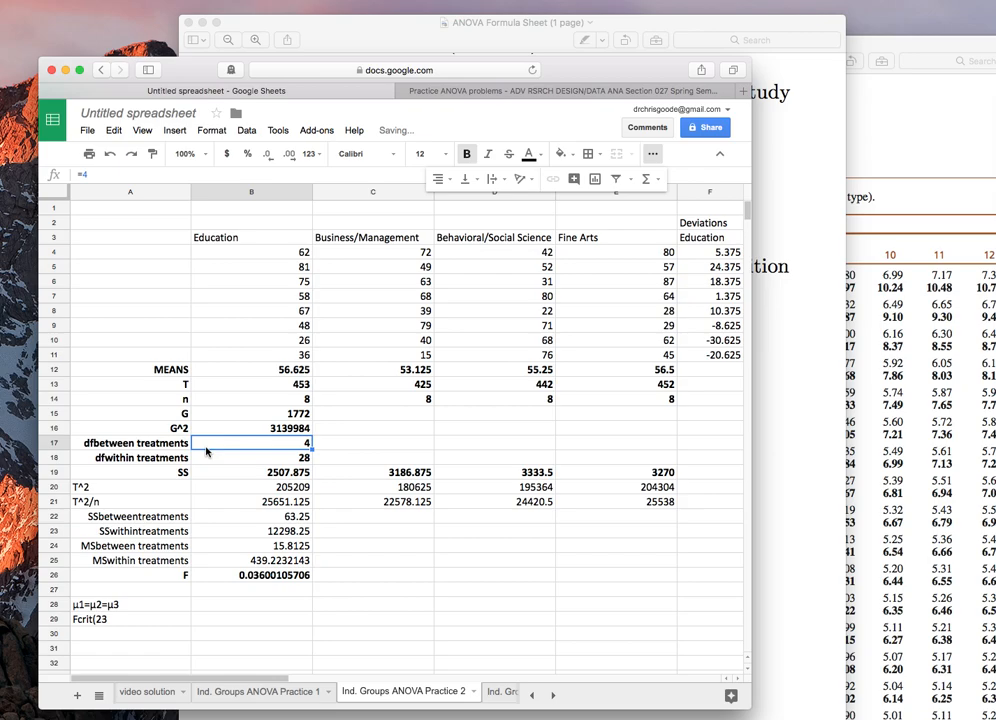
type("=")
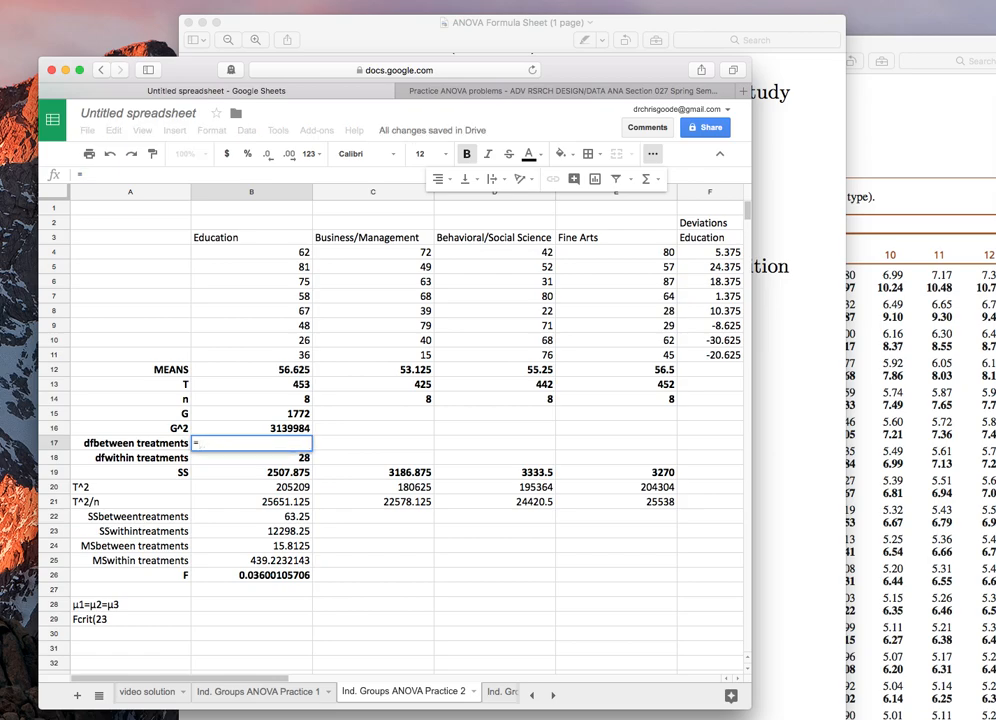
type("4-1")
key("Return")
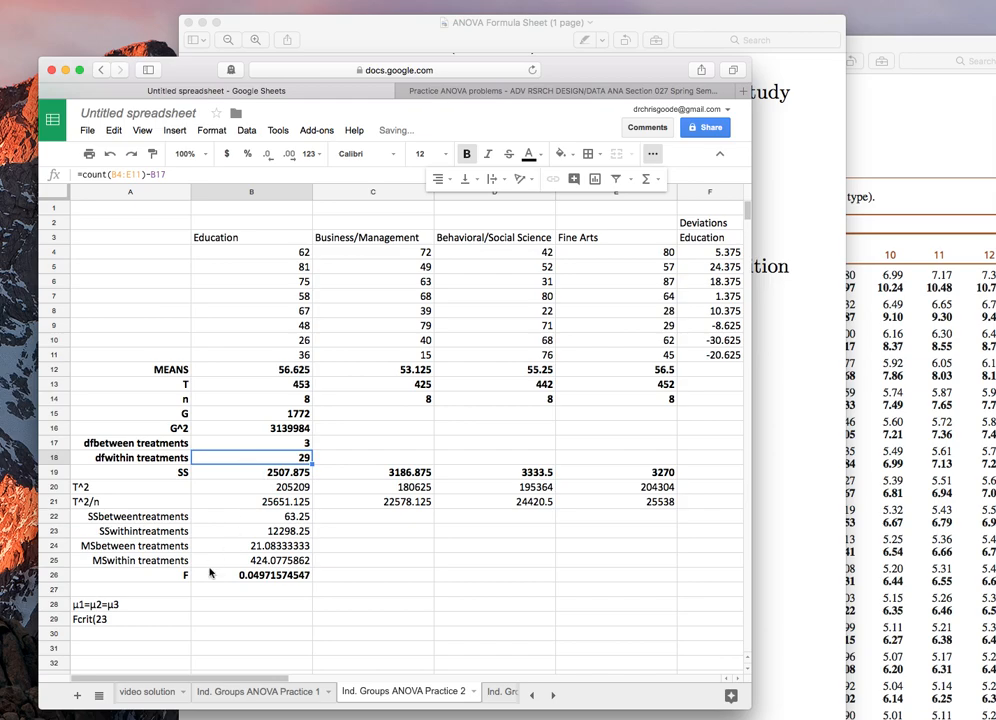
Step: Edit the A29 label to read Fcrit(3,29)
left_click(124, 620)
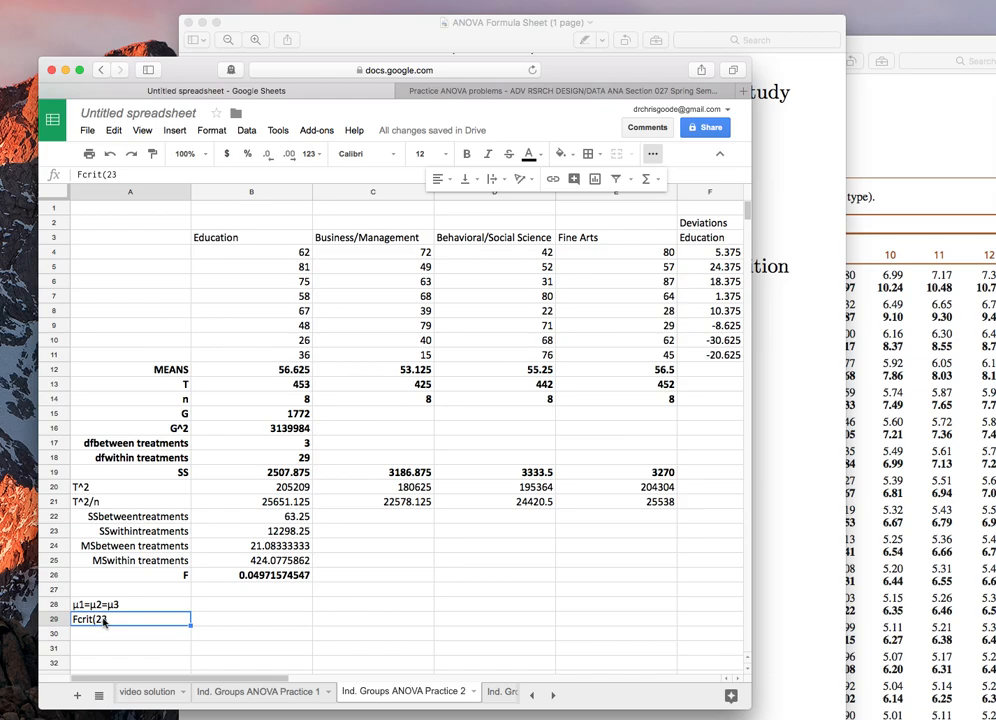
left_click(184, 174)
key("BackSpace")
key("BackSpace")
type("3")
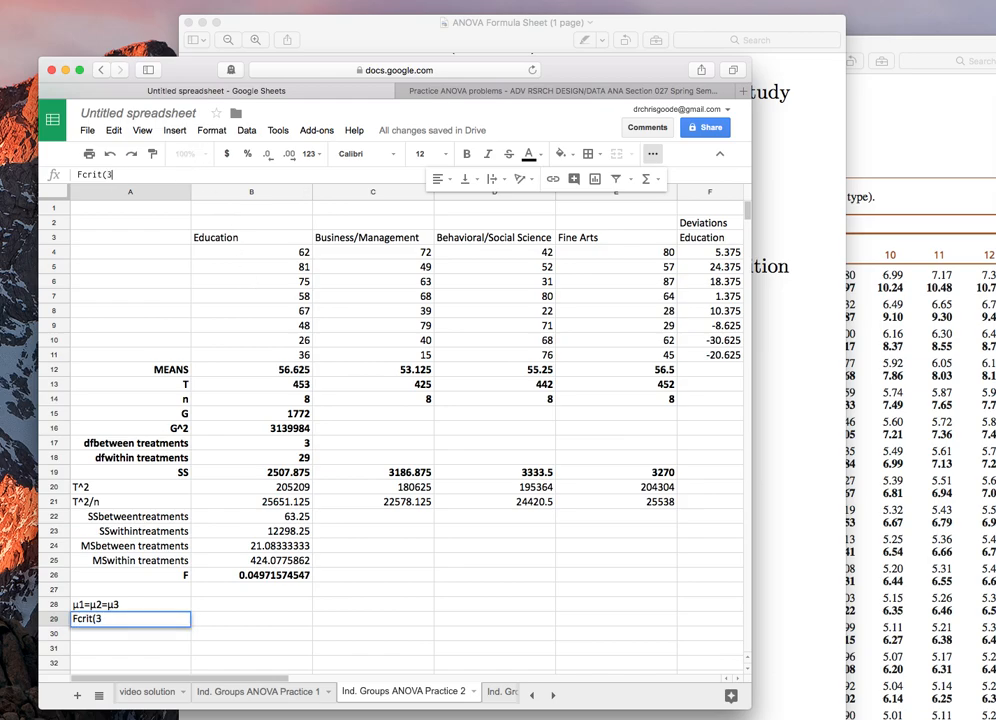
type(",29")
Step: Open the within-treatments degrees-of-freedom formula in B18 to check it
left_click(220, 471)
left_click(218, 459)
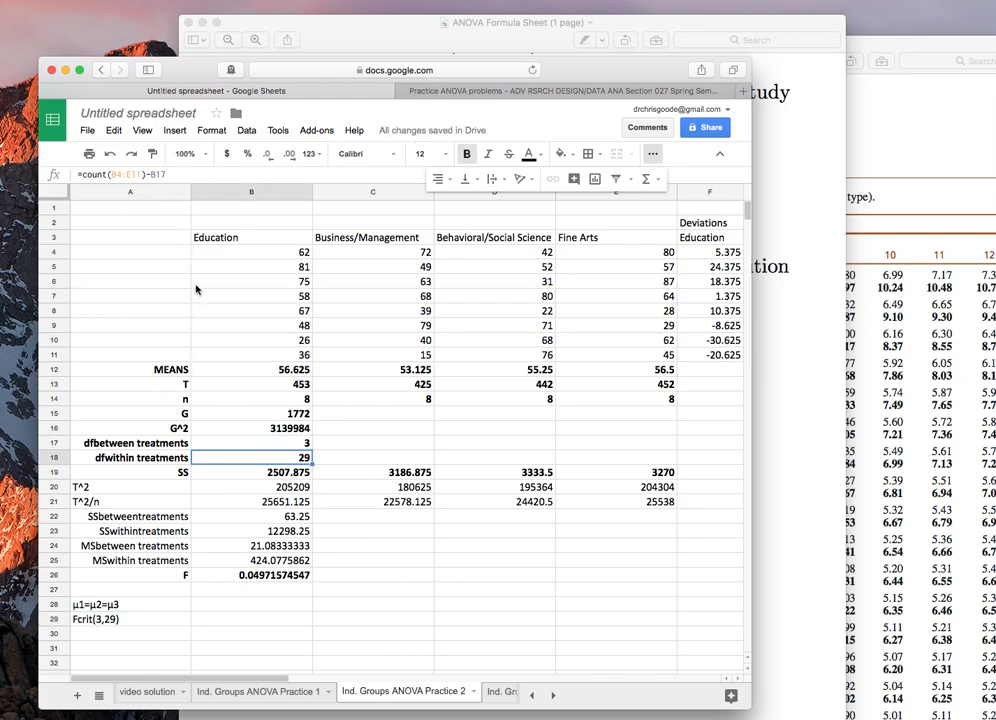
key("Return")
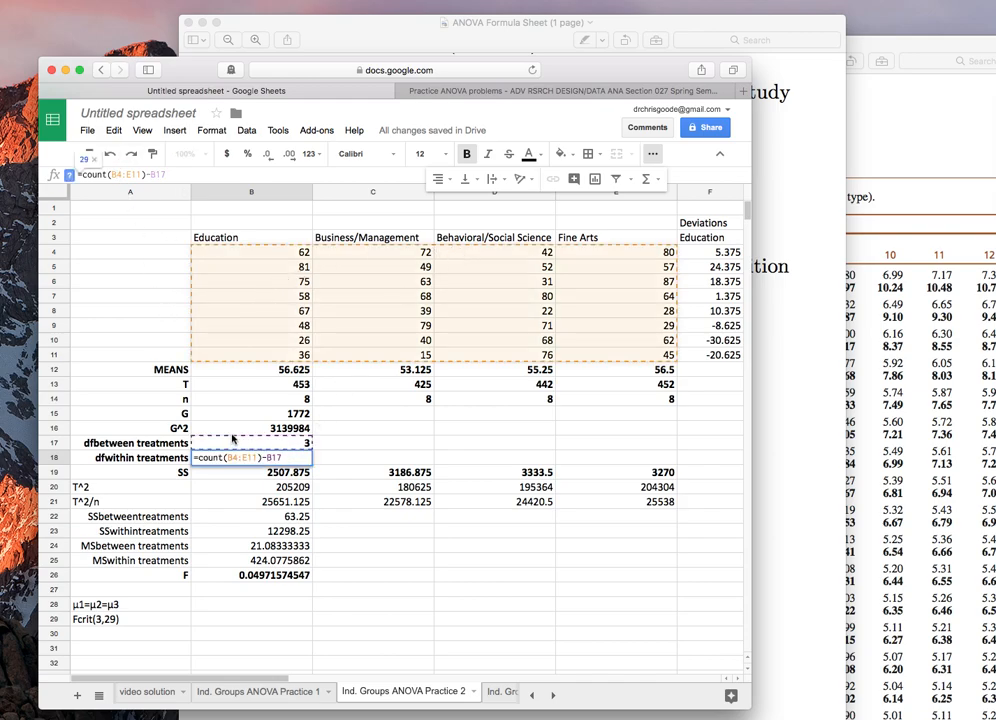
key("Return")
key("Up")
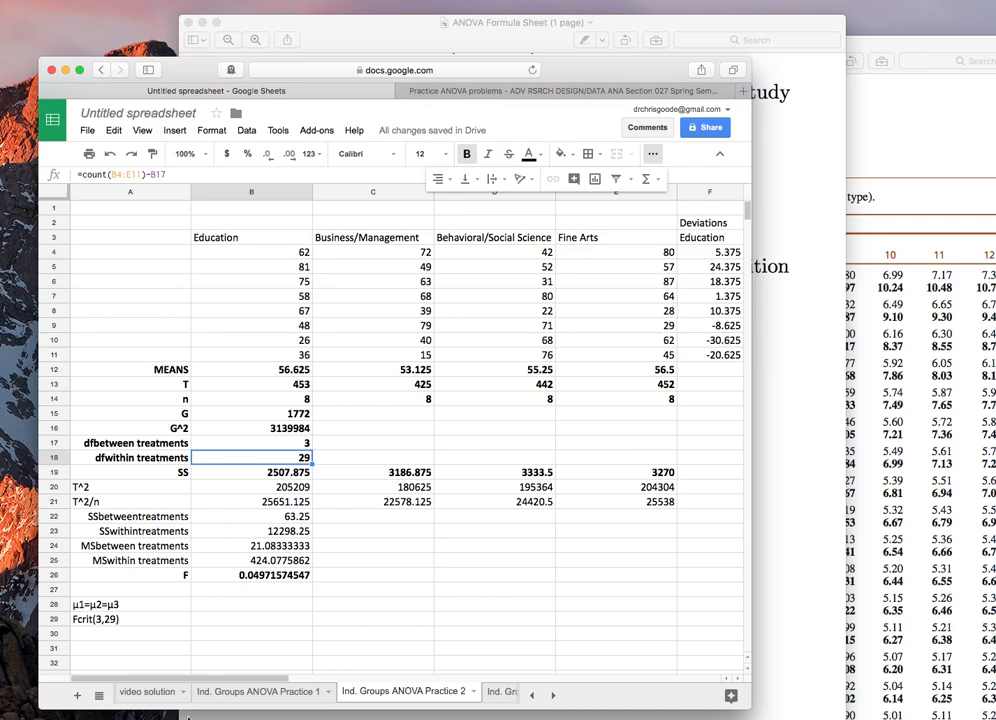
Step: Look up the critical F value for 3 and 29 degrees of freedom in the statistical tables PDF
left_click(884, 369)
scroll(657, 543, "down", 1)
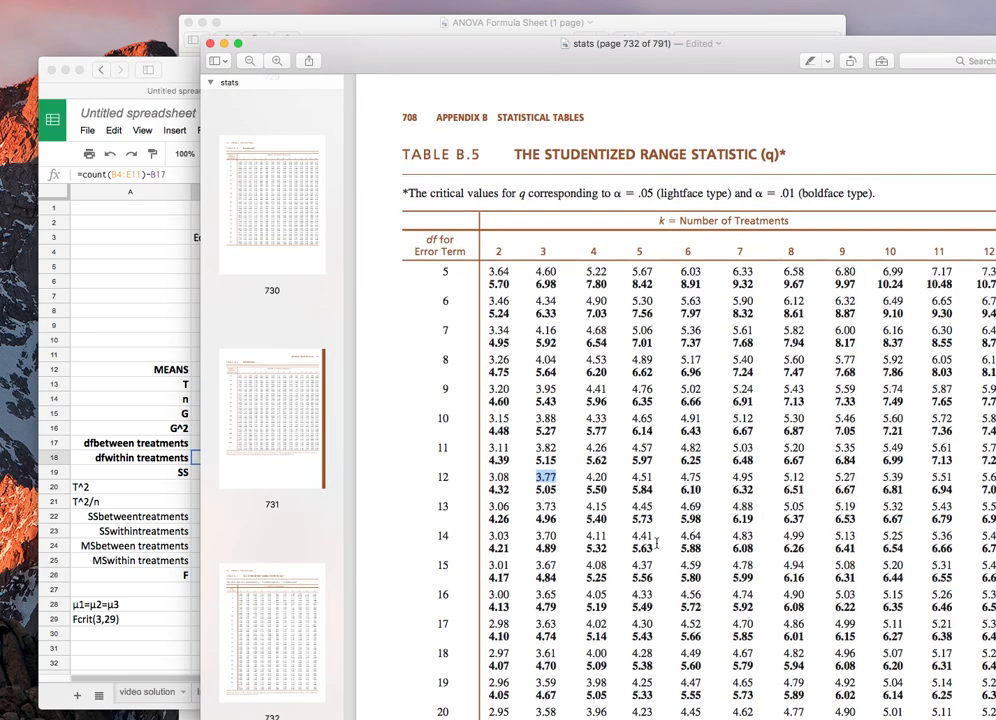
scroll(657, 543, "up", 20)
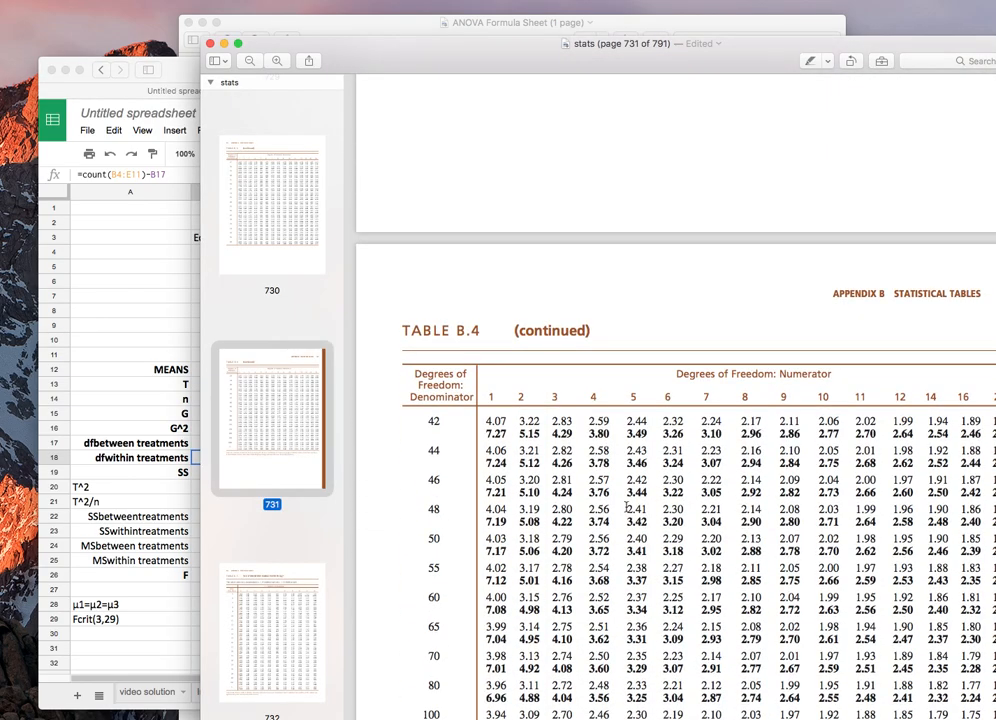
scroll(627, 507, "down", 5)
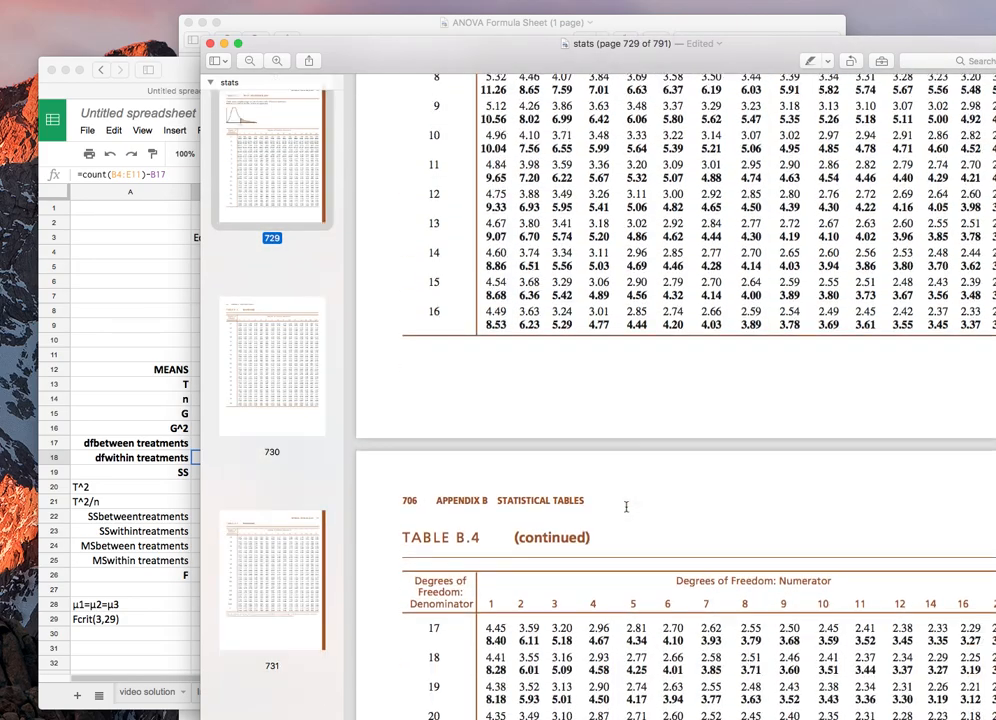
scroll(626, 506, "down", 5)
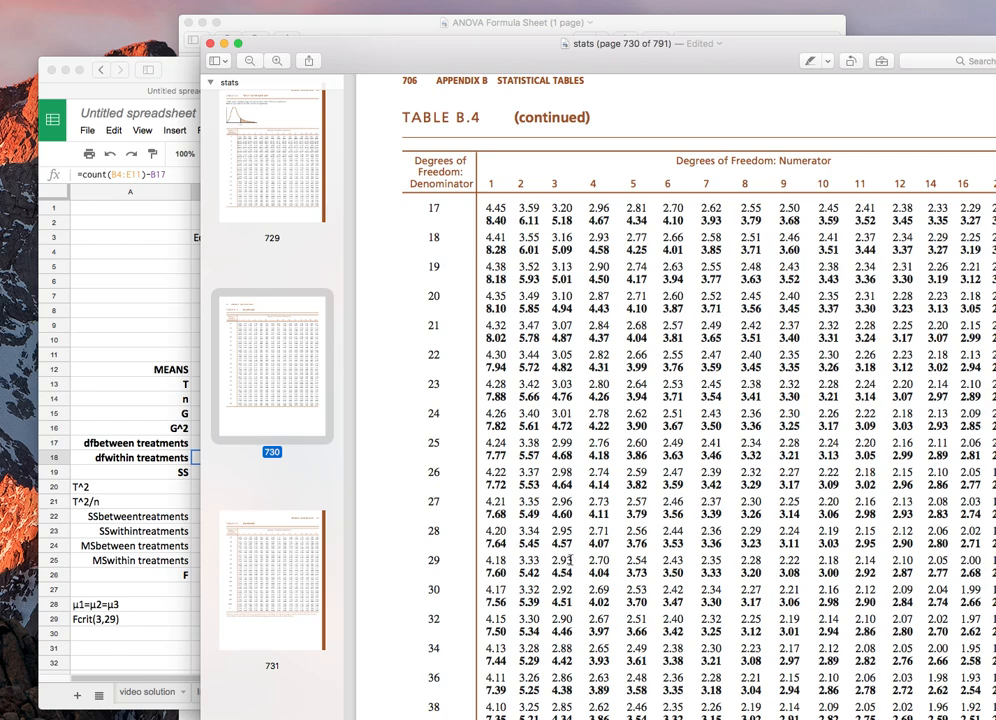
left_click(122, 272)
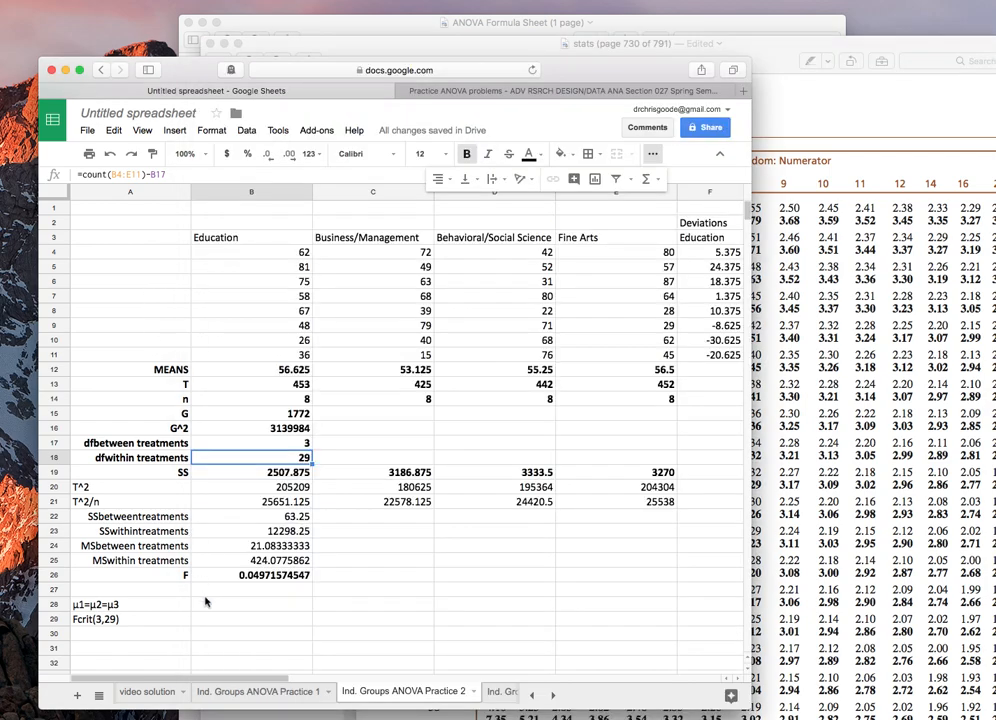
Step: Append =2.93 to the Fcrit(3,29) label in A29
left_click(155, 620)
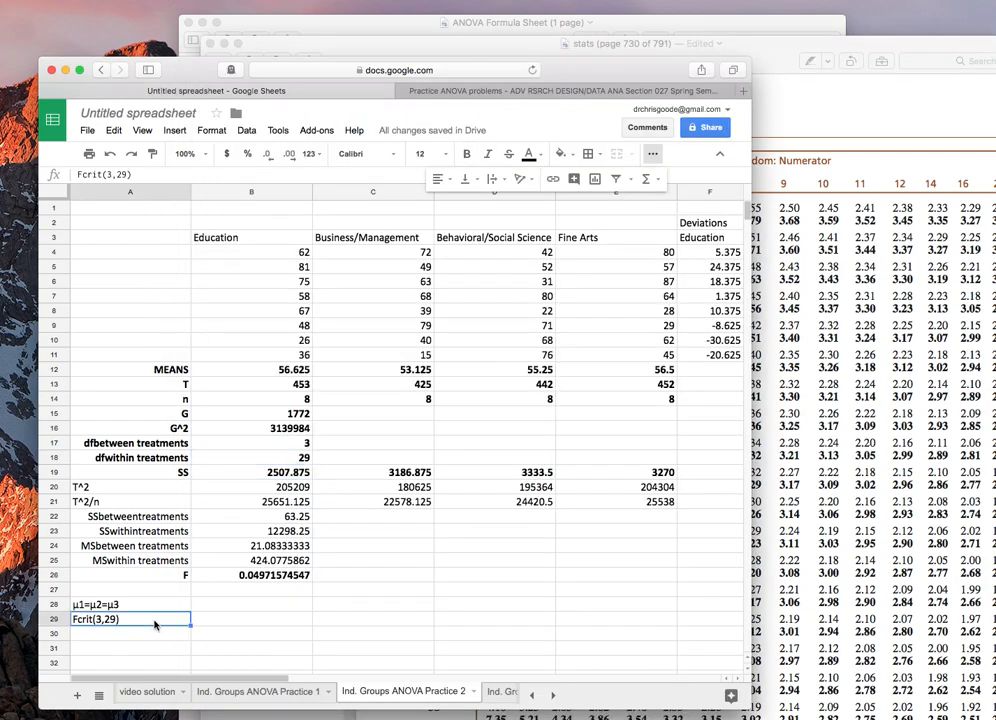
left_click(160, 178)
type("=2.9")
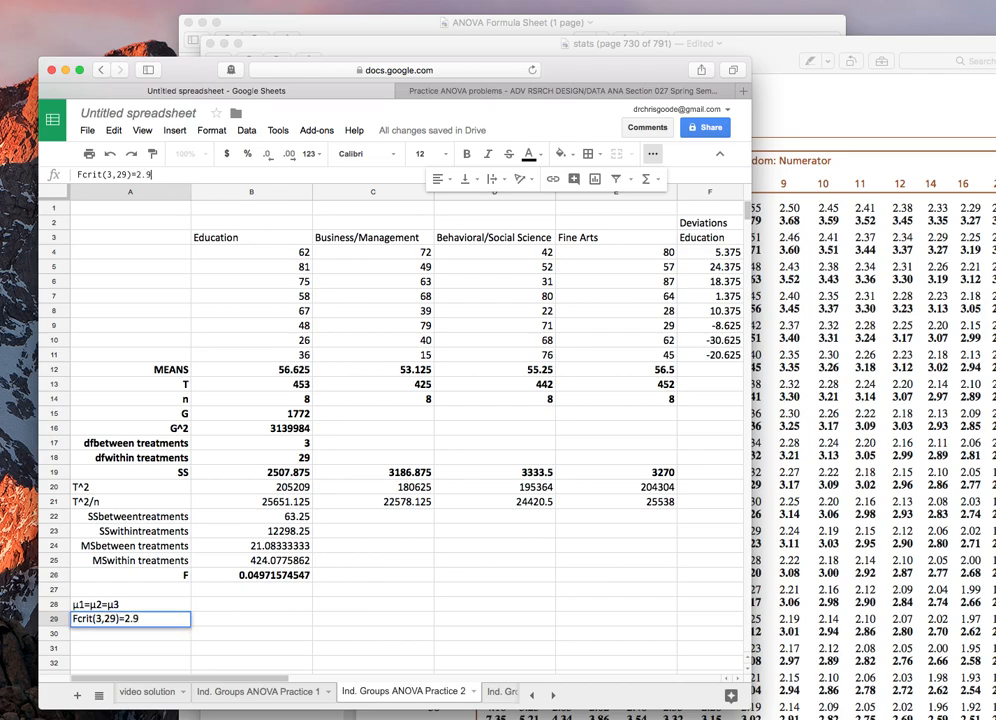
type("3")
key("Return")
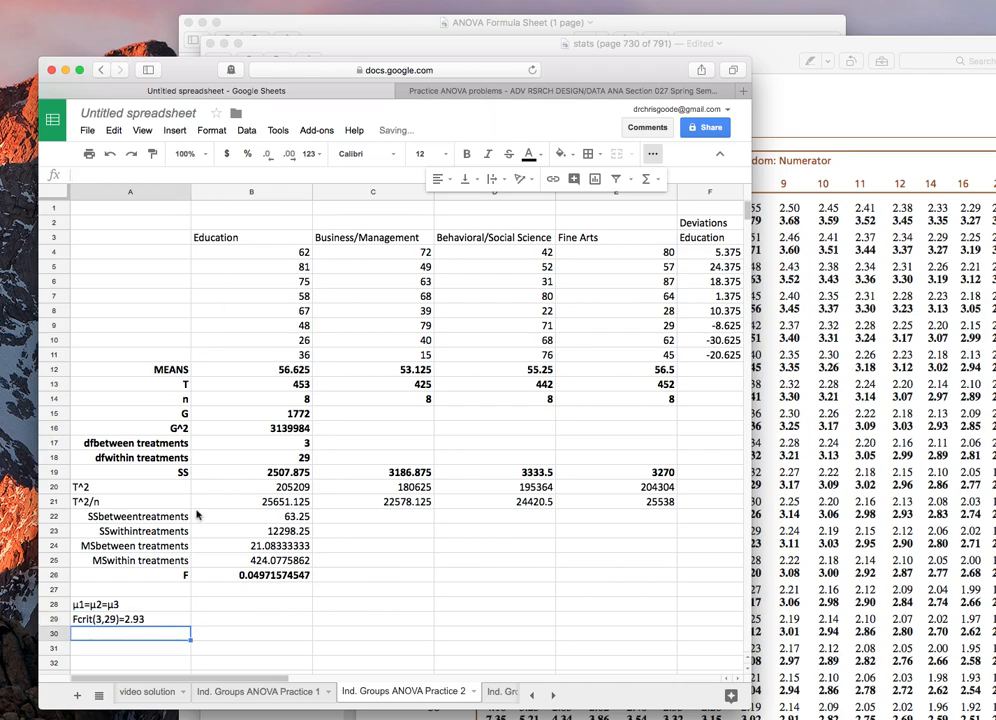
Step: Write the conclusion in A30: fail to reject H0: We did not detect a significant difference among these three means, F(3,29)=.05, p>.05
left_click(213, 578)
key("Down")
key("Down")
key("Down")
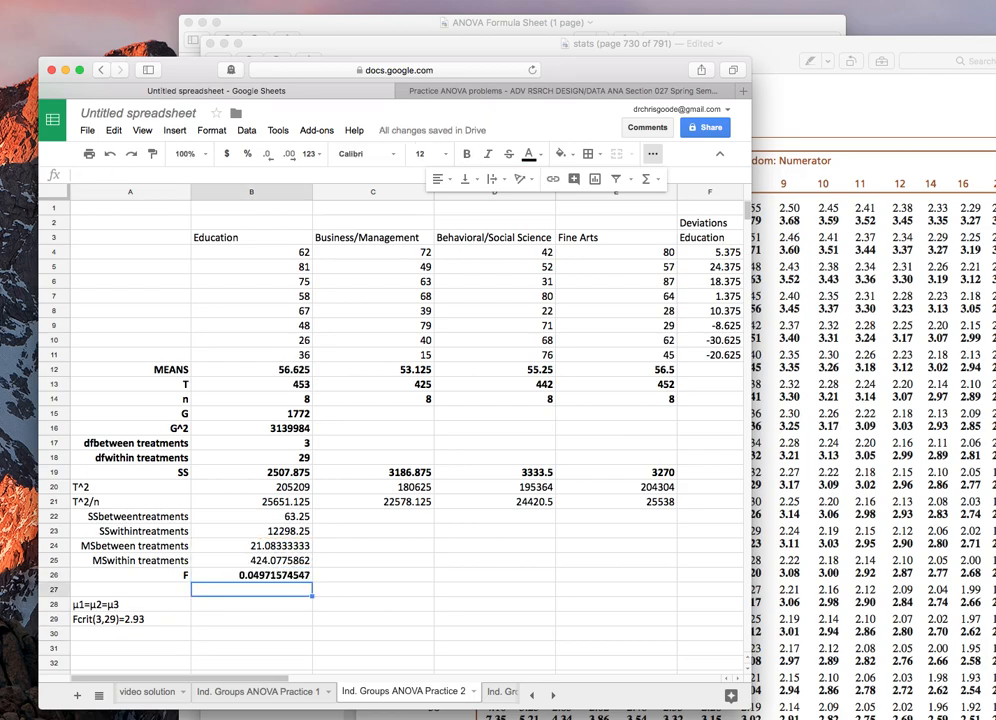
key("Down")
key("Left")
type("fail")
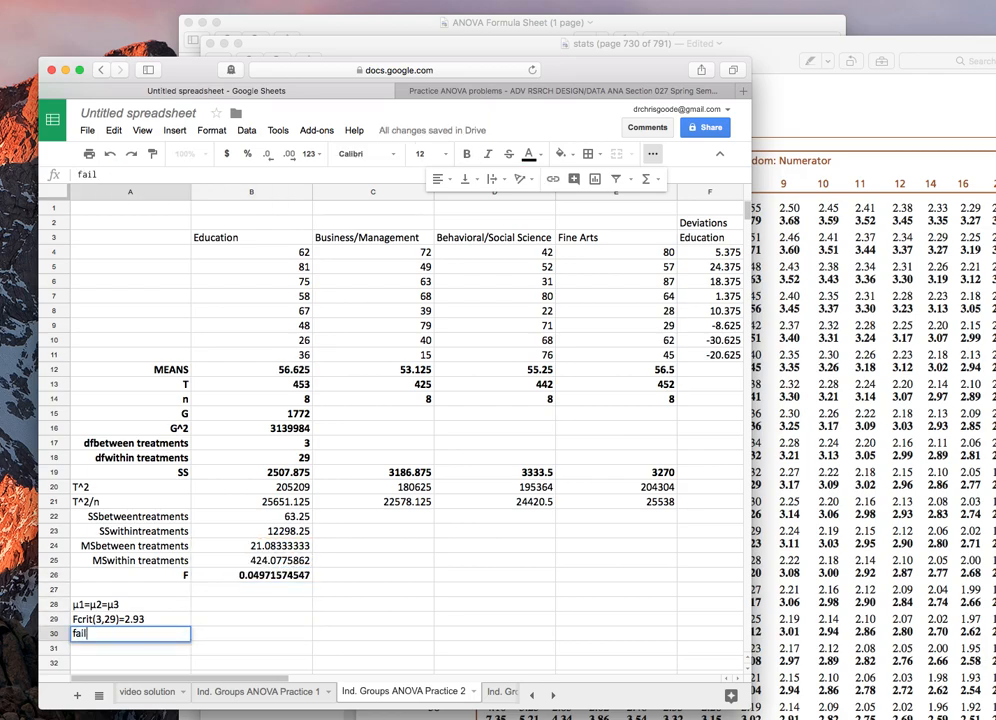
type(" to reject H0: we did not detect")
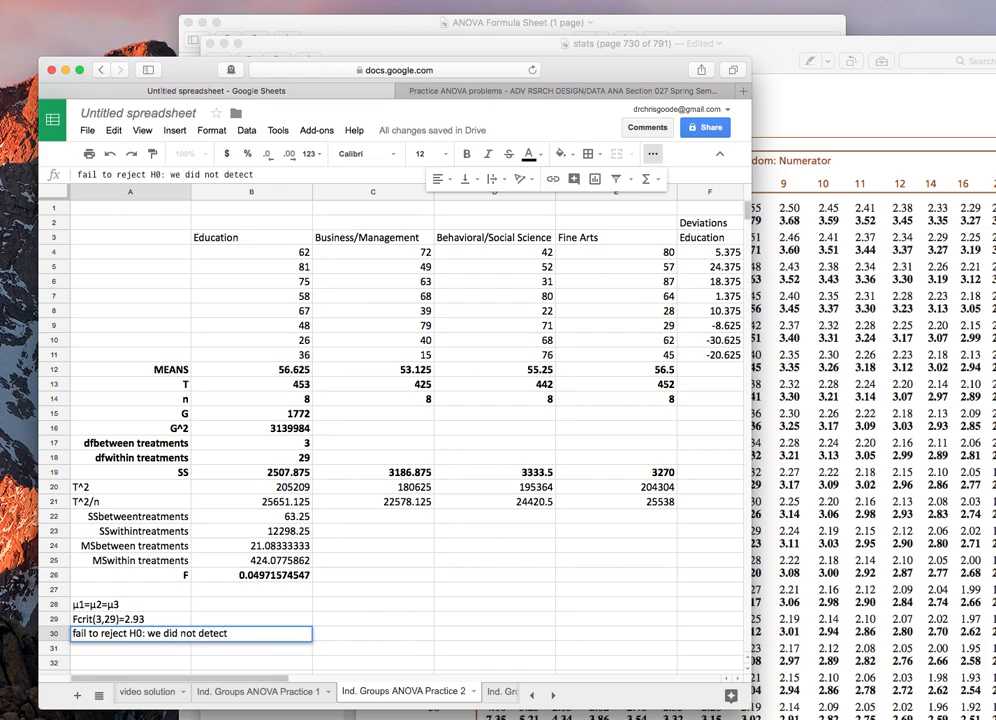
key("BackSpace")
key("BackSpace")
key("BackSpace")
key("BackSpace")
key("BackSpace")
key("BackSpace")
key("BackSpace")
key("BackSpace")
key("BackSpace")
key("BackSpace")
key("BackSpace")
key("BackSpace")
key("BackSpace")
key("BackSpace")
key("BackSpace")
key("BackSpace")
key("BackSpace")
type("We did not de")
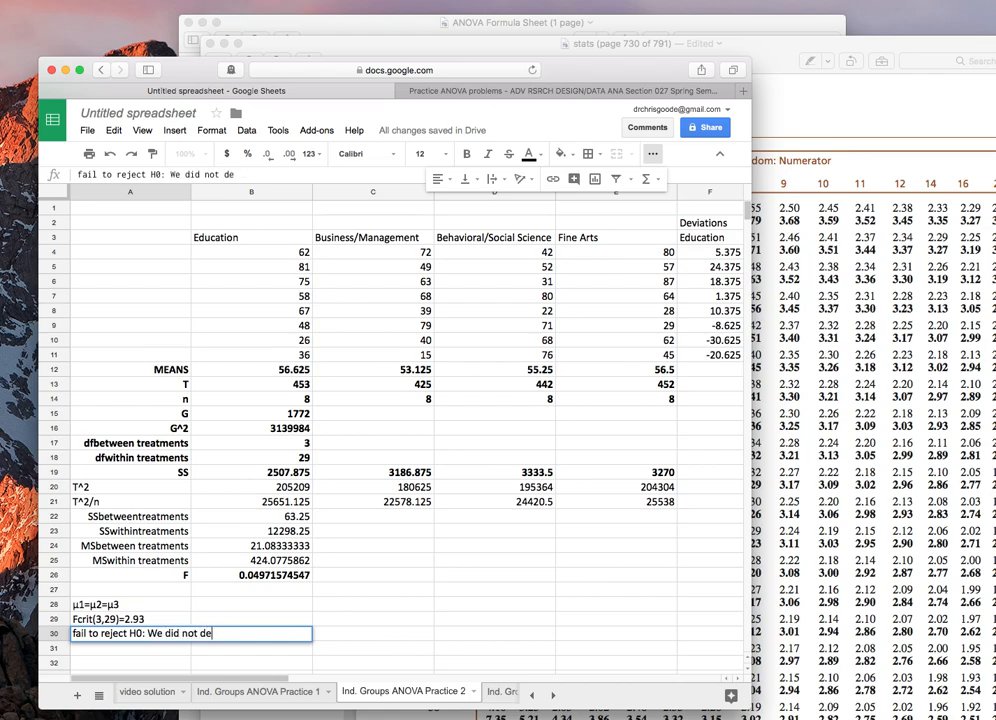
type("tect a significan")
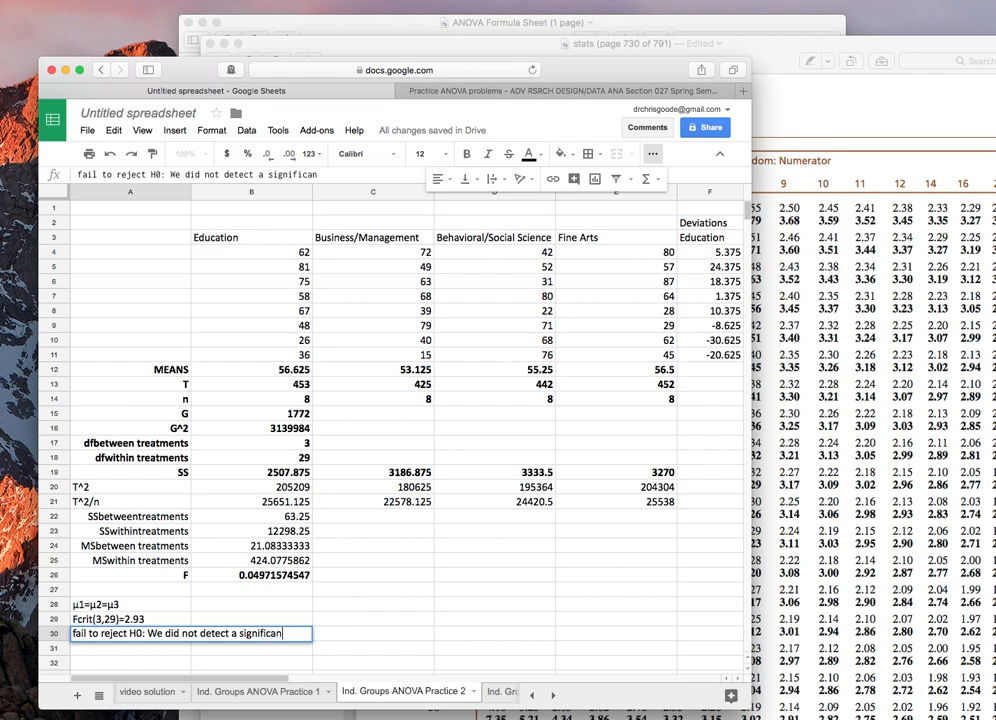
type("t difference am")
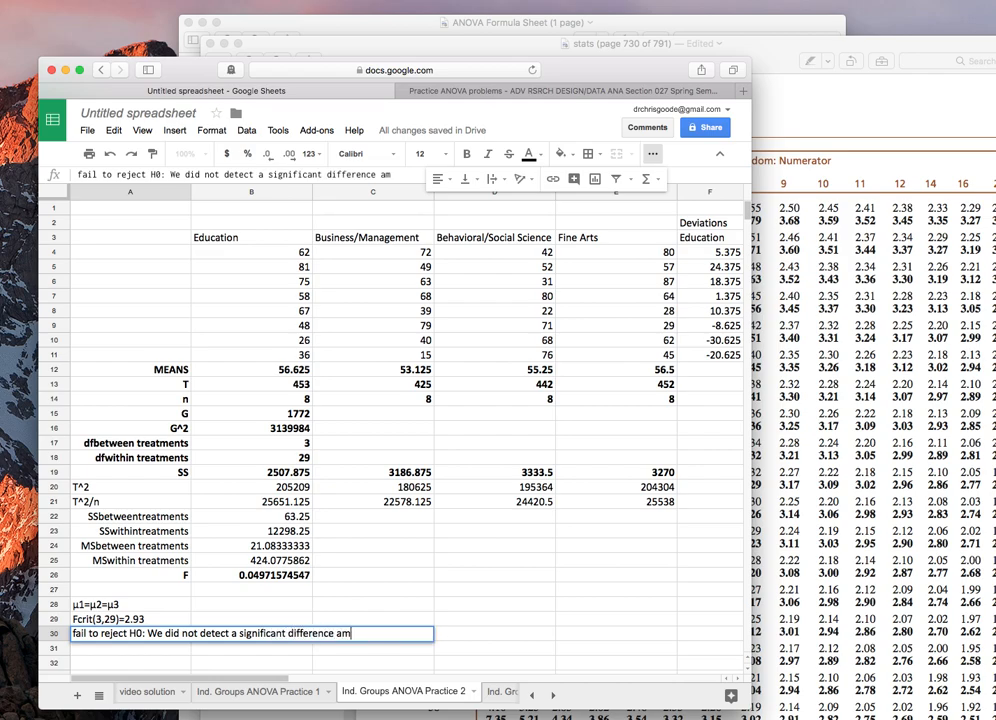
type("ong these three means, F9")
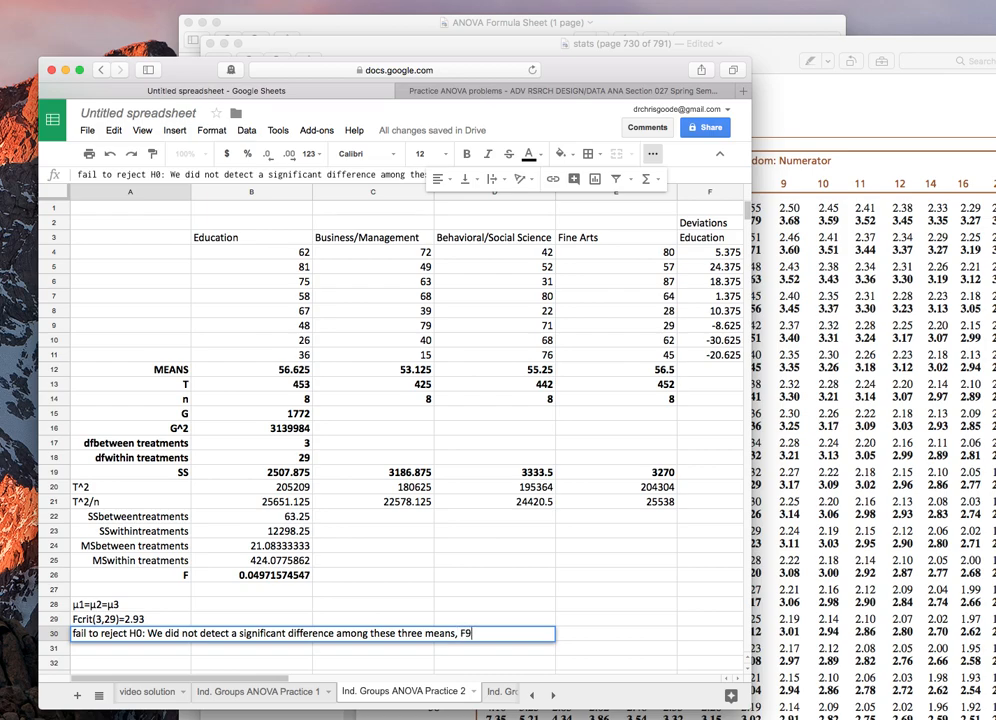
type("3,29")
type("3,29)")
type("=.0")
type("497")
key("BackSpace")
key("BackSpace")
key("BackSpace")
type("50")
key("BackSpace")
type(", p>.05.")
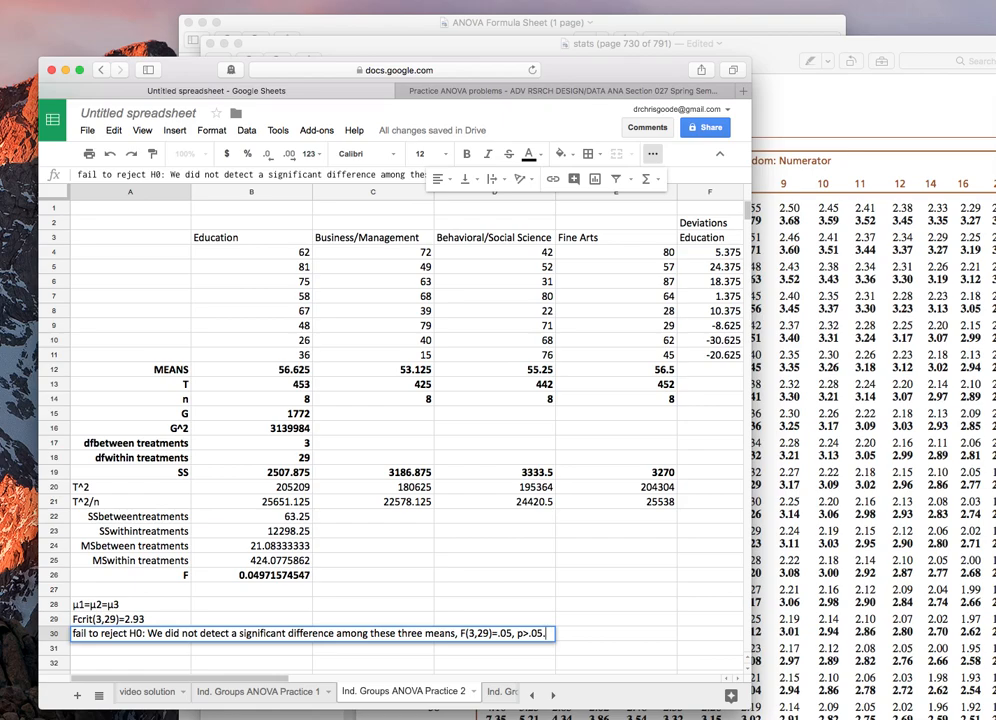